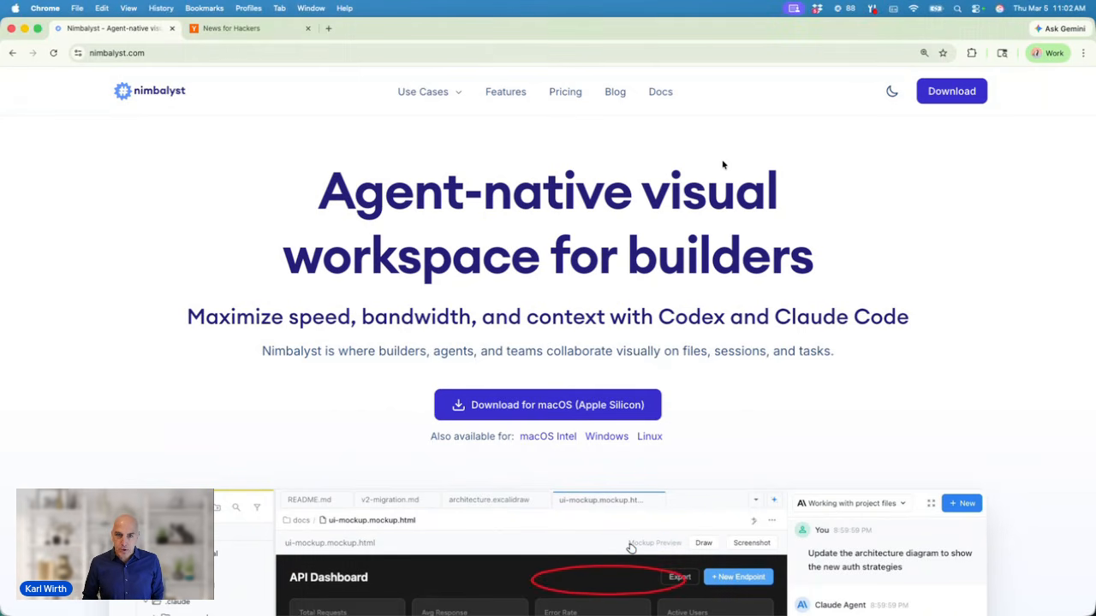
Step: View the local News for Hackers site at localhost:3000/news, then switch to Nimbalyst
left_click(251, 30)
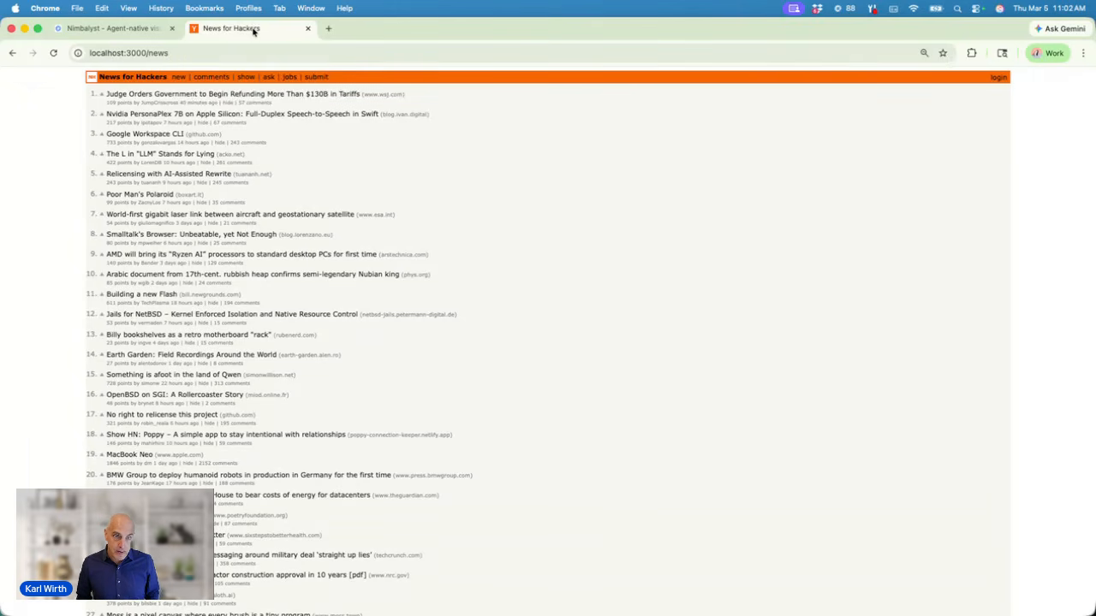
key("super+Tab")
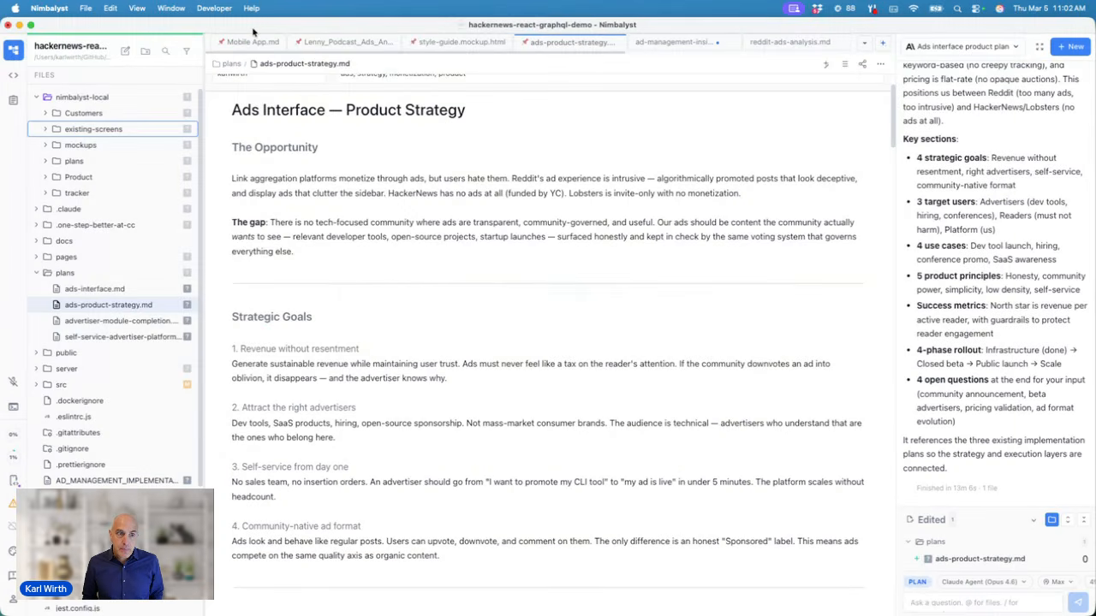
Step: Switch the left rail to Agent Sessions, showing the Customer retention analysis session
left_click(13, 75)
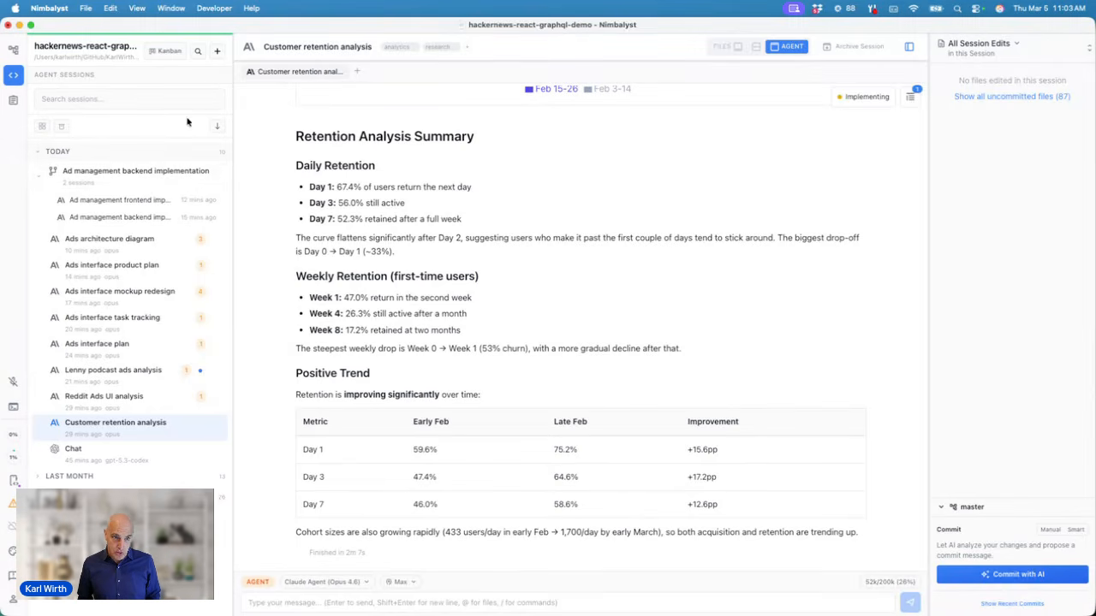
Step: Start a new session with the /competitive prompt analyzing Reddit Ads UI for in-thread ads
left_click(217, 51)
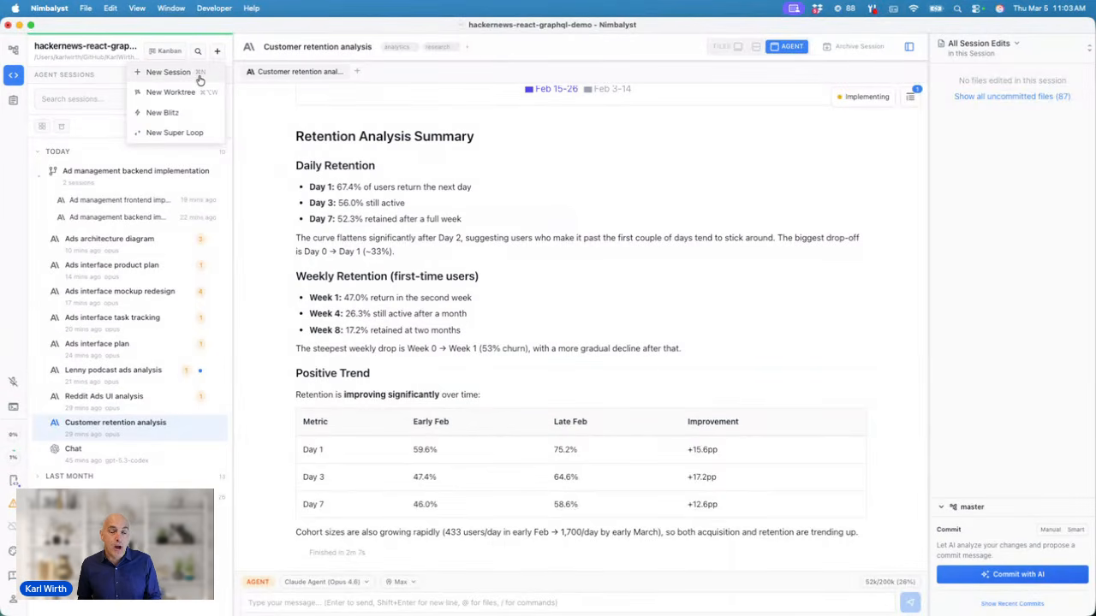
left_click(199, 77)
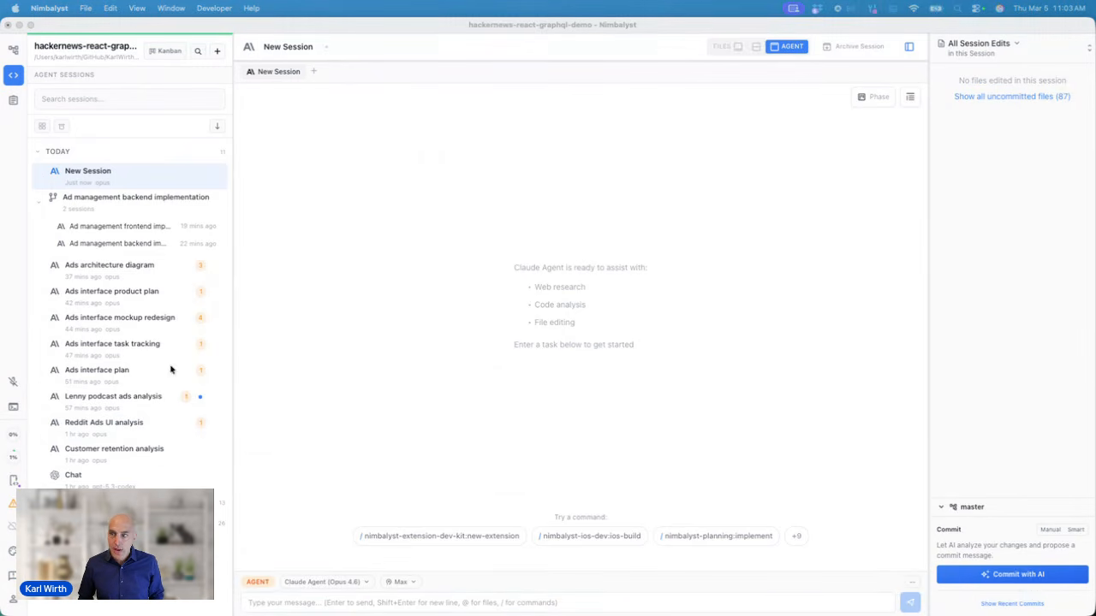
left_click(372, 606)
type("/competitive We are thinking of building a UI so businesses can put ads inside our News for Hackers comment threads. Analyze the UI for Reddit Ads, include screenshots, what is good and bad about it")
scroll(373, 607, "up", 2)
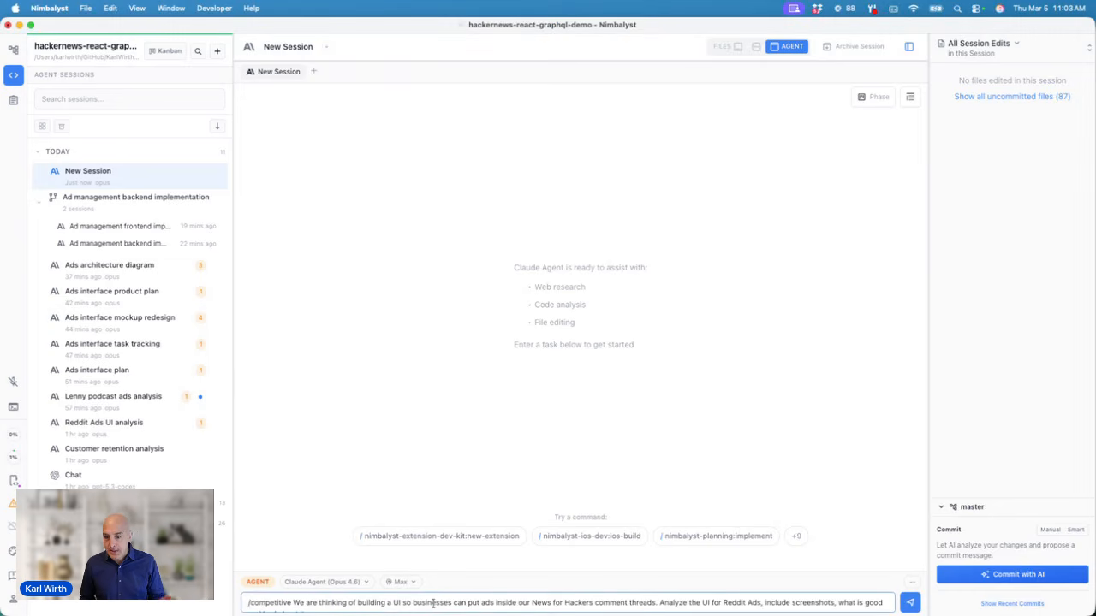
key("Return")
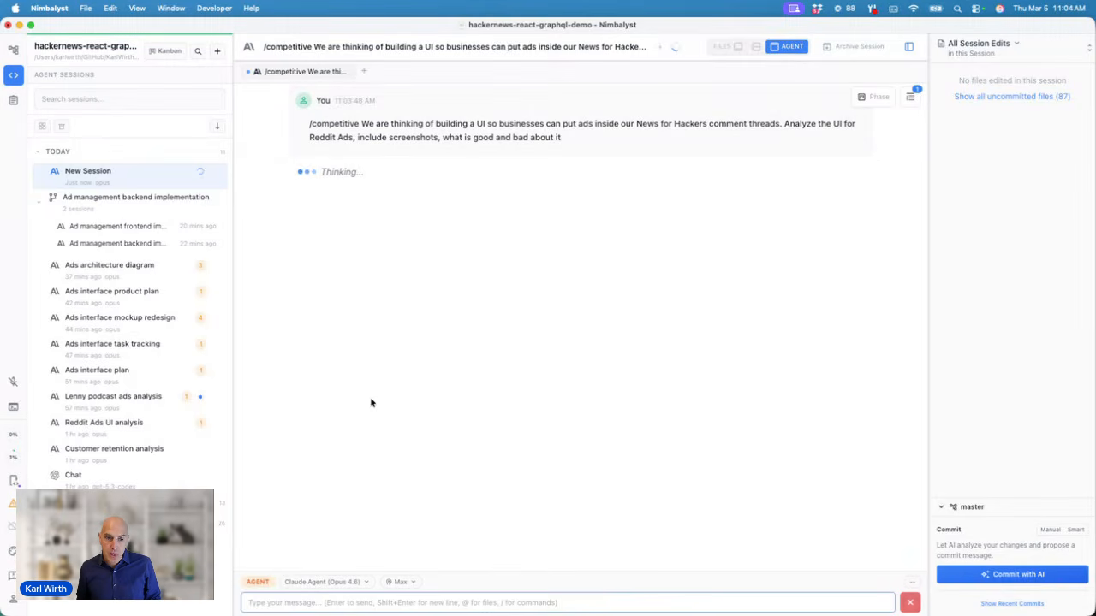
Step: Check the available agent models and review the sub-agent's full research prompt
left_click(327, 583)
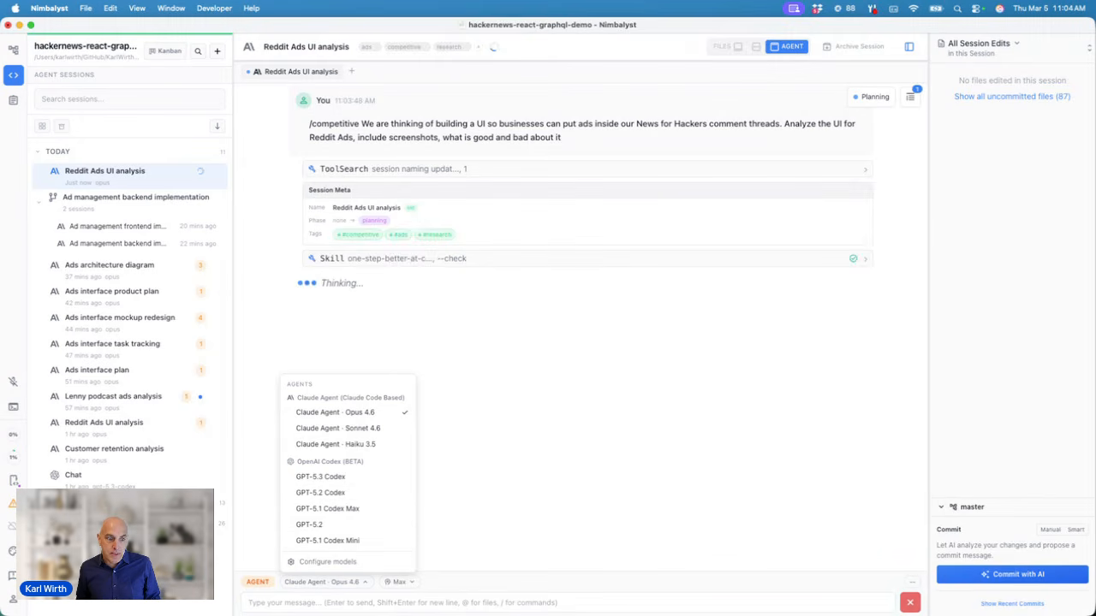
left_click(15, 600)
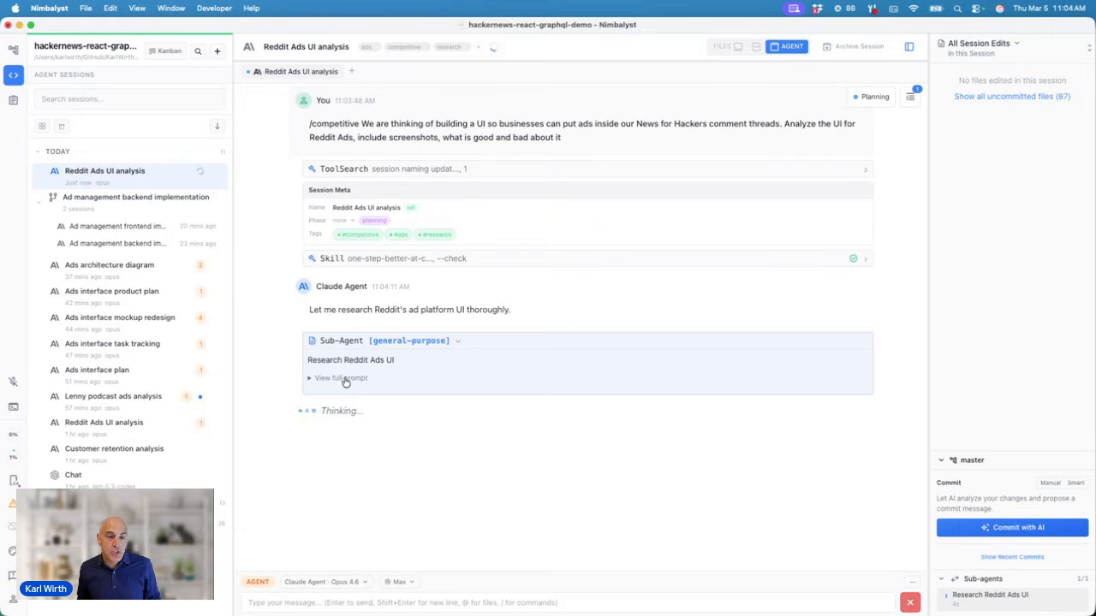
left_click(311, 380)
left_click(311, 380)
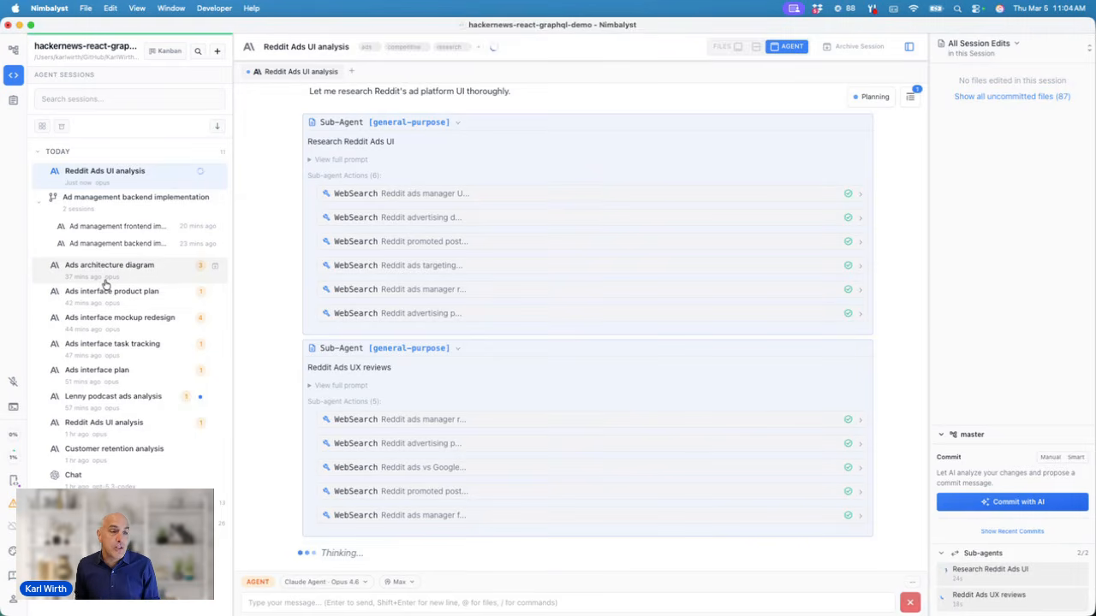
Step: Filter sessions by 'reddi' and open the earlier completed Reddit Ads UI analysis
left_click(105, 99)
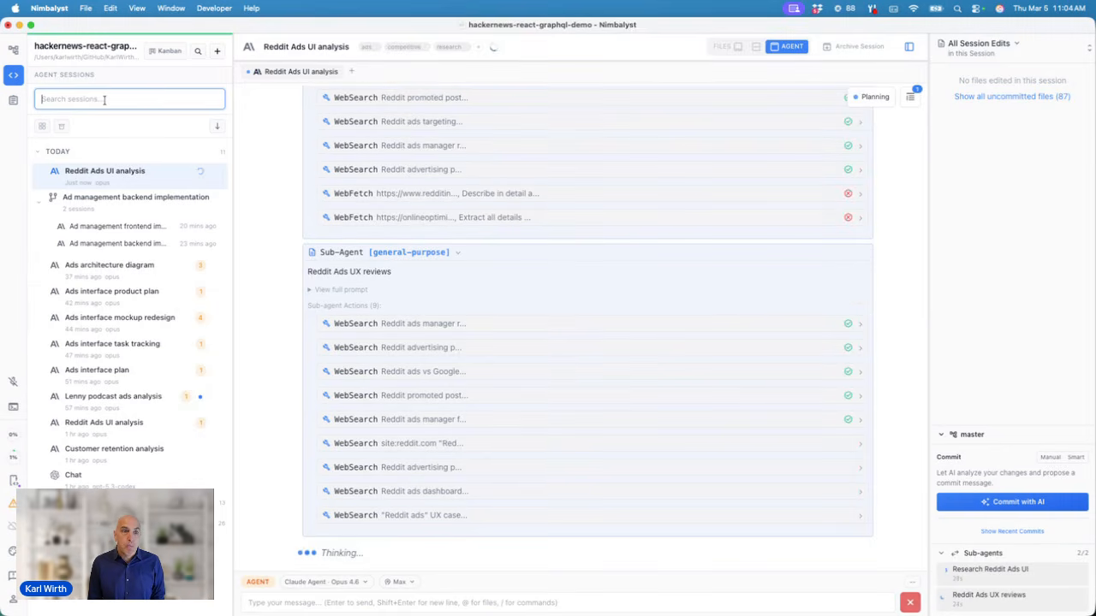
type("reddi")
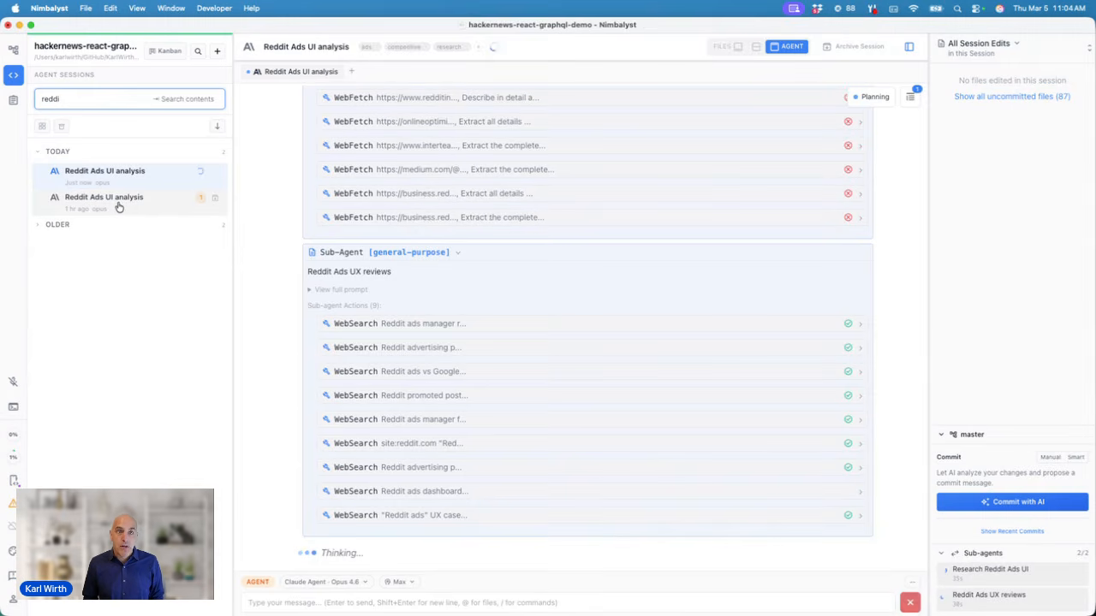
left_click(119, 207)
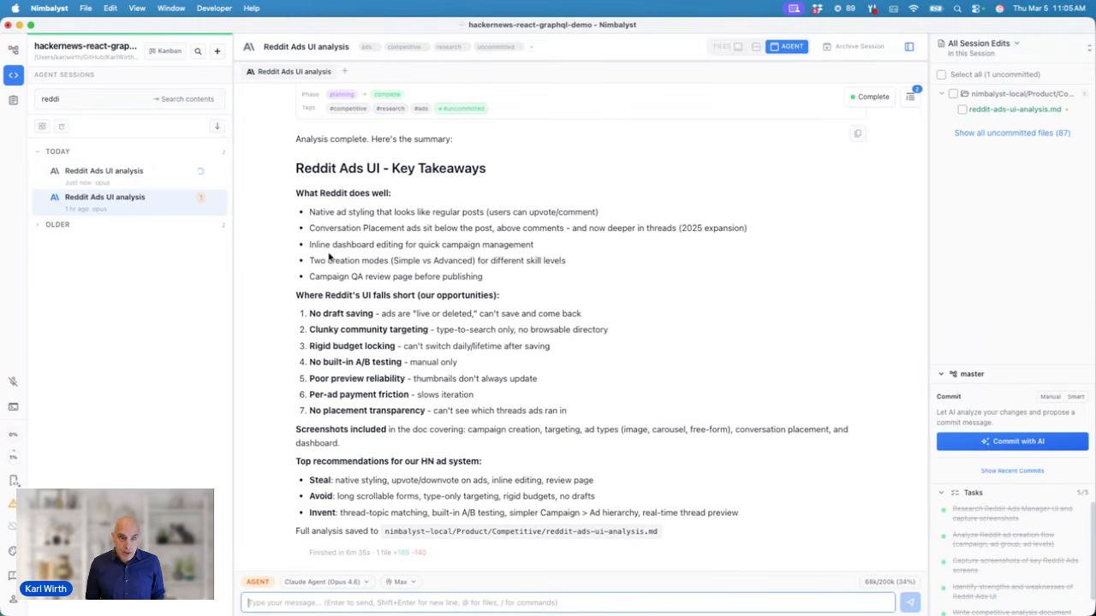
key("super+l")
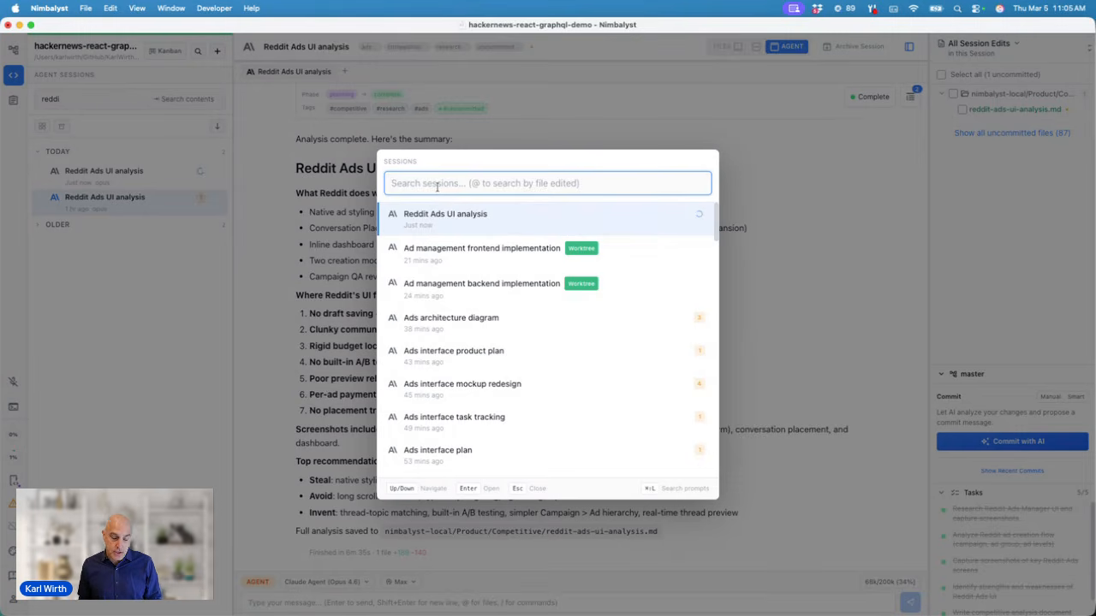
type("redd")
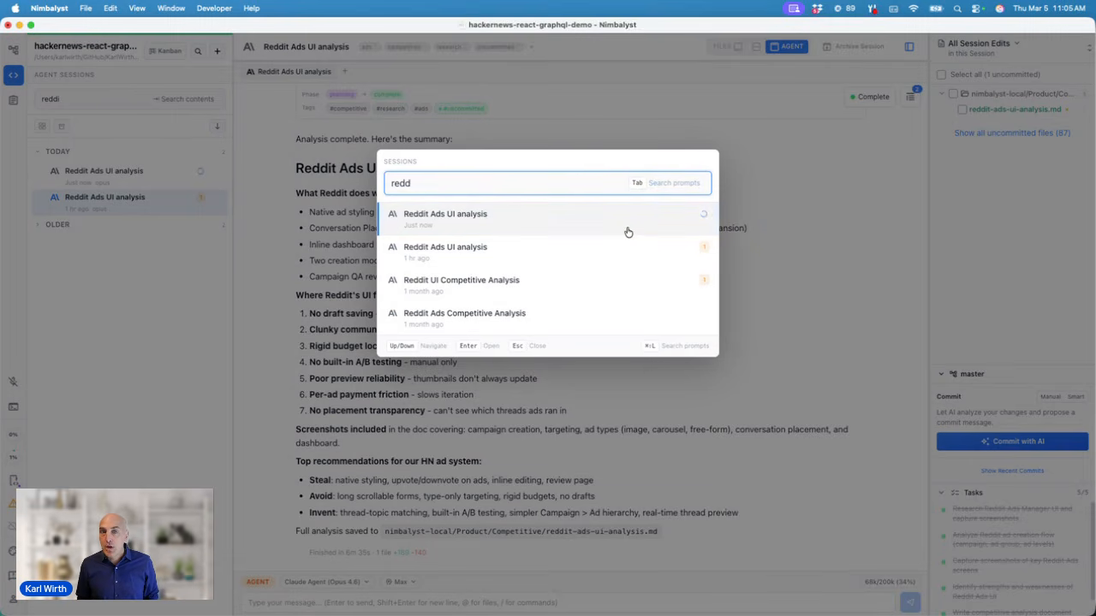
key("Tab")
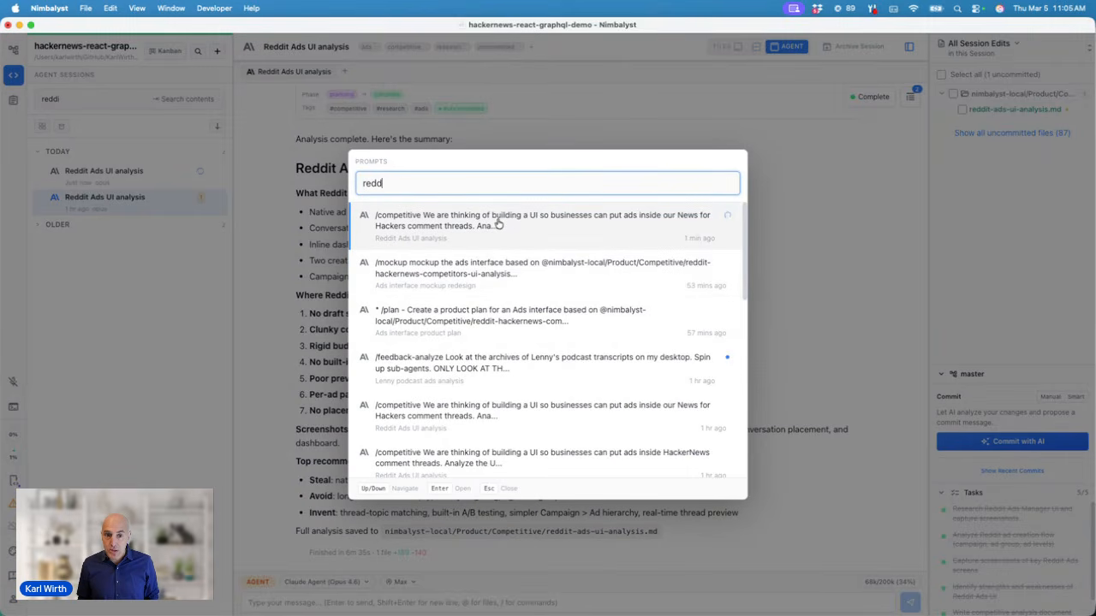
left_click(283, 234)
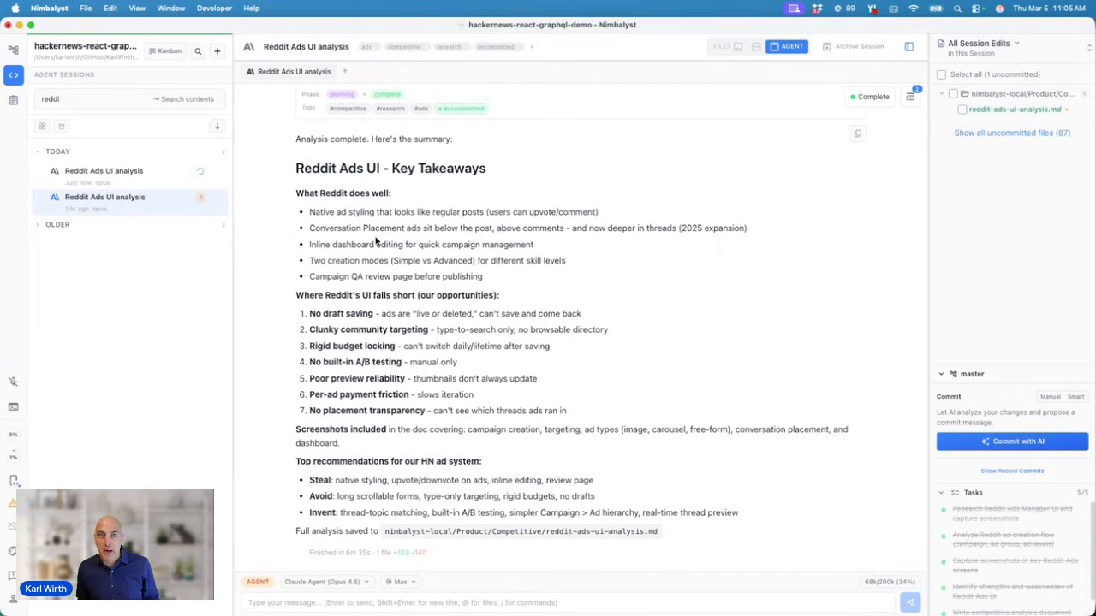
scroll(374, 242, "up", 2)
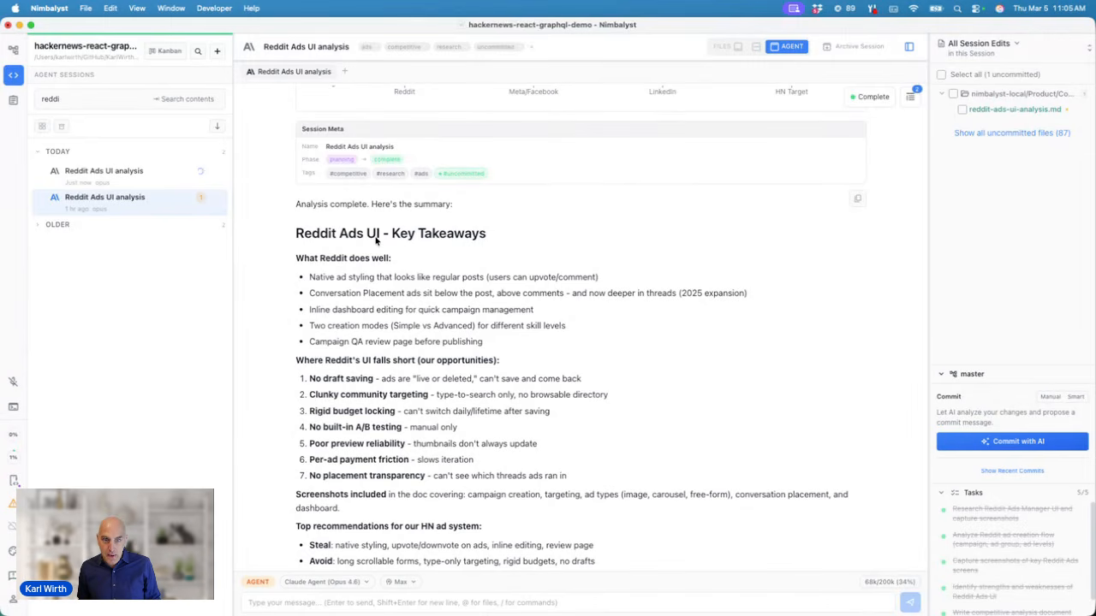
scroll(375, 242, "up", 1)
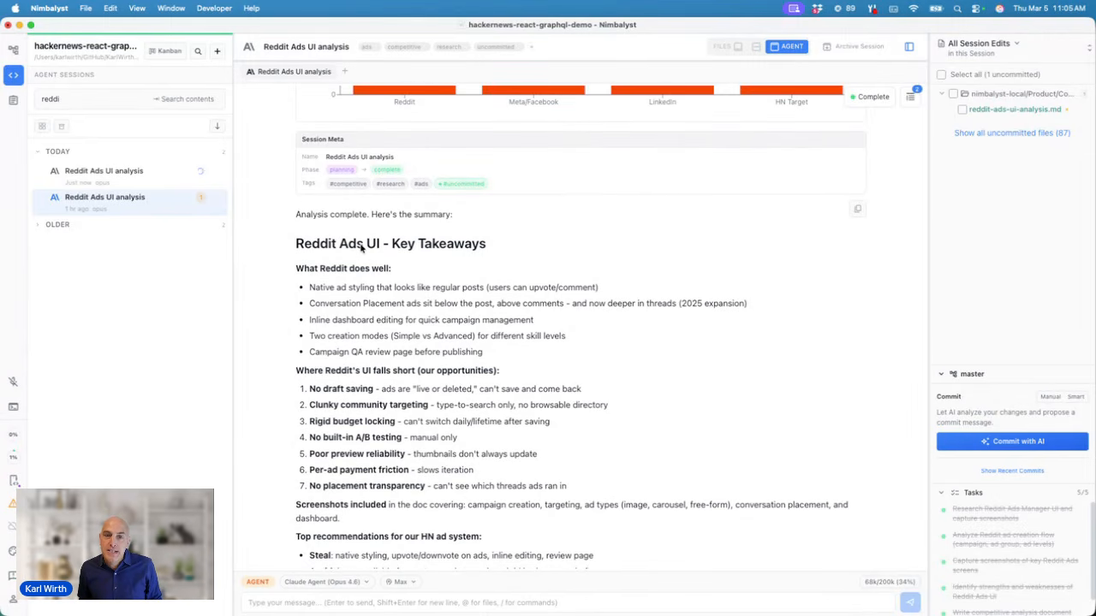
scroll(361, 248, "up", 10)
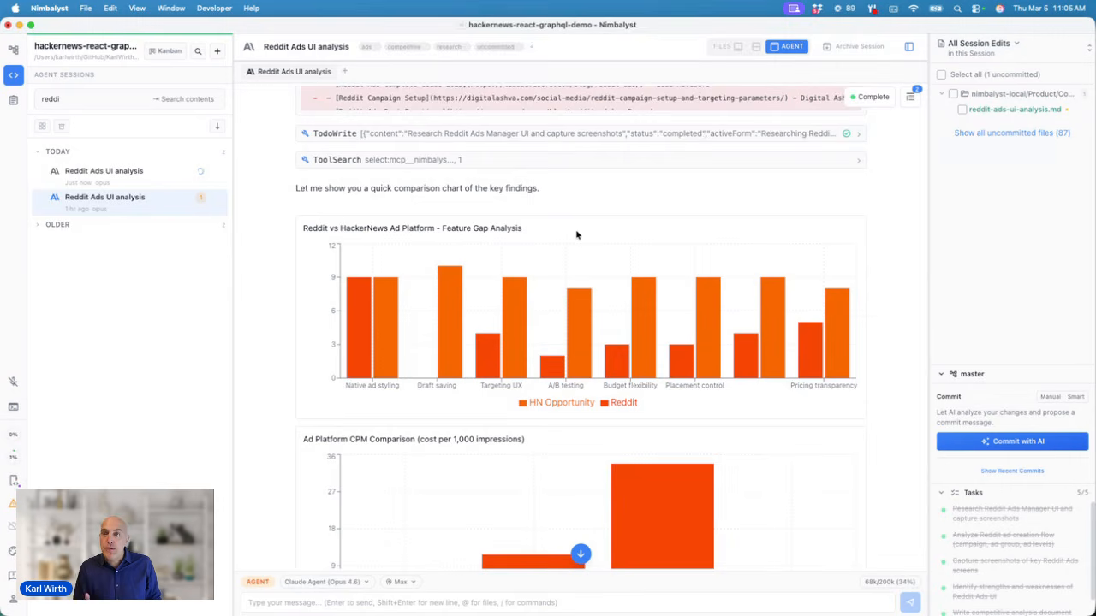
scroll(576, 234, "down", 3)
scroll(576, 234, "down", 4)
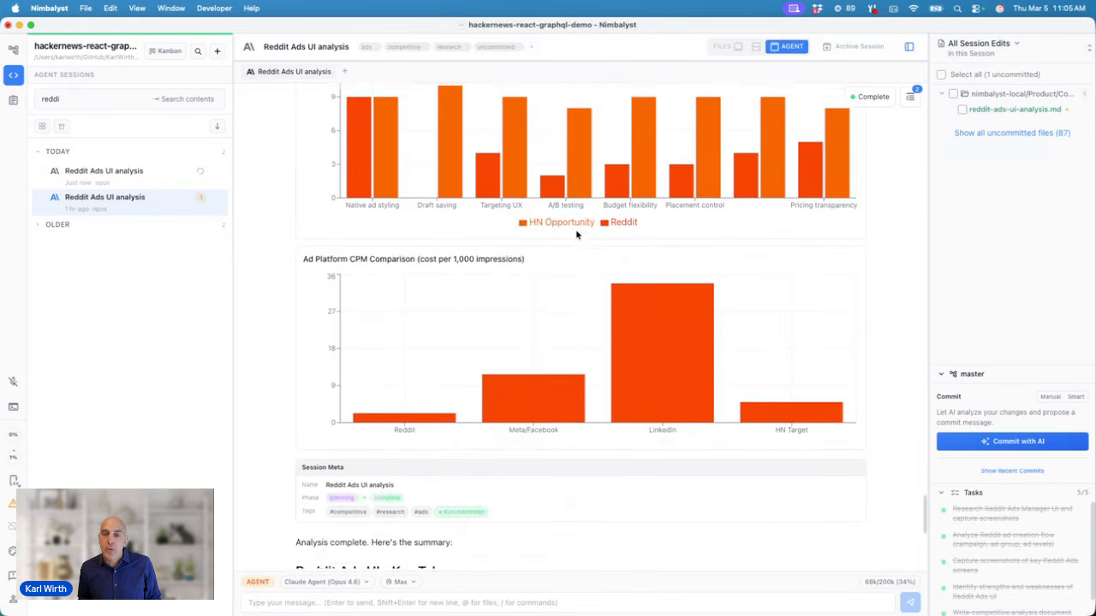
mouse_move(655, 283)
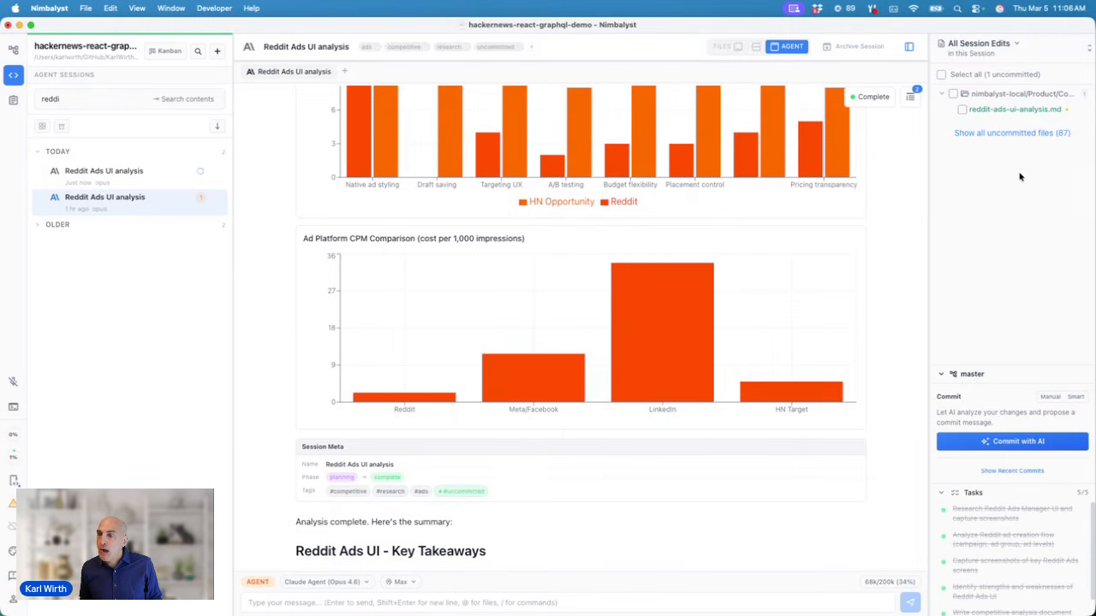
left_click(1021, 111)
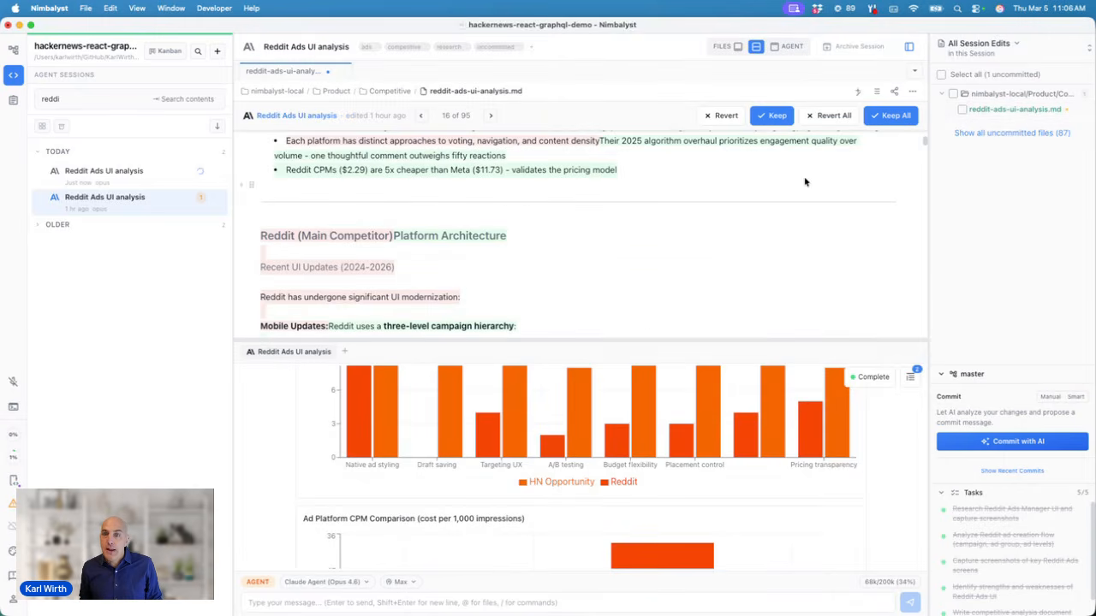
left_click_drag(638, 343, 638, 415)
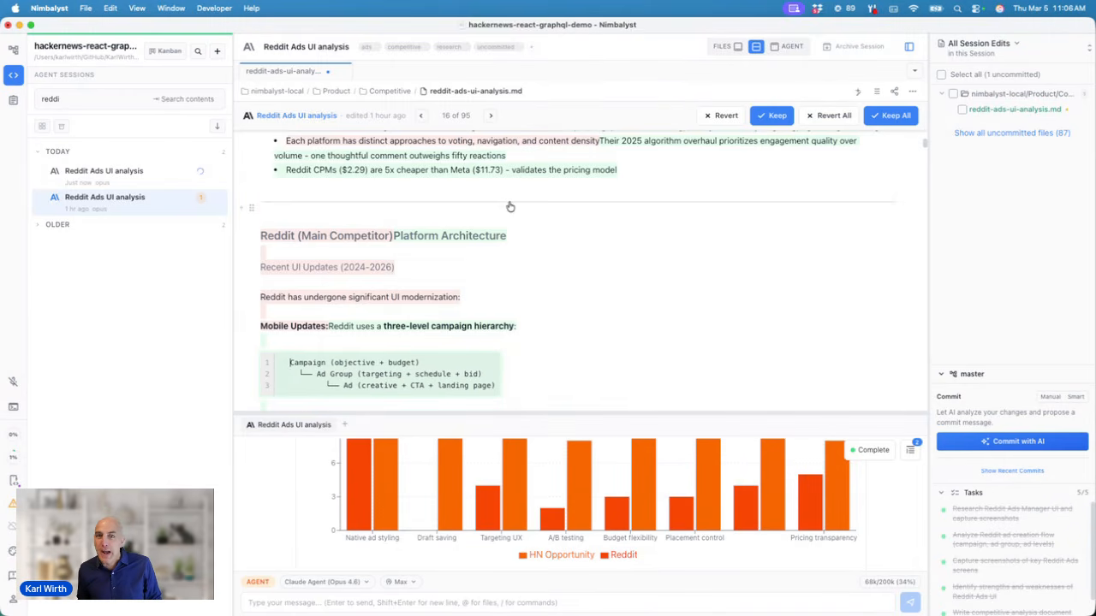
scroll(509, 206, "up", 5)
scroll(515, 177, "up", 4)
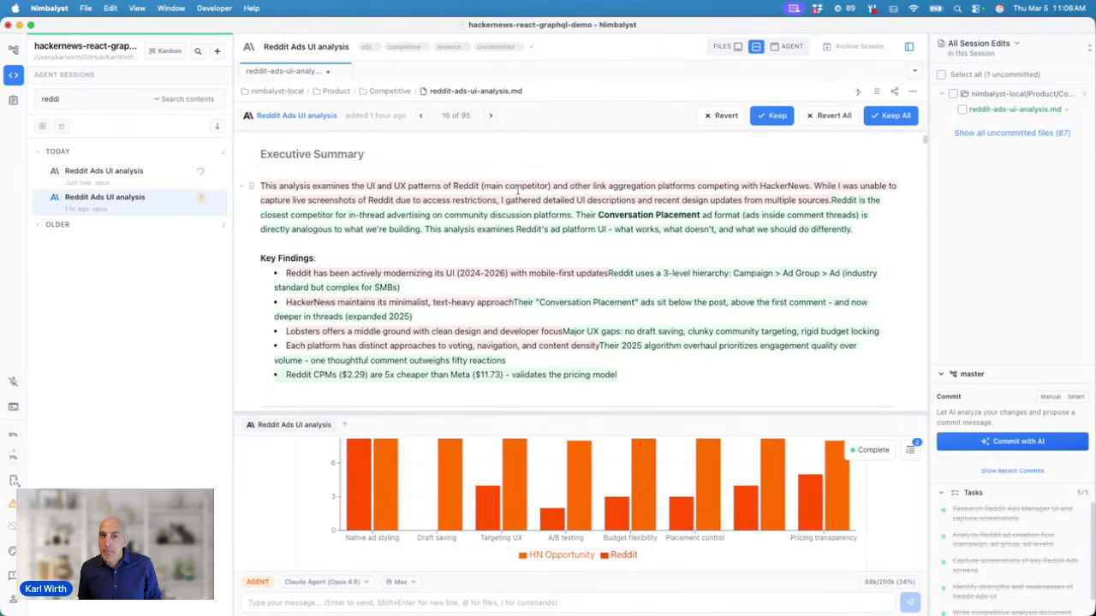
scroll(495, 190, "up", 2)
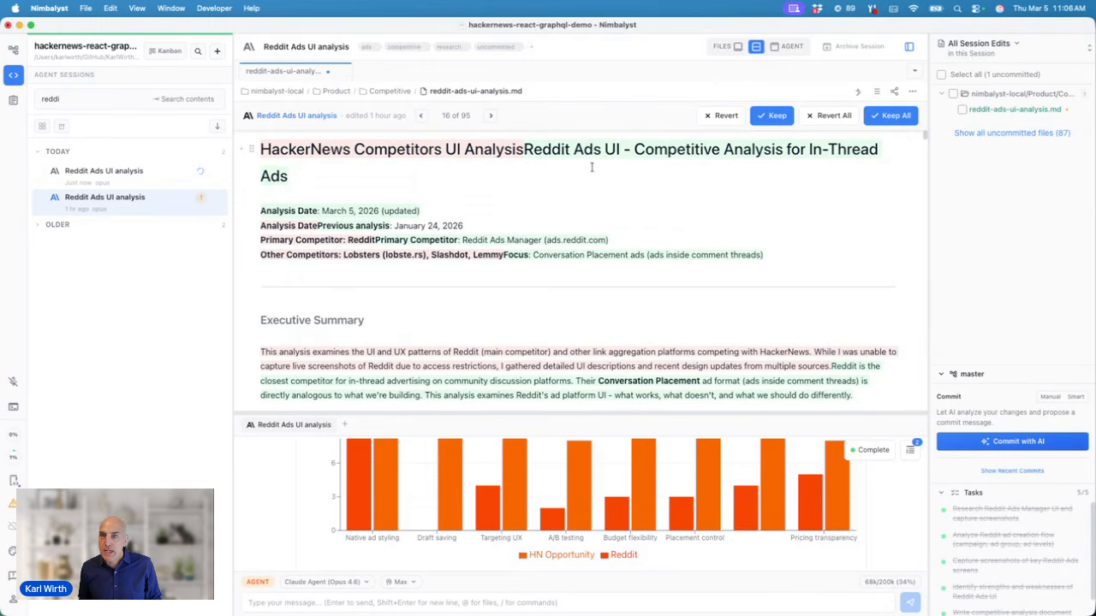
left_click(491, 116)
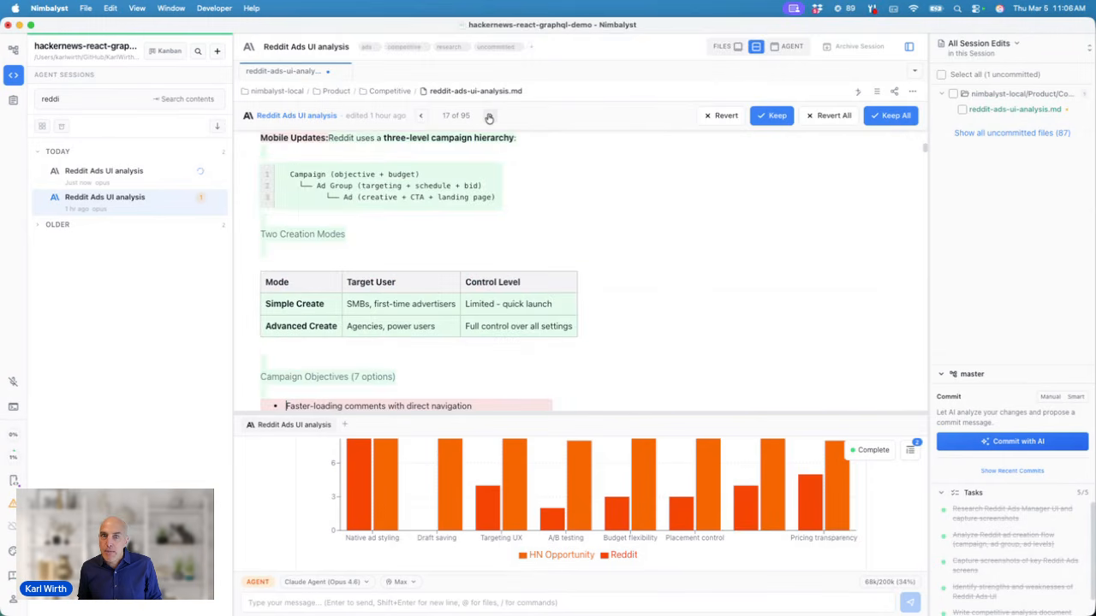
left_click(489, 116)
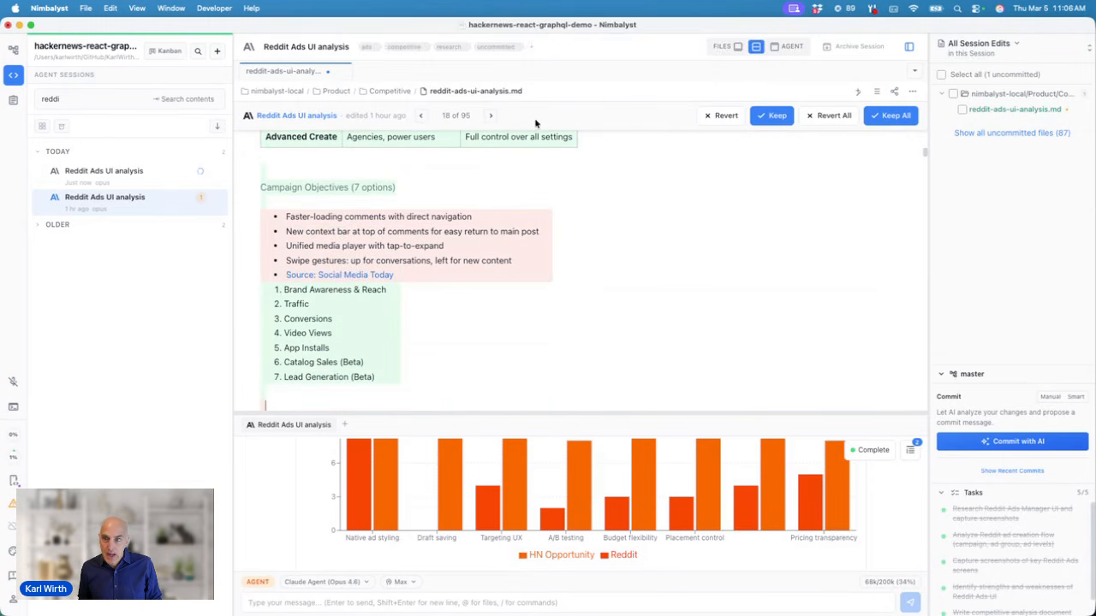
left_click(757, 118)
left_click(724, 115)
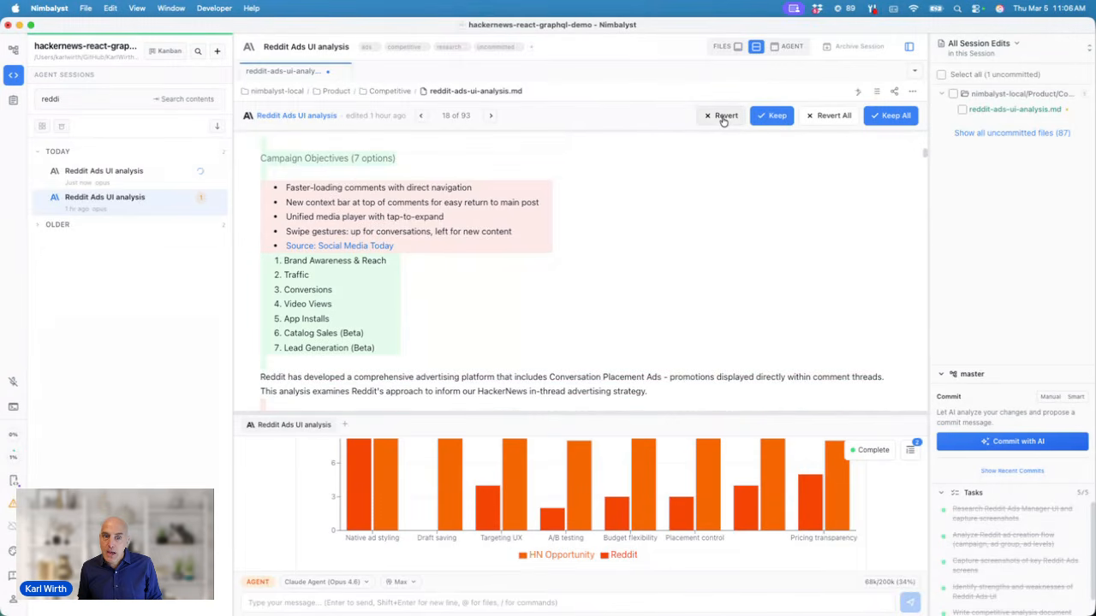
left_click(893, 115)
scroll(728, 219, "up", 10)
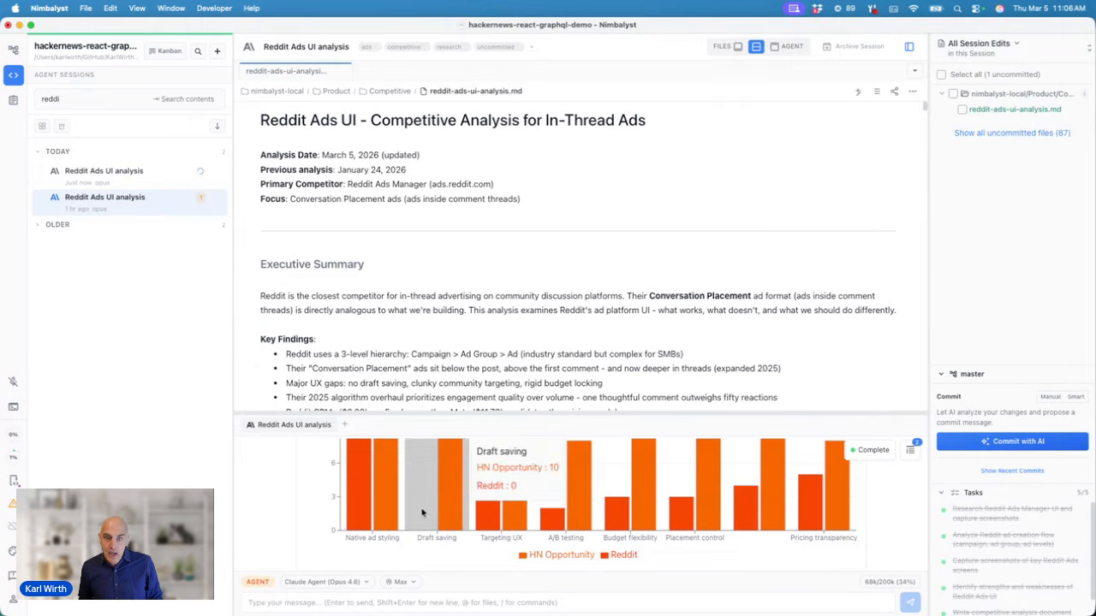
left_click(374, 602)
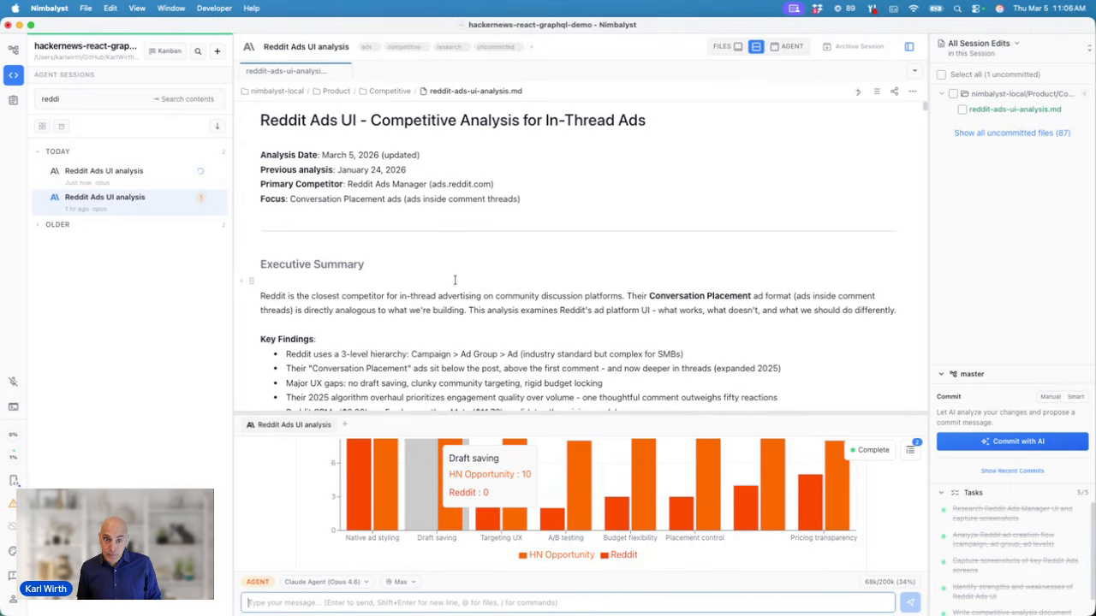
scroll(548, 317, "down", 2)
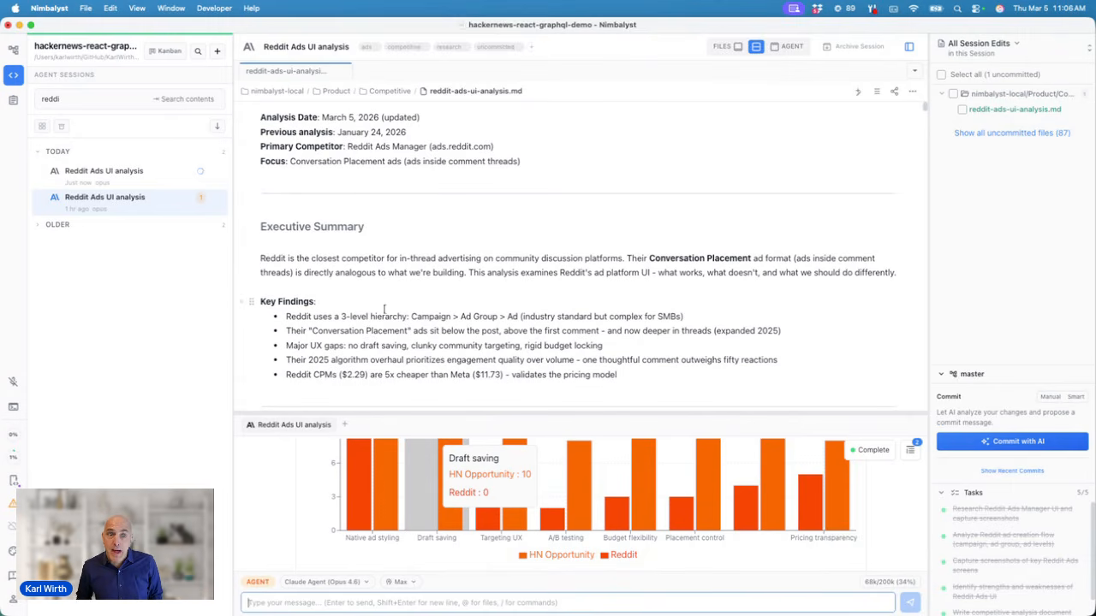
Step: Add a Key Findings bullet 'Reddit ads are great' below the pricing model finding
left_click(637, 378)
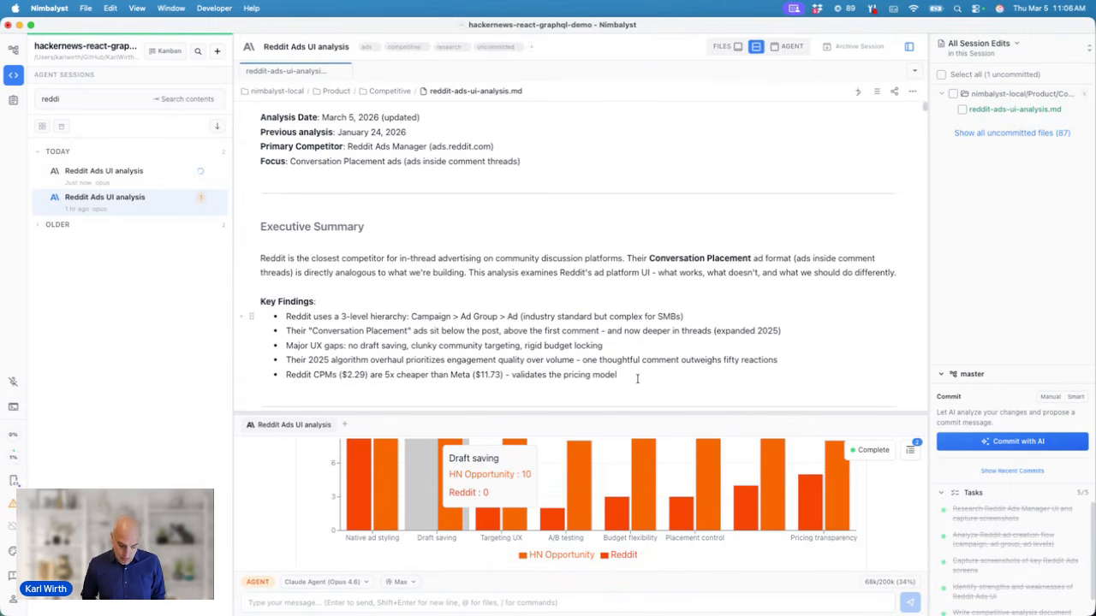
key("Return")
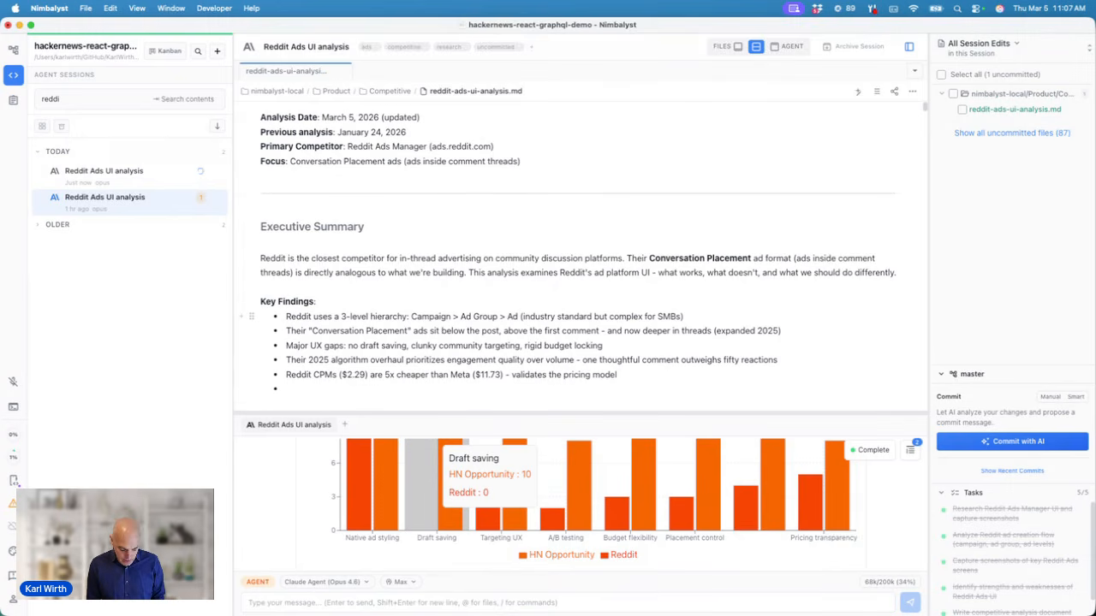
type("Re")
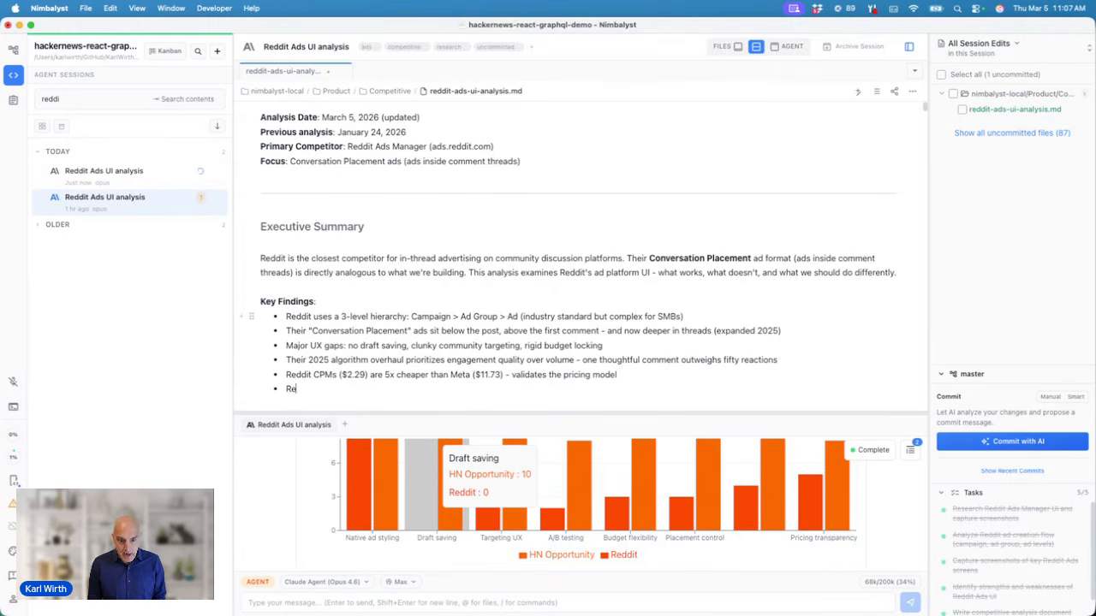
type("ddit ads are great")
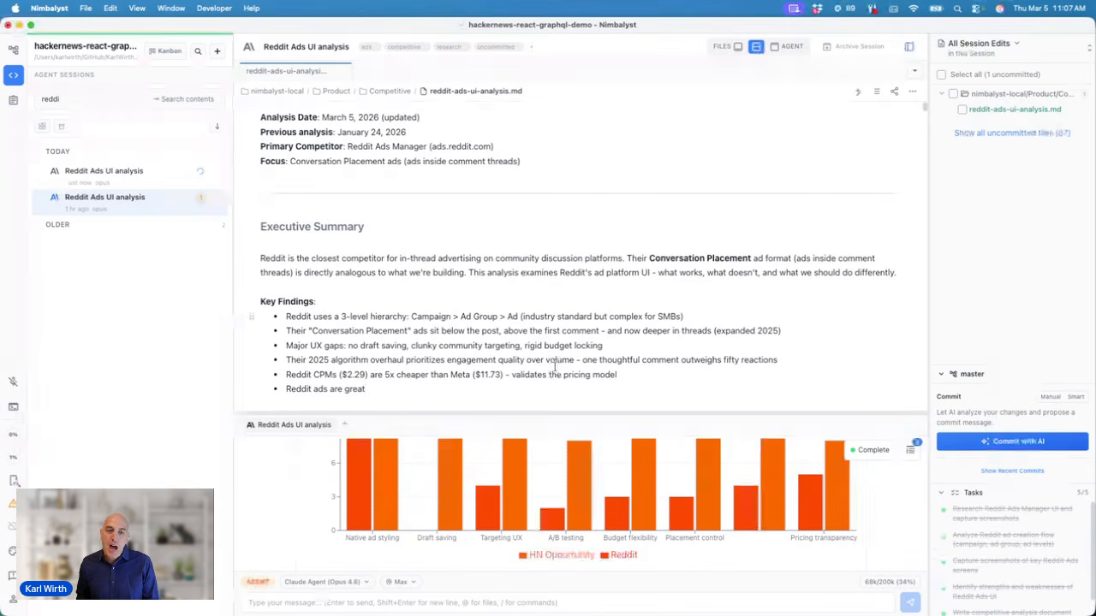
left_click(257, 582)
left_click(257, 582)
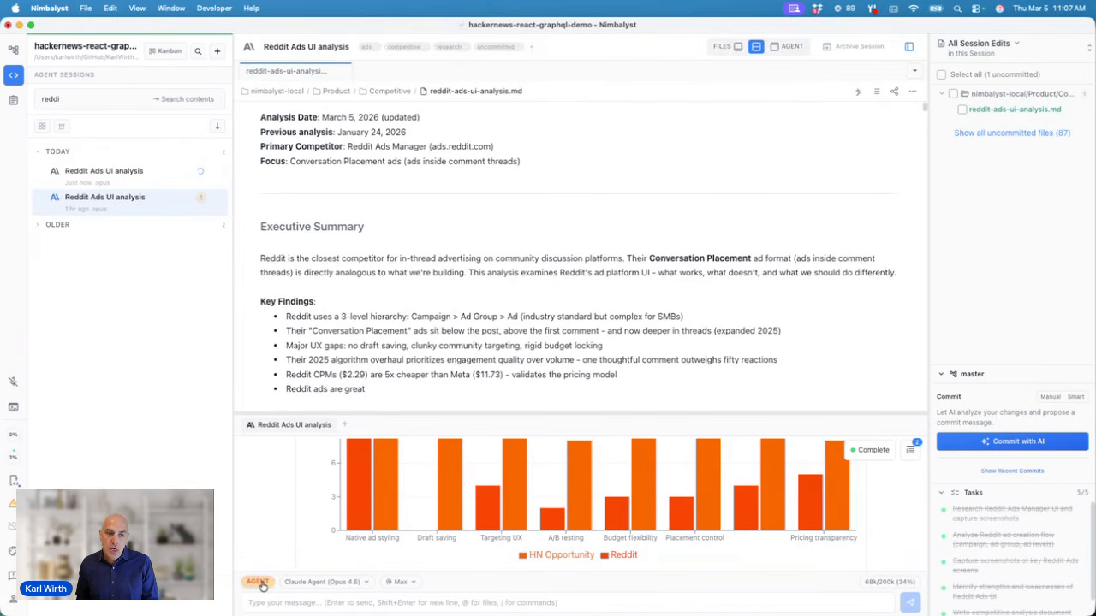
left_click(258, 583)
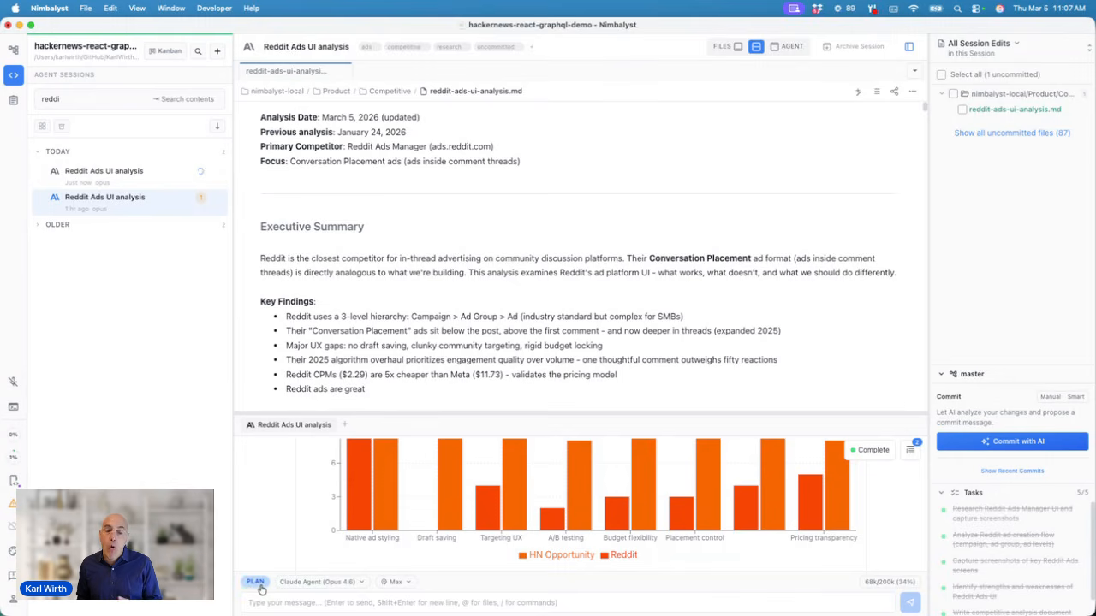
left_click(259, 584)
left_click(257, 603)
type("/plan")
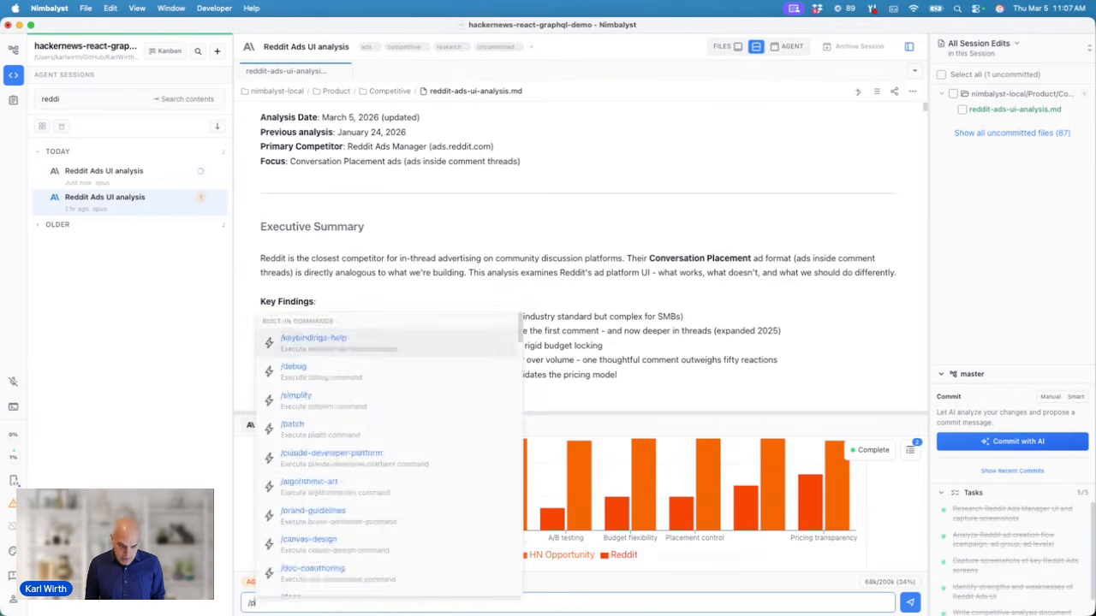
key("Return")
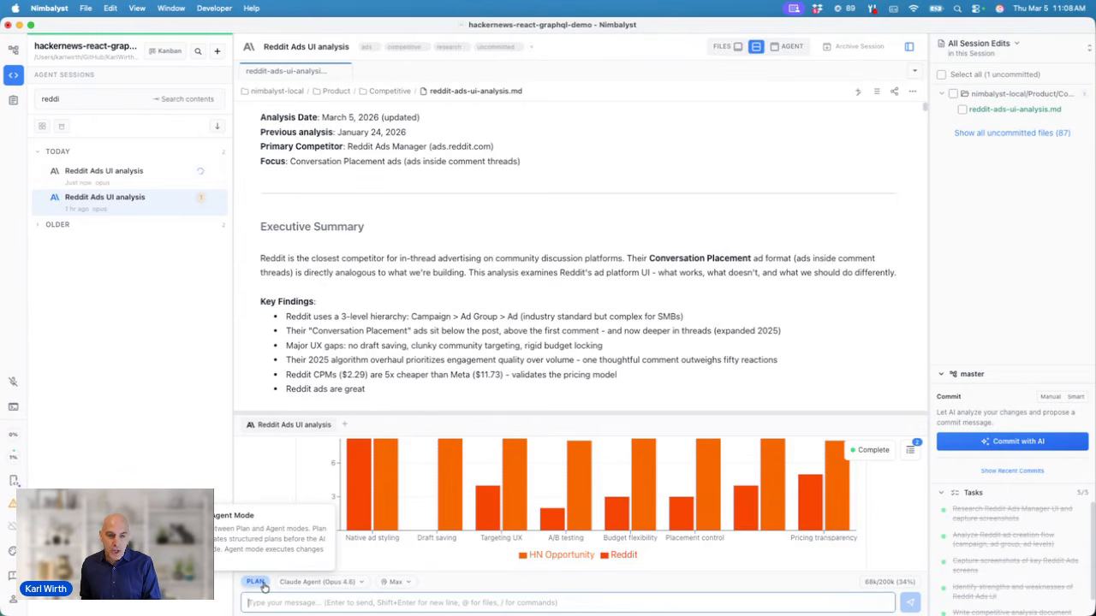
left_click(262, 584)
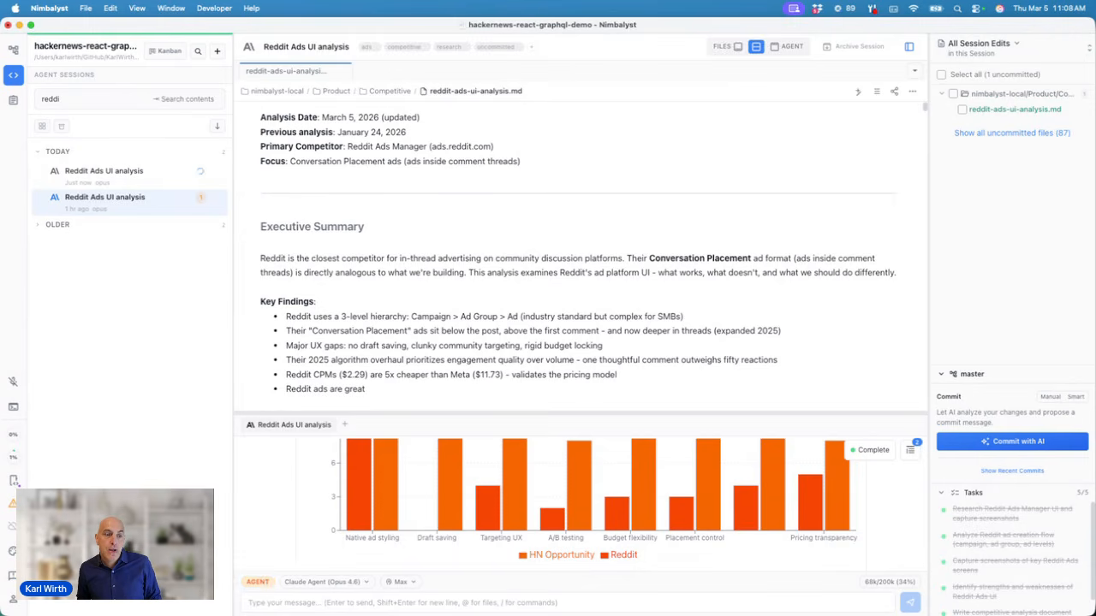
left_click(12, 438)
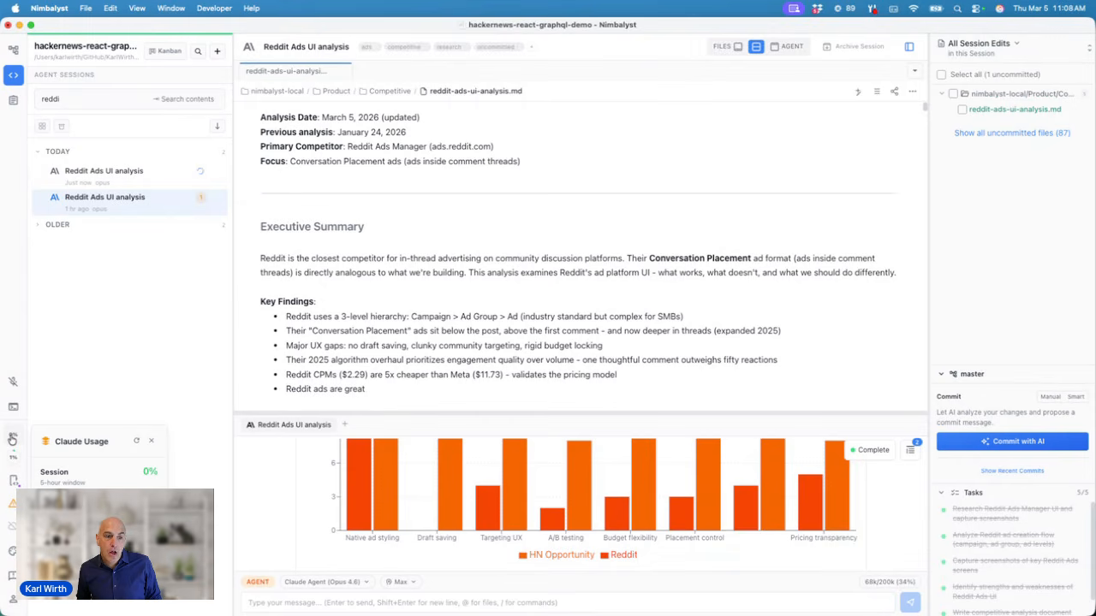
left_click(16, 440)
left_click(15, 463)
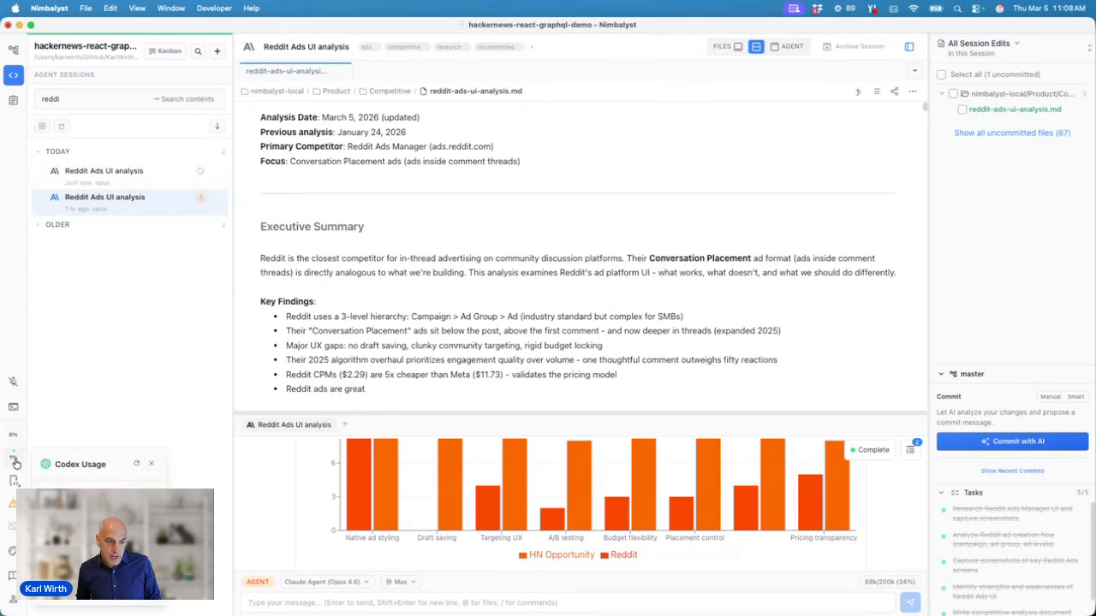
left_click(15, 463)
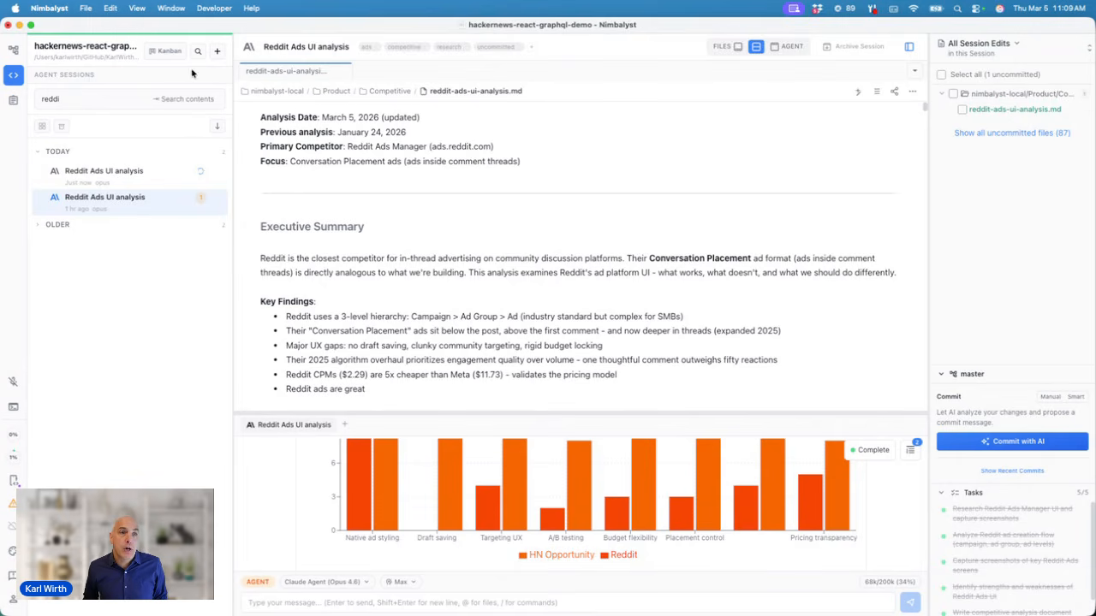
Step: Clear the 'reddi' session filter and display all sessions on the Kanban board
left_click(103, 99)
key("BackSpace")
key("BackSpace")
key("BackSpace")
key("BackSpace")
key("BackSpace")
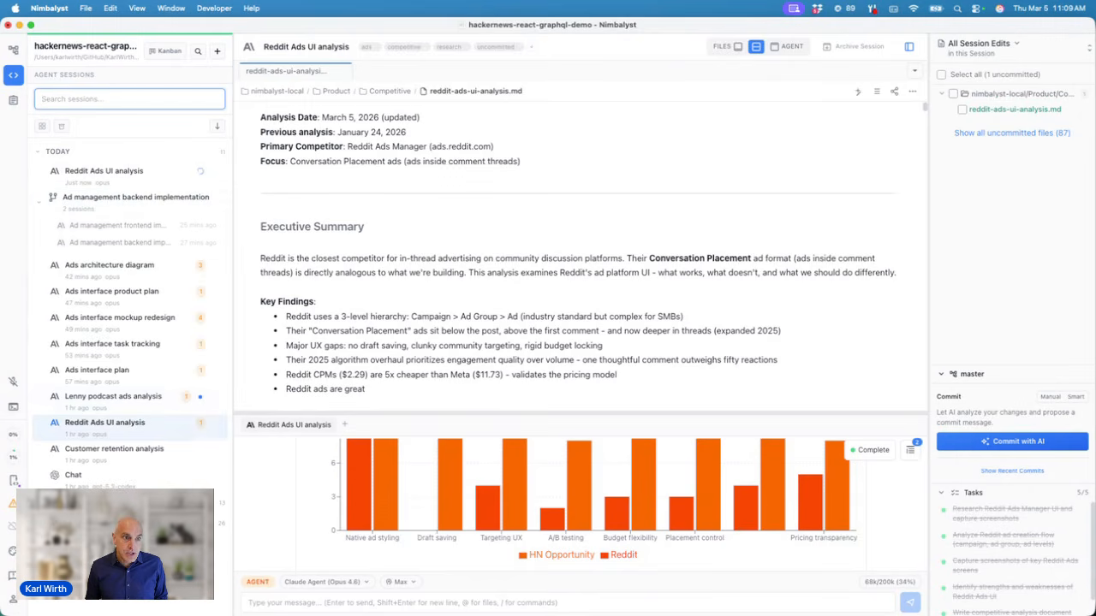
left_click(165, 51)
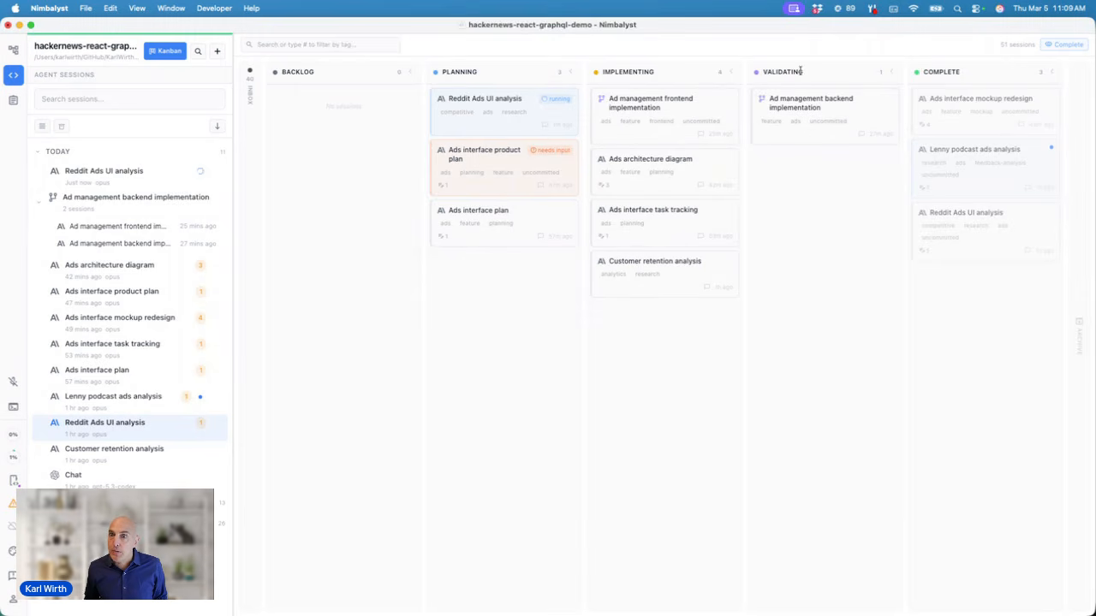
Step: Open the running Reddit Ads UI analysis session to follow its WebSearch and WebFetch research
left_click(512, 163)
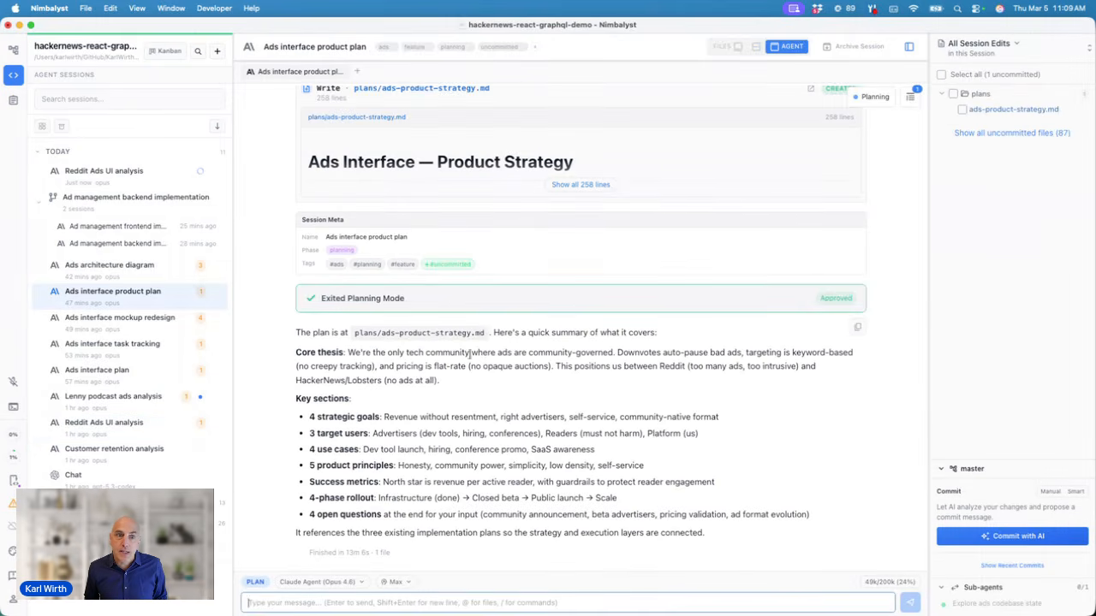
scroll(482, 361, "up", 2)
left_click(134, 171)
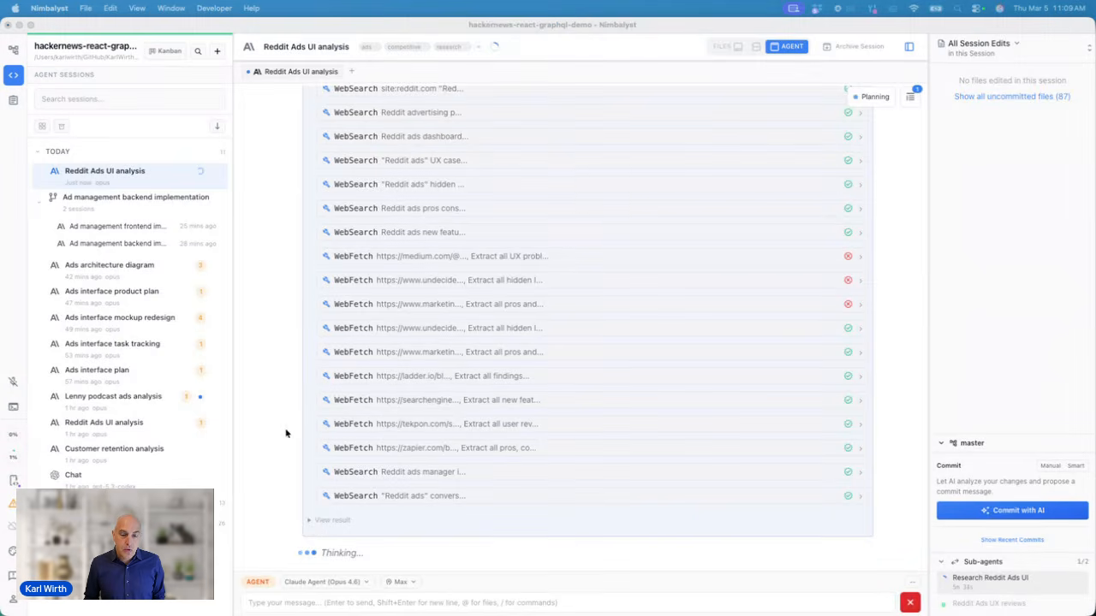
Step: Send a new session's /feedback-analyze prompt mining the last 30 podcast transcripts into a CSV
left_click(249, 293)
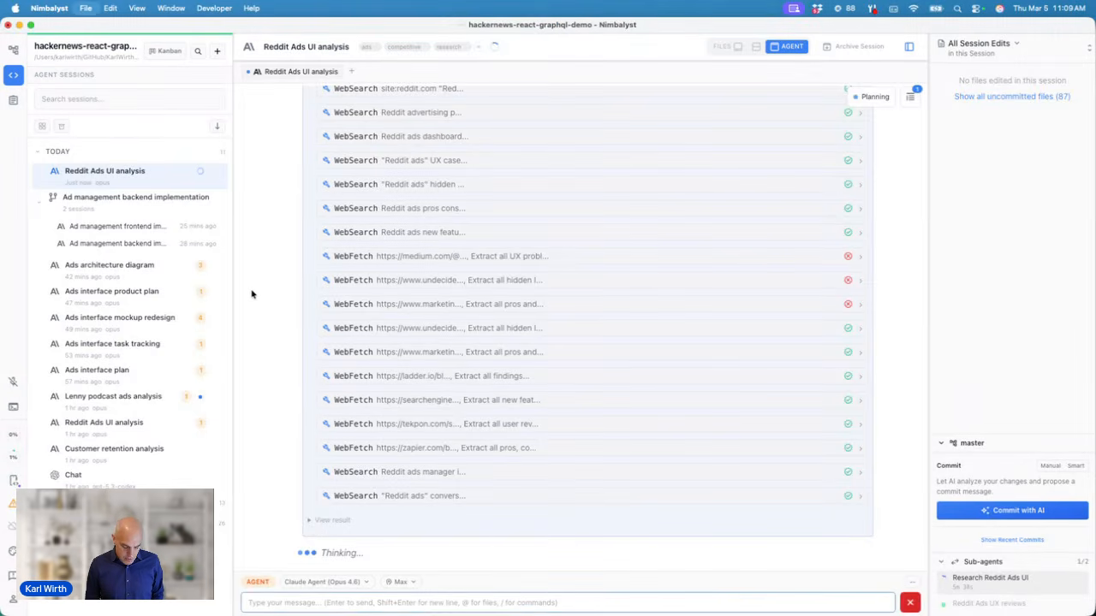
key("super+n")
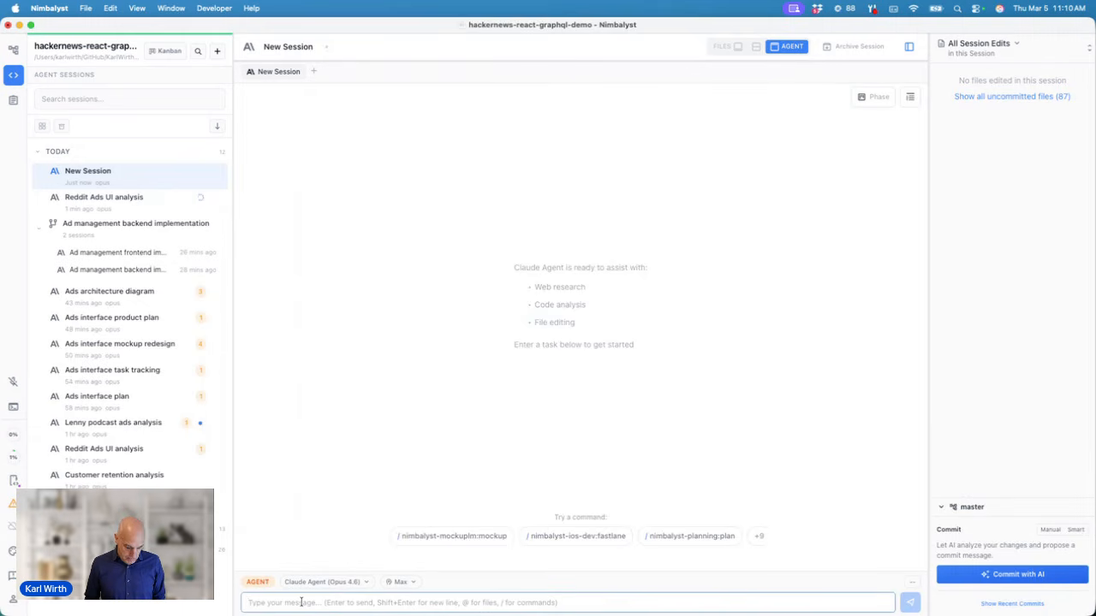
type("/feedback-analyze Look at the archives of Lenny's podcast transcripts on my desktop. Spin up sub-agents. ONLY LOOK AT THE LAST 30. See what these guests said about ads as a strategy for growing their businesses, problems they have, opportunities, channels that are important. Pull out any who mentioned Reddit.  Put this into a CSV.")
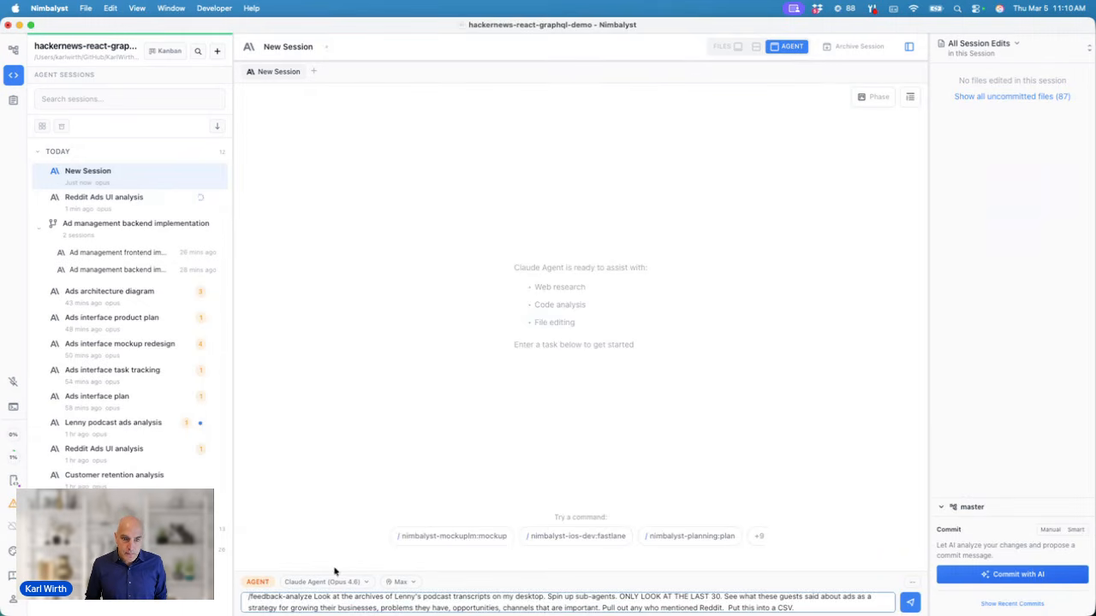
left_click_drag(333, 572, 329, 524)
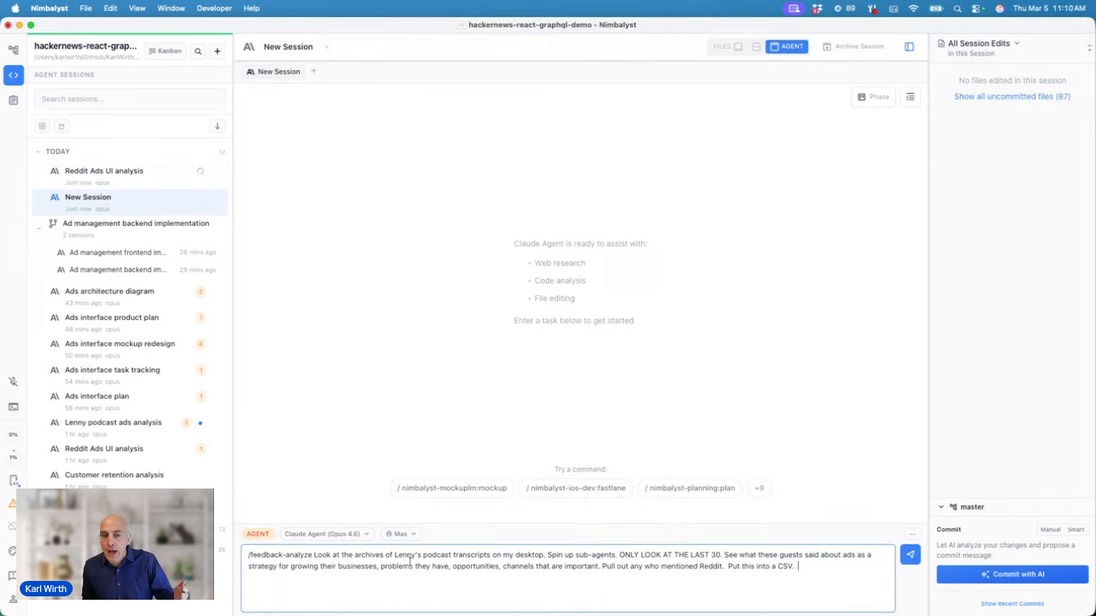
left_click(909, 557)
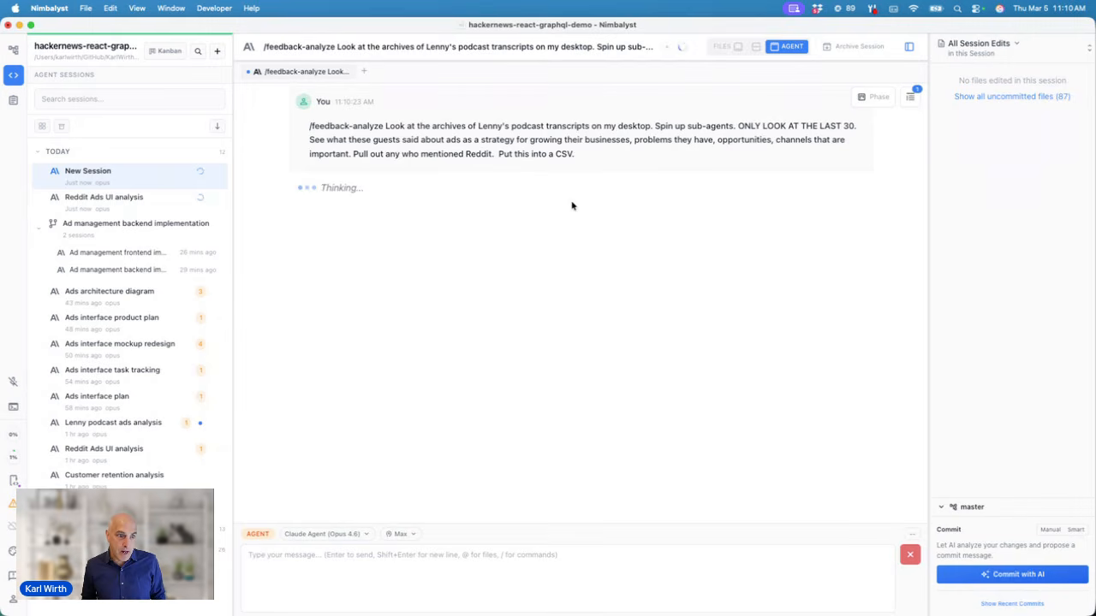
Step: Open the finished Lenny podcast ads analysis and read its Key Findings across 30 transcripts
left_click(125, 433)
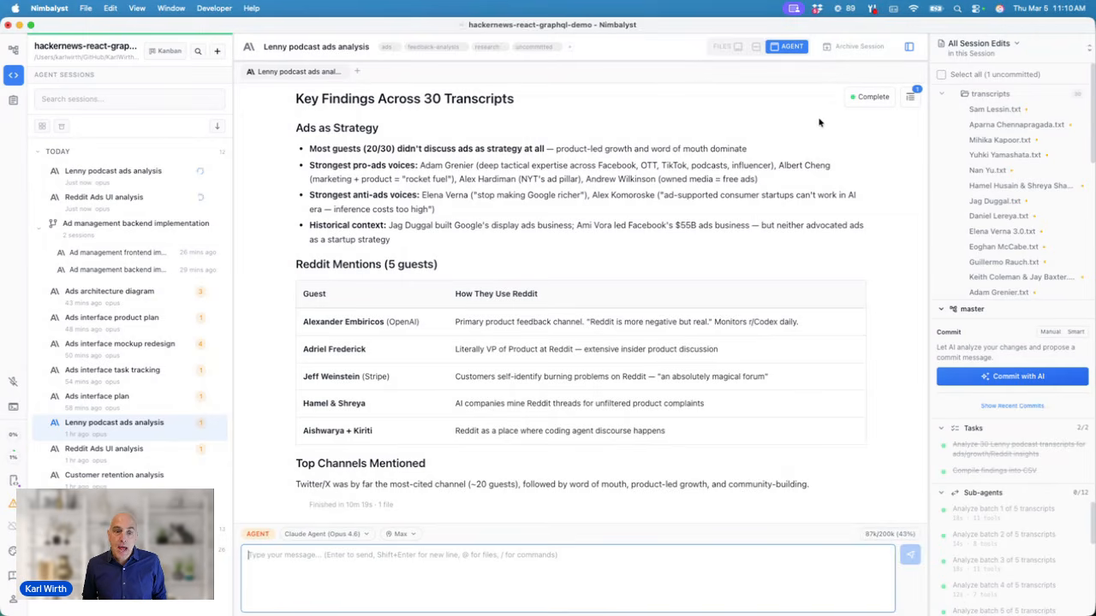
scroll(754, 195, "up", 5)
scroll(754, 199, "up", 10)
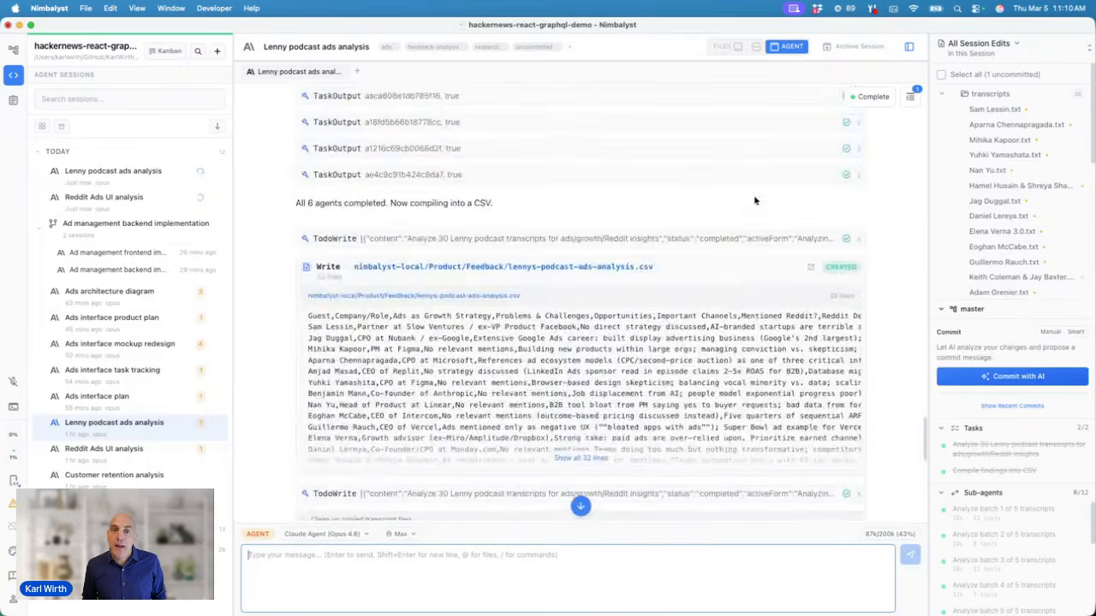
scroll(754, 200, "down", 10)
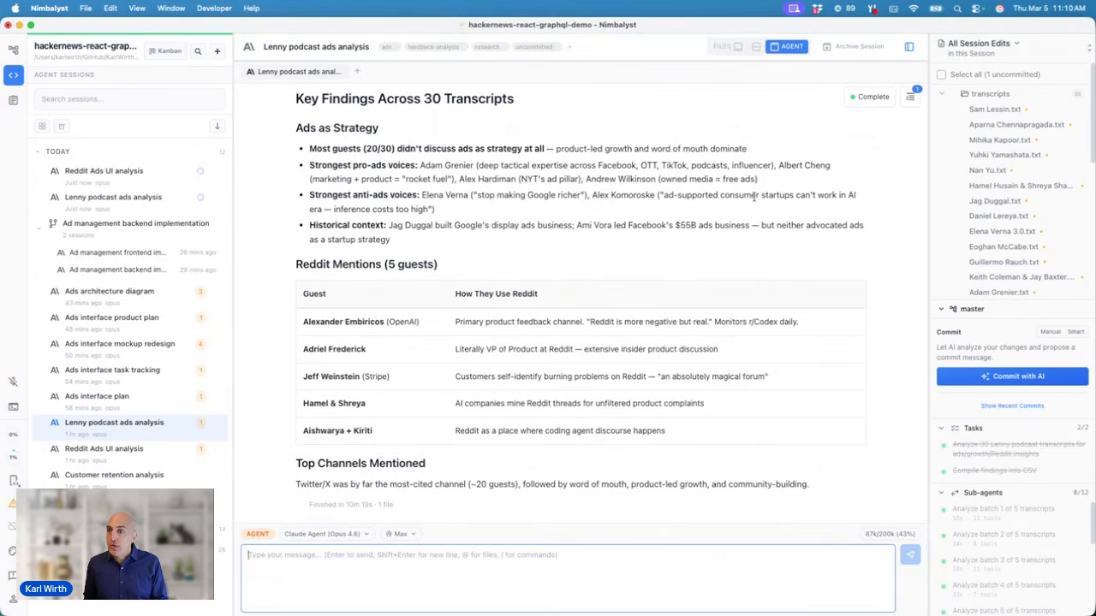
scroll(1027, 240, "down", 5)
scroll(1027, 240, "down", 3)
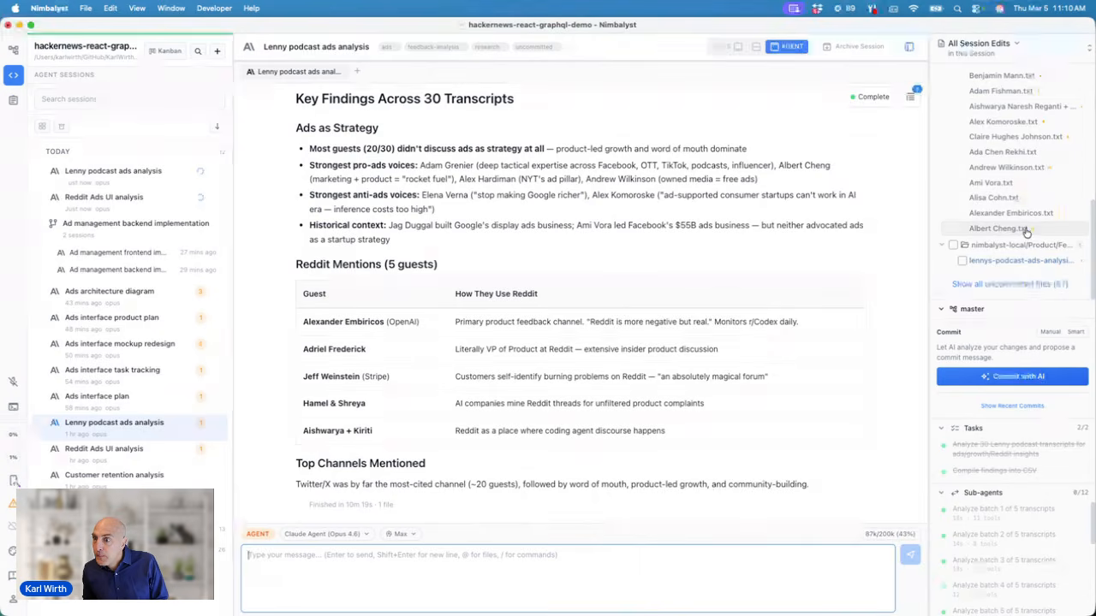
Step: Open lennys-podcast-ads-analysis.csv from the session's edited files in the Files view
left_click(1017, 261)
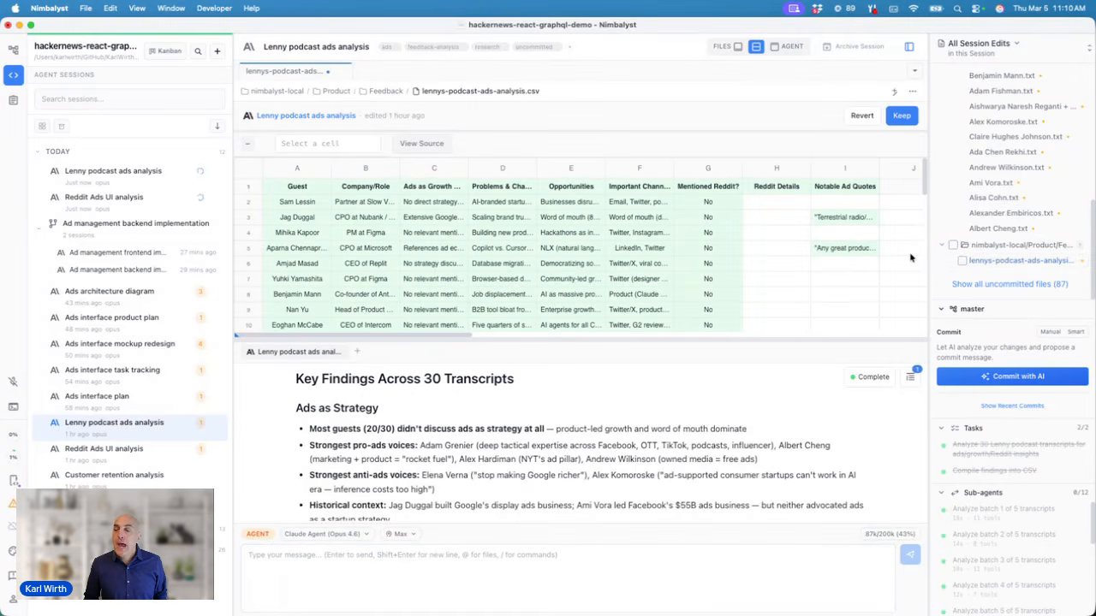
right_click(999, 263)
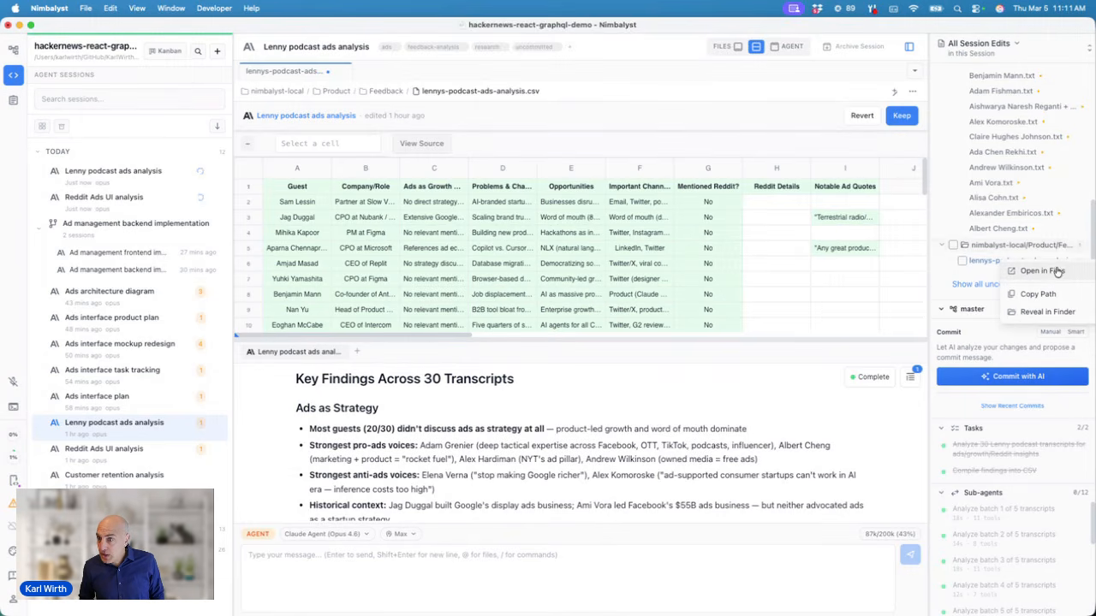
left_click(986, 266)
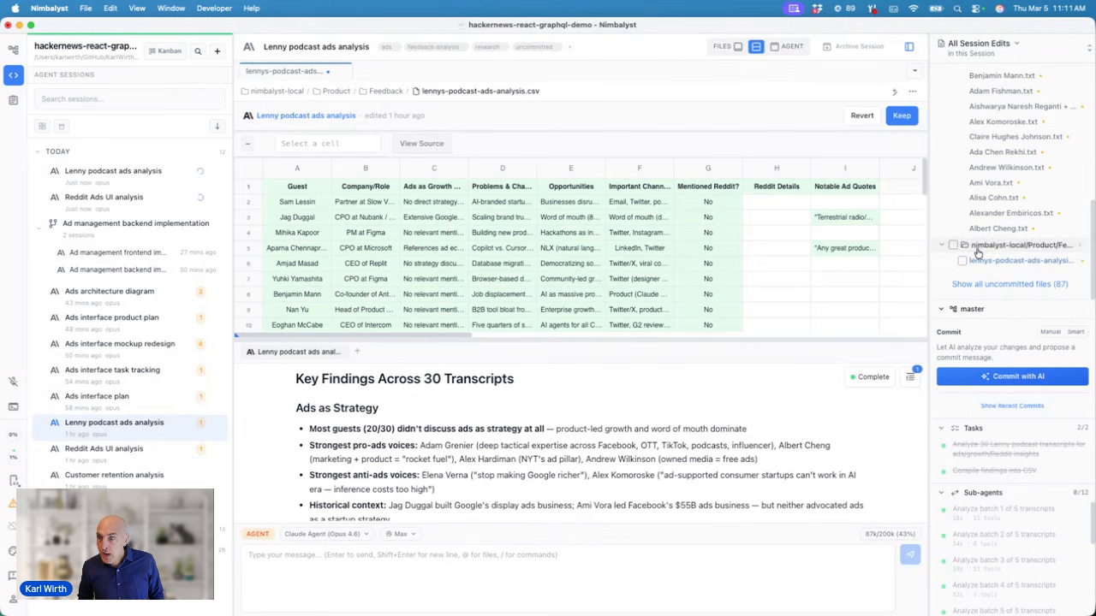
right_click(986, 267)
left_click(1006, 275)
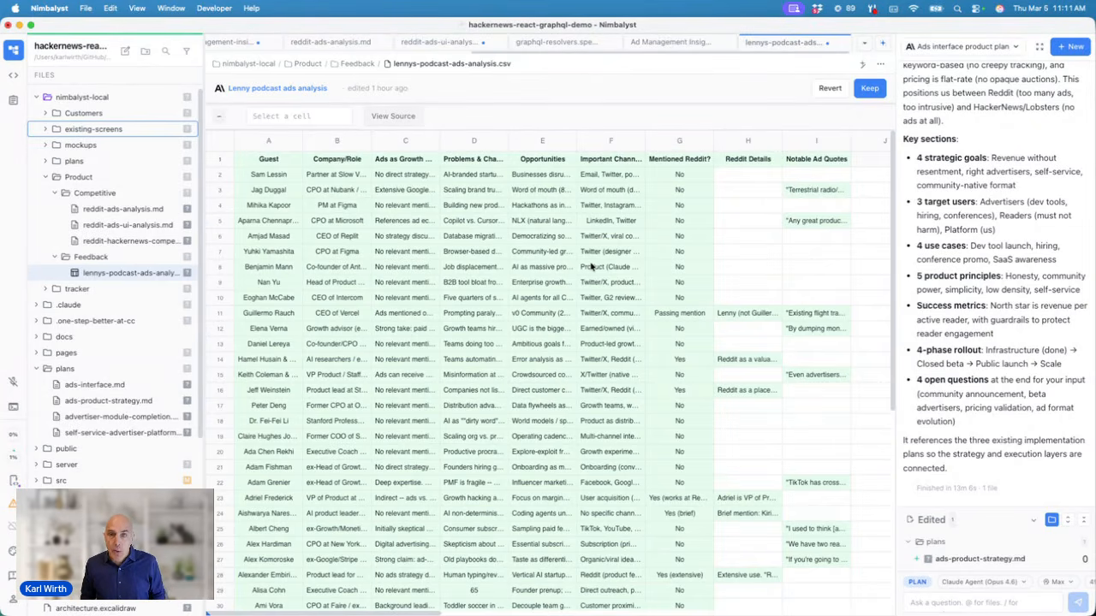
Step: Hide the file tree and the AI chat panel to widen the podcast ads spreadsheet
left_click(14, 50)
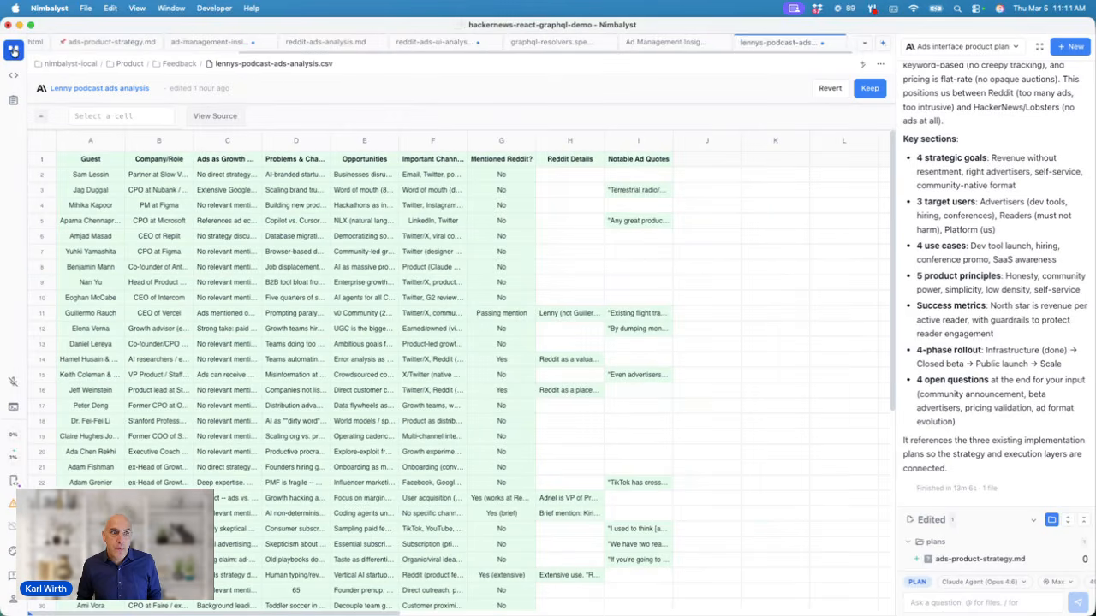
left_click(14, 50)
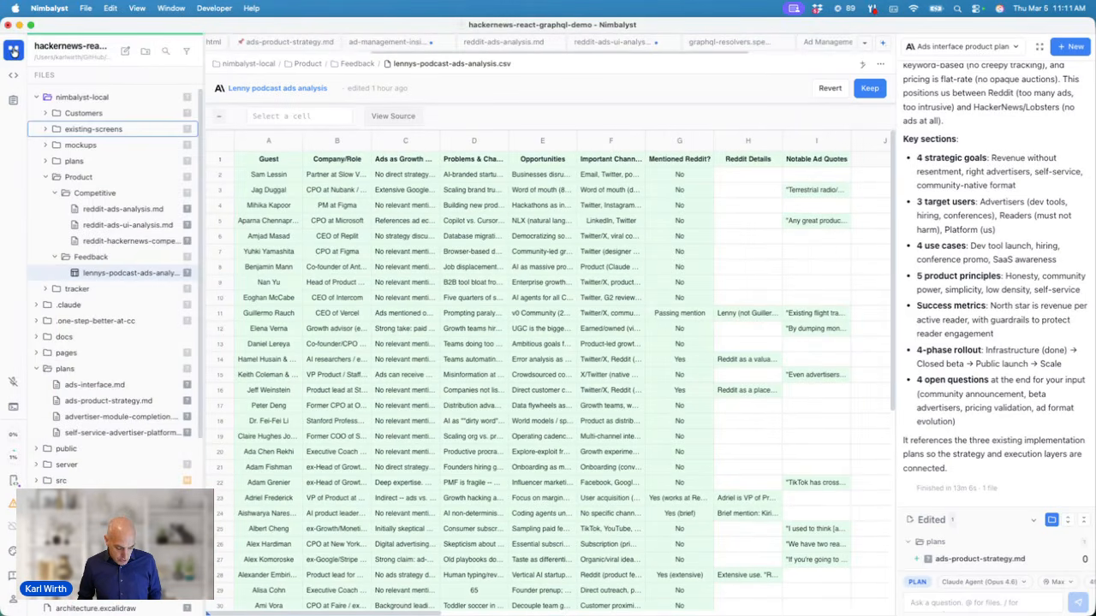
left_click(14, 50)
left_click(13, 50)
key("super+b")
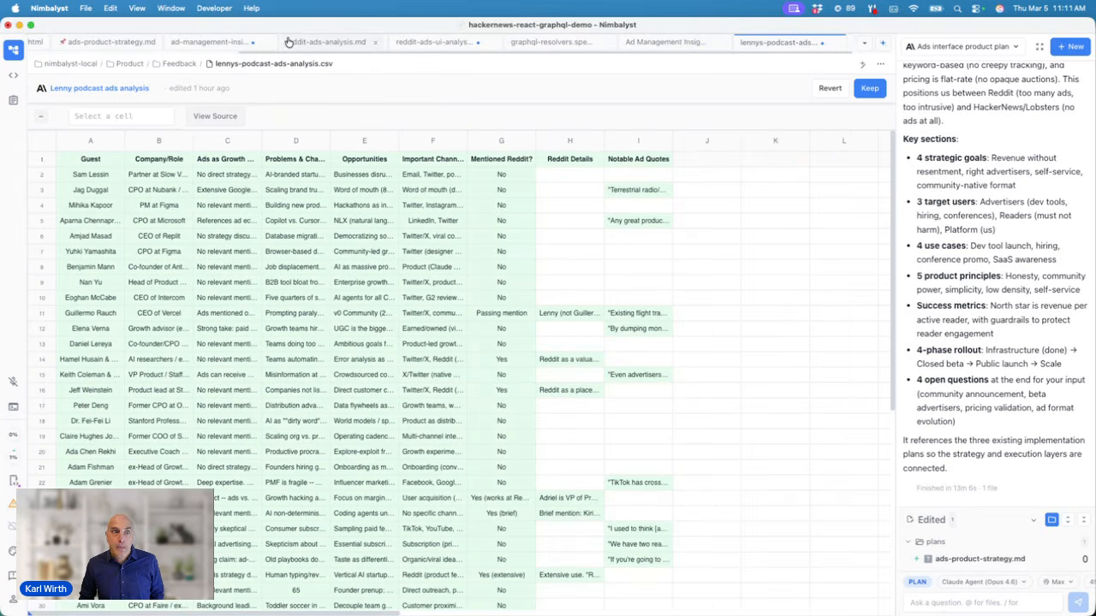
key("super+shift+a")
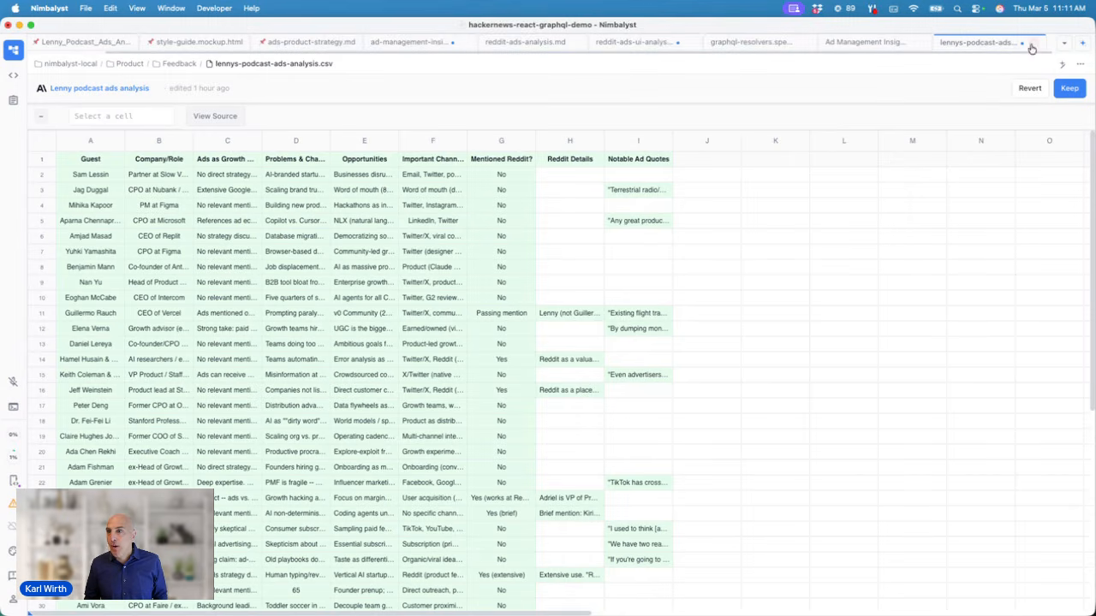
Step: Reopen the chat panel and keep the agent's edits to the podcast ads spreadsheet
left_click(1081, 48)
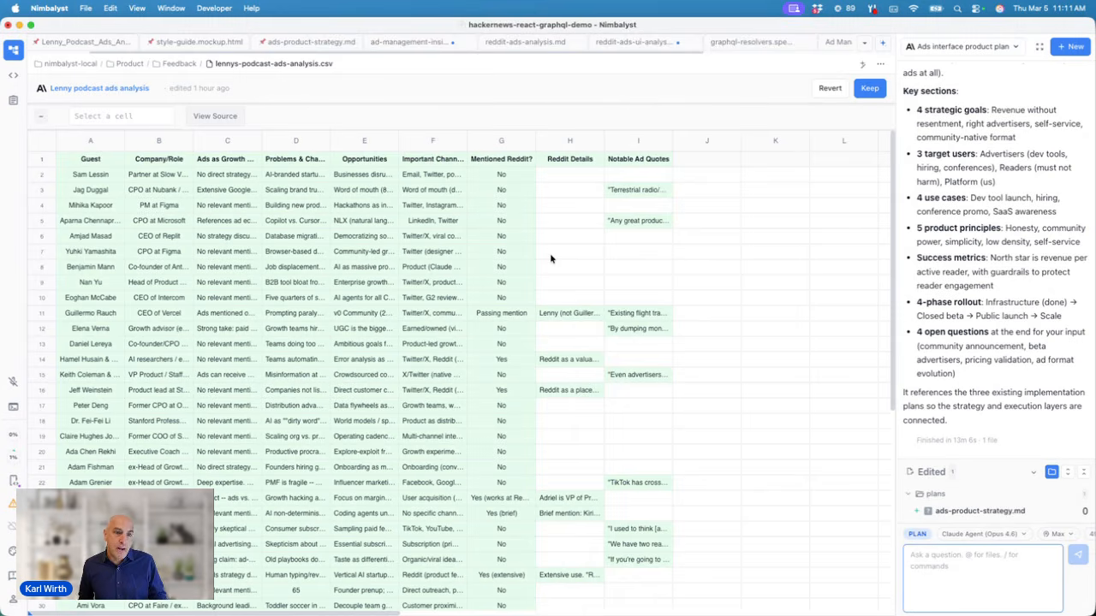
left_click(611, 252)
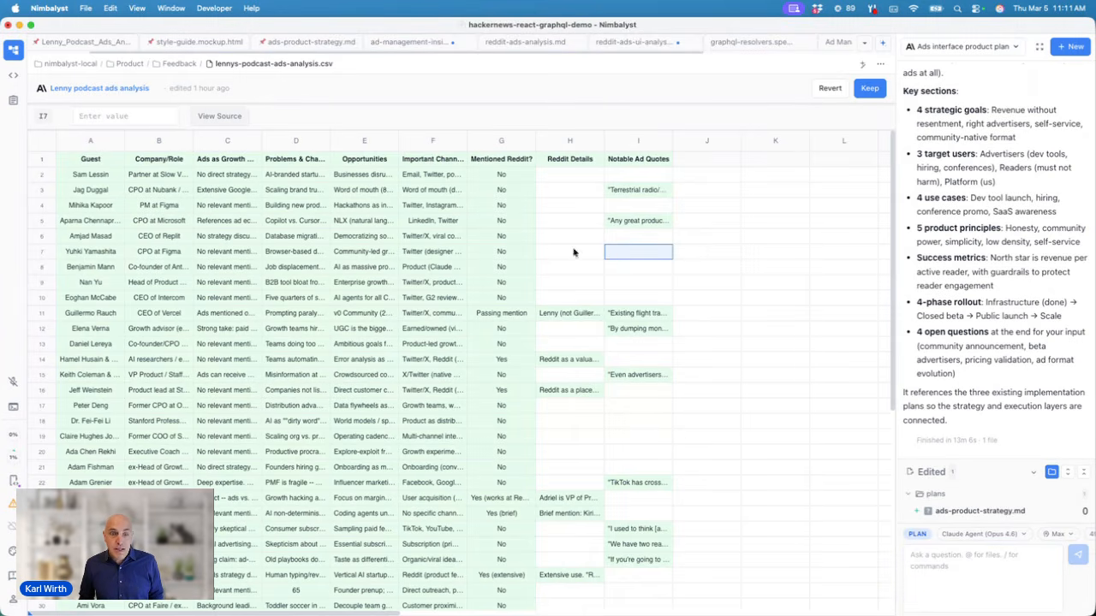
left_click(864, 89)
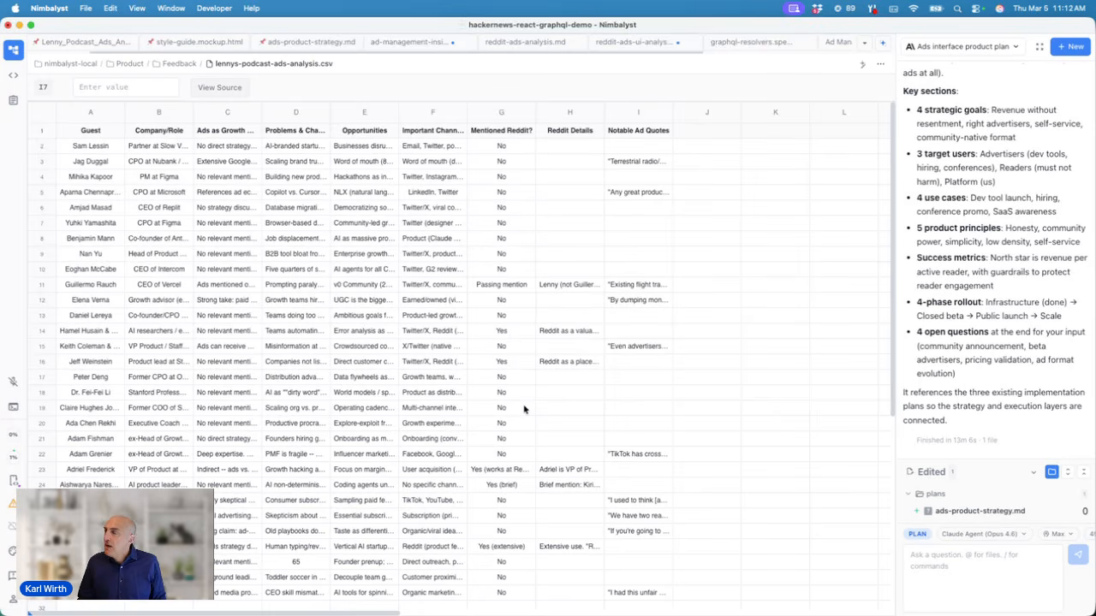
left_click(13, 76)
left_click(163, 51)
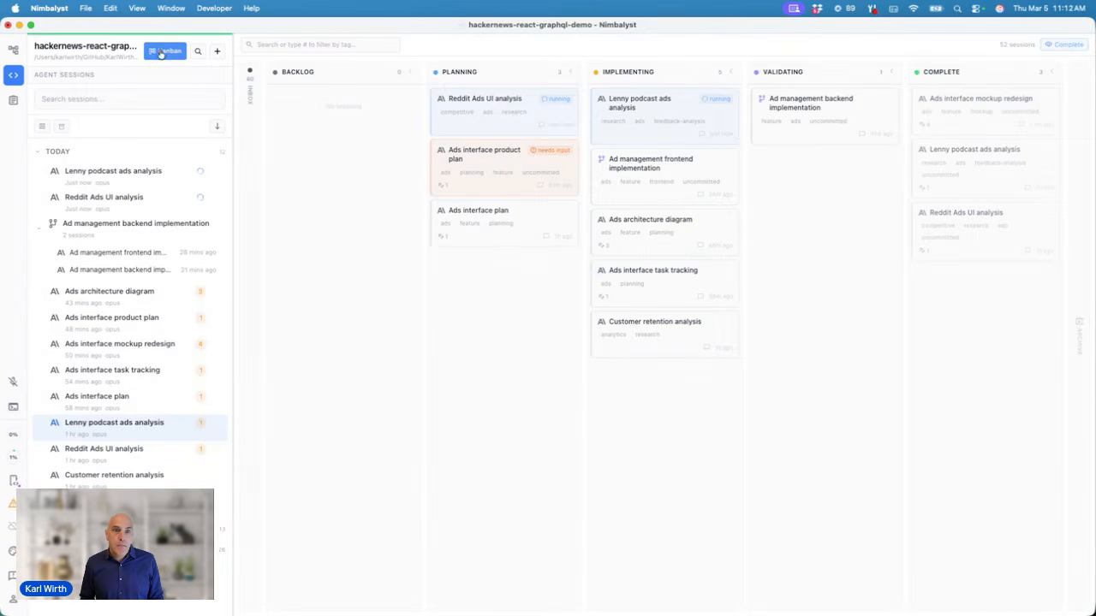
left_click(474, 112)
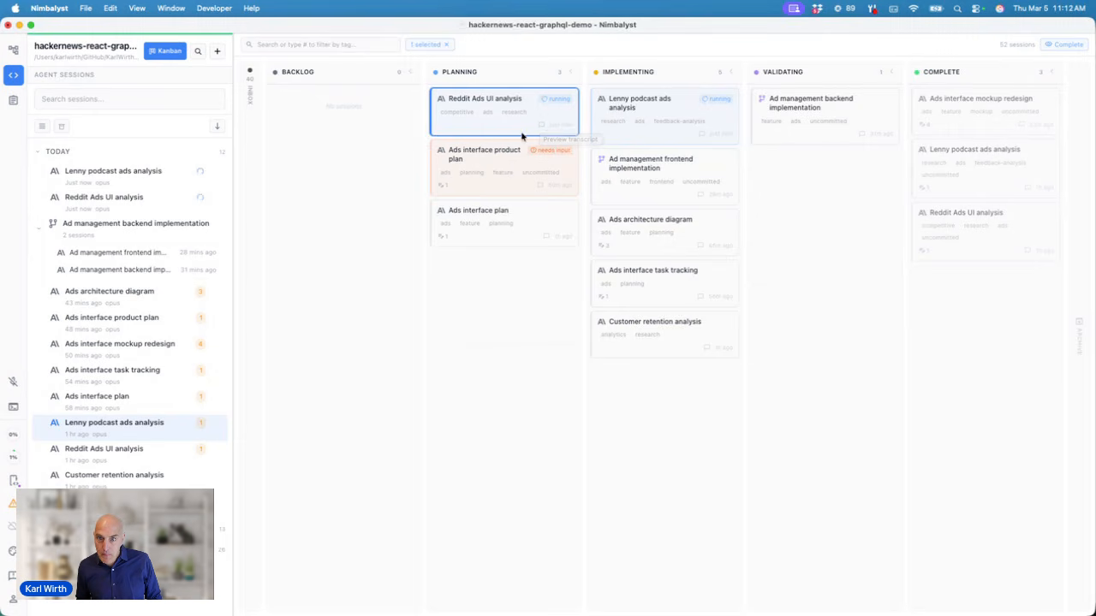
mouse_move(541, 127)
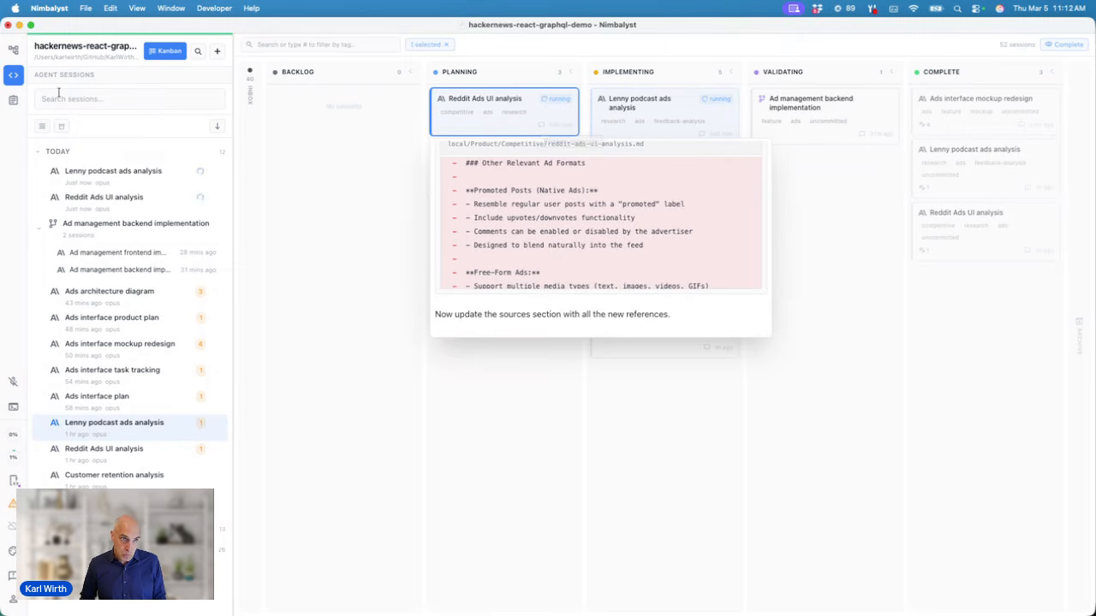
left_click(14, 52)
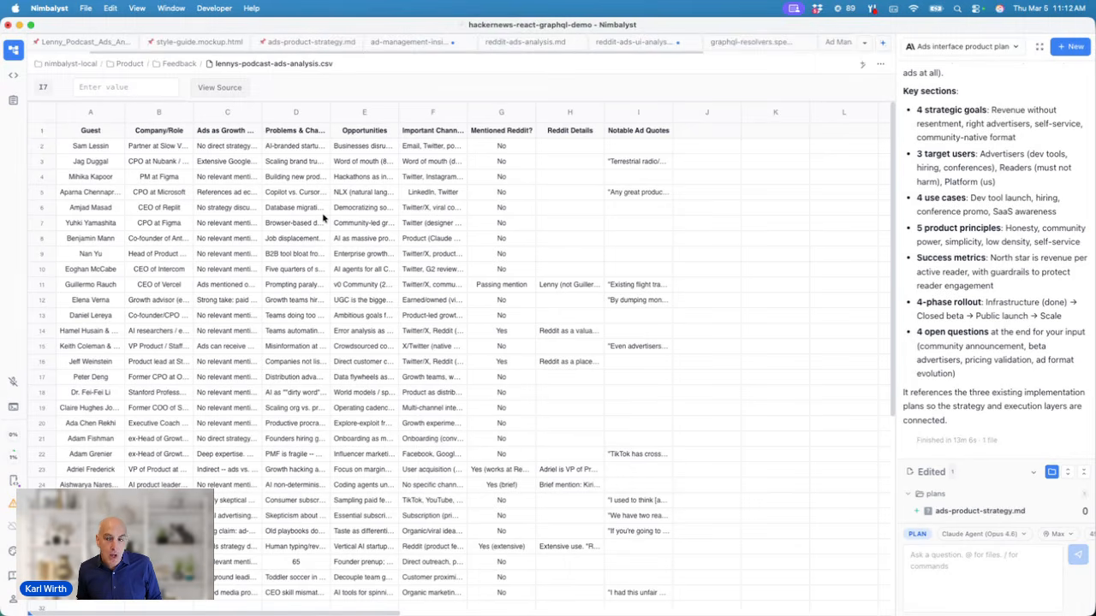
Step: Start a new agent chat asking 'summarize what here in a markdown document'
left_click(1075, 47)
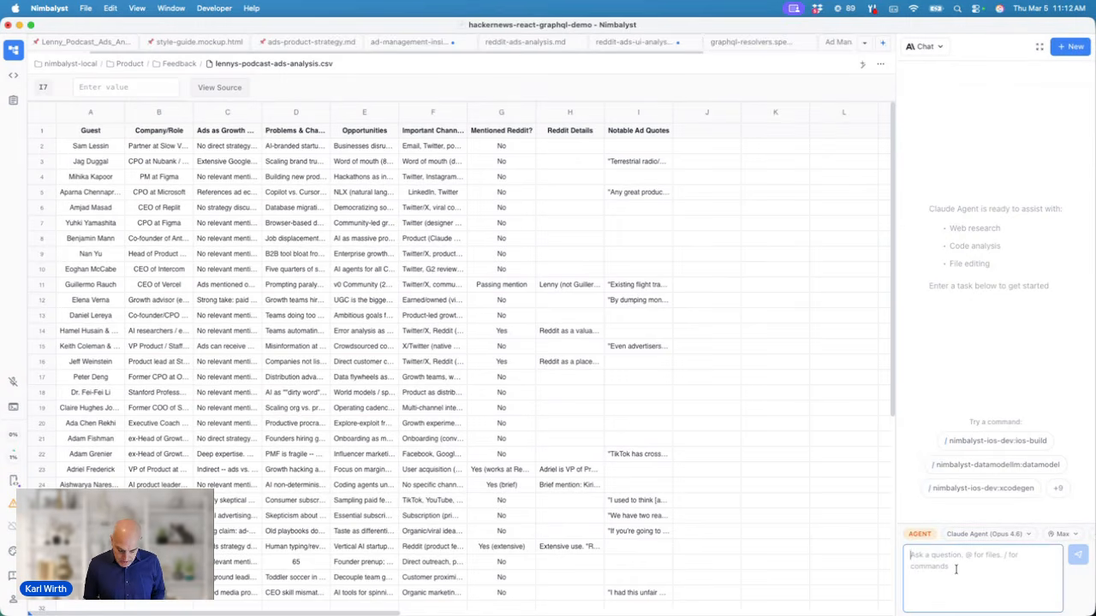
type("summ")
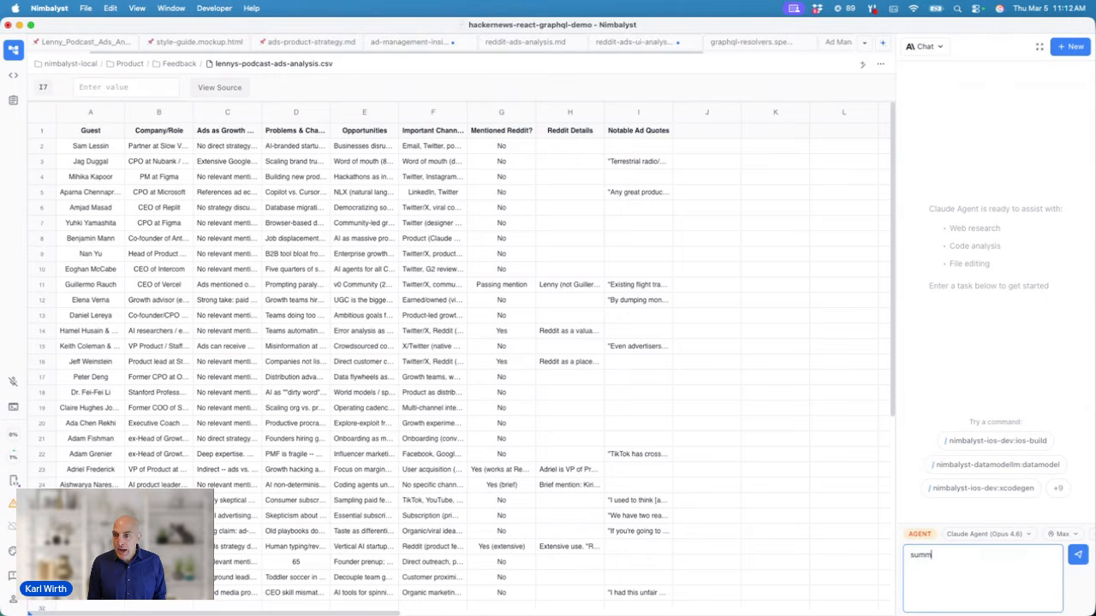
type("arize what h")
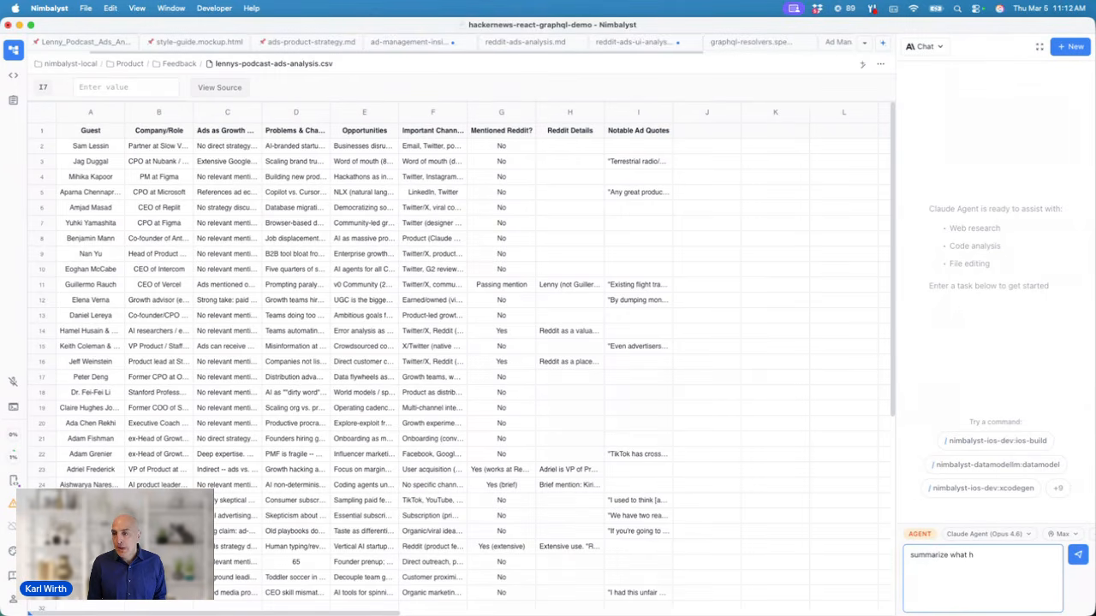
type("ere in a")
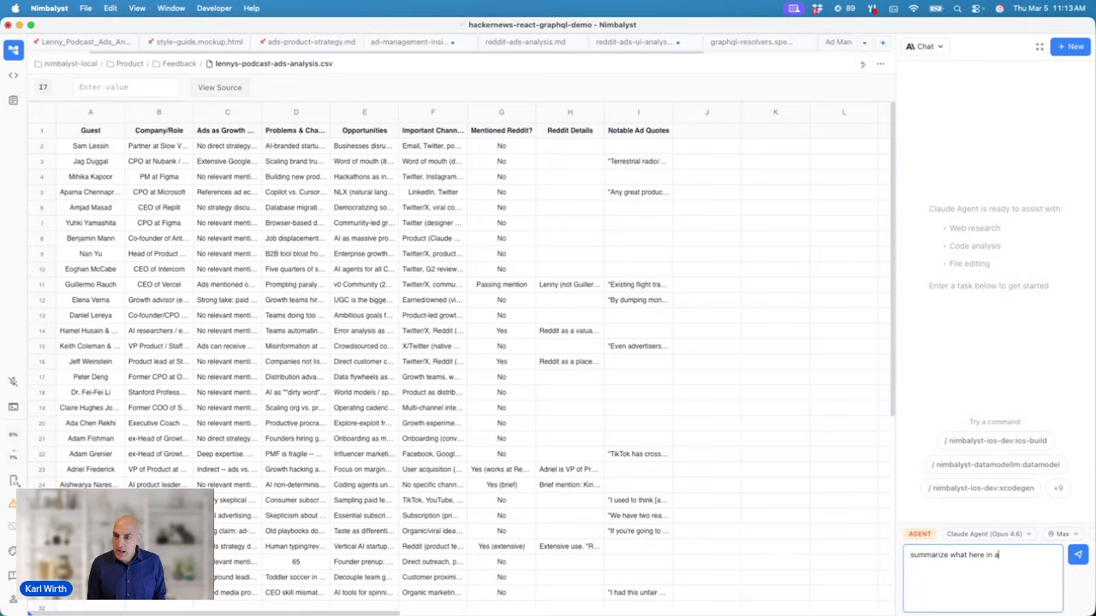
type(" markdown document")
key("Return")
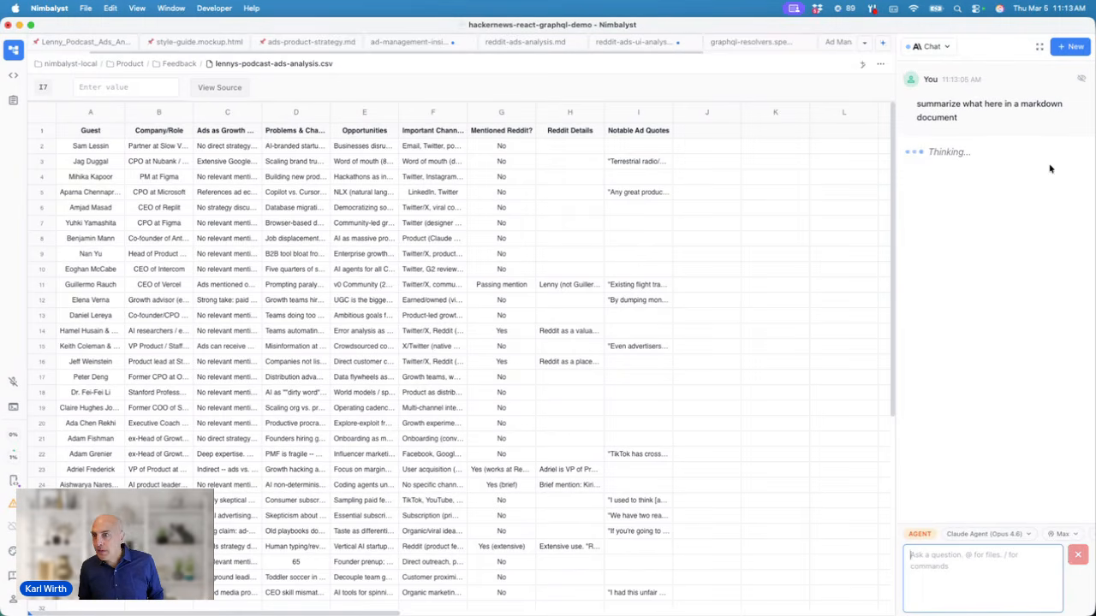
Step: Enter xyz into cell H6
left_click(541, 211)
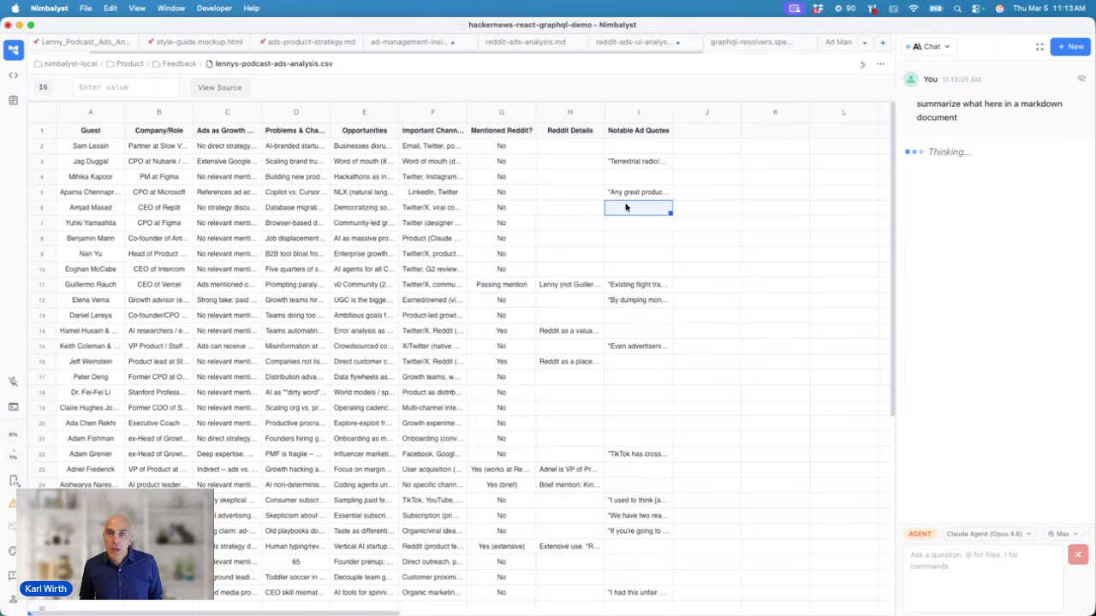
type("xyz")
key("Return")
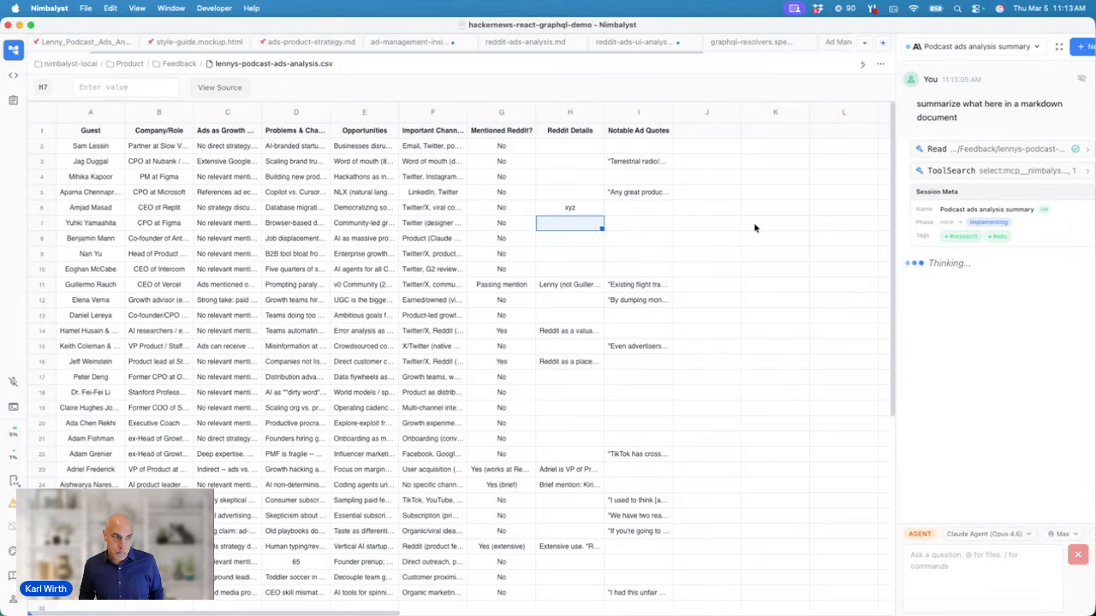
Step: Search the agent sessions for 'post', clear the search, and open Customer retention analysis
left_click(14, 77)
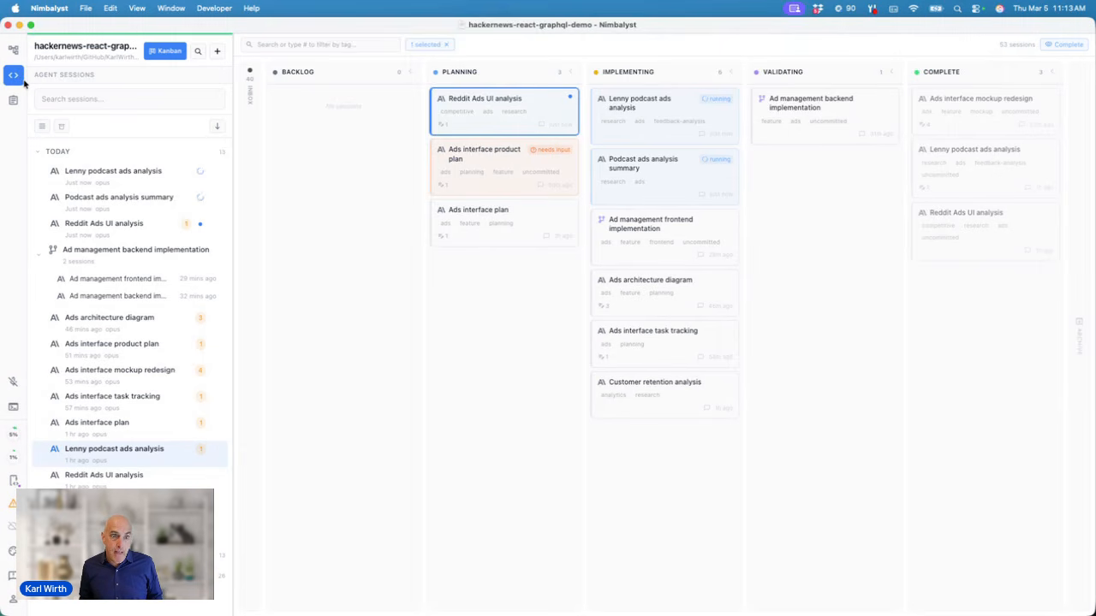
left_click(112, 98)
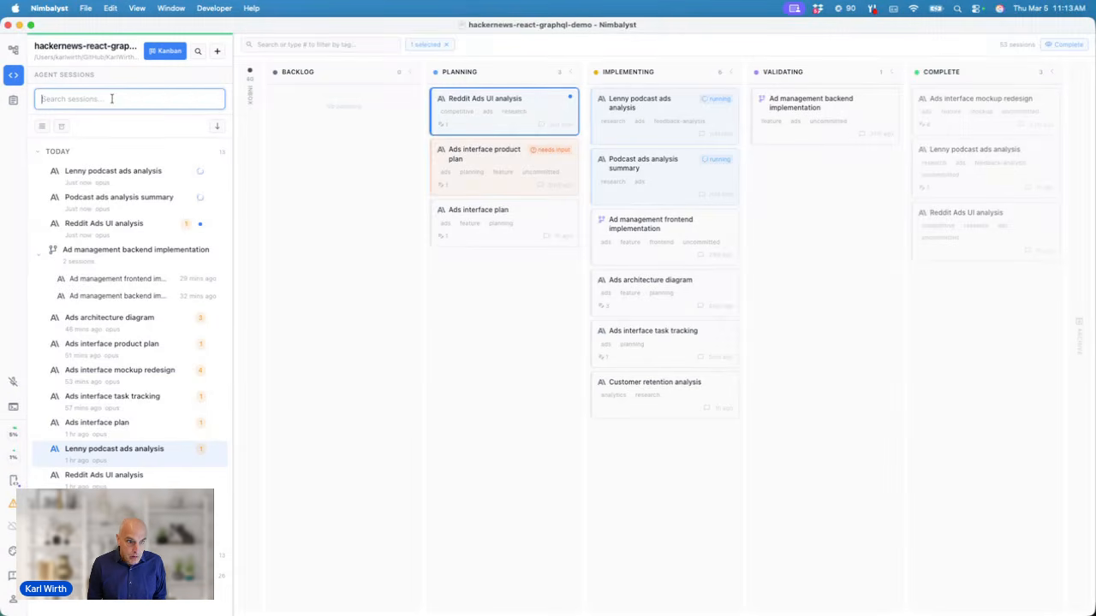
type("post")
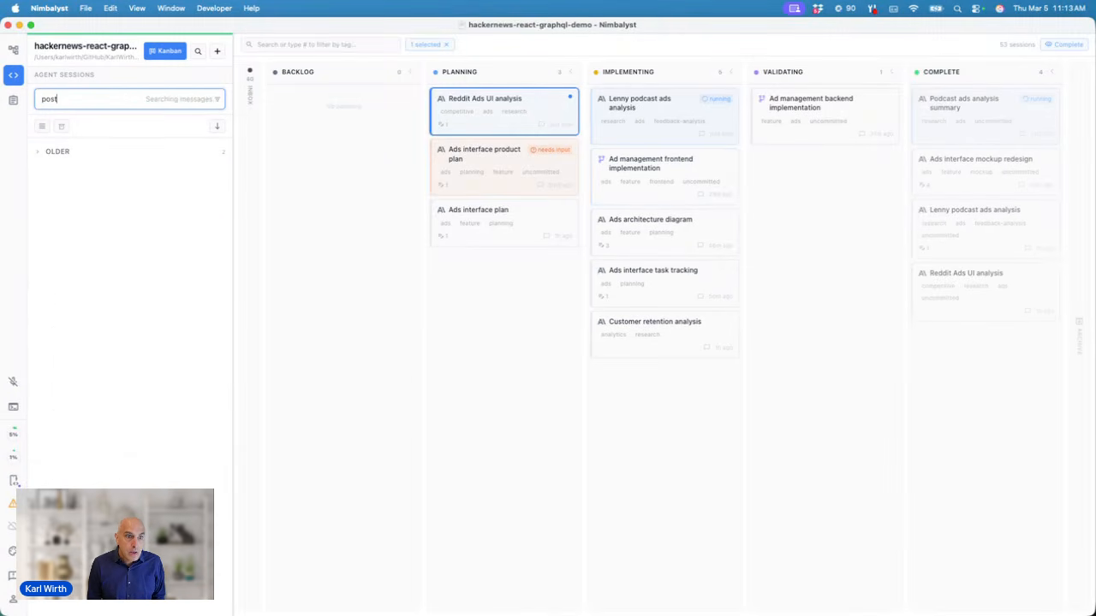
key("BackSpace")
key("BackSpace")
key("BackSpace")
key("BackSpace")
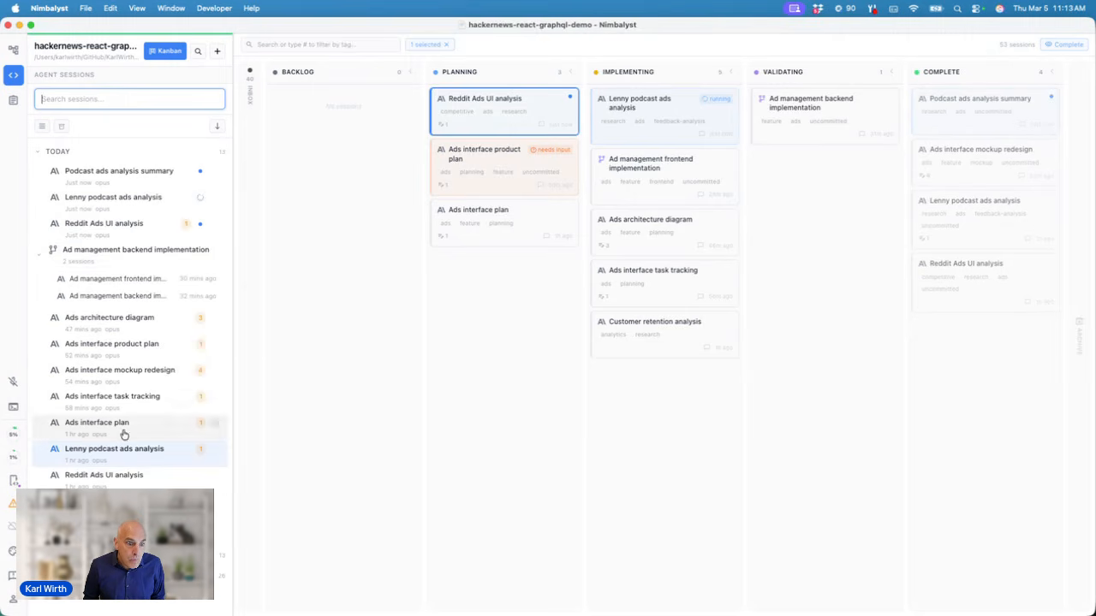
left_click(124, 481)
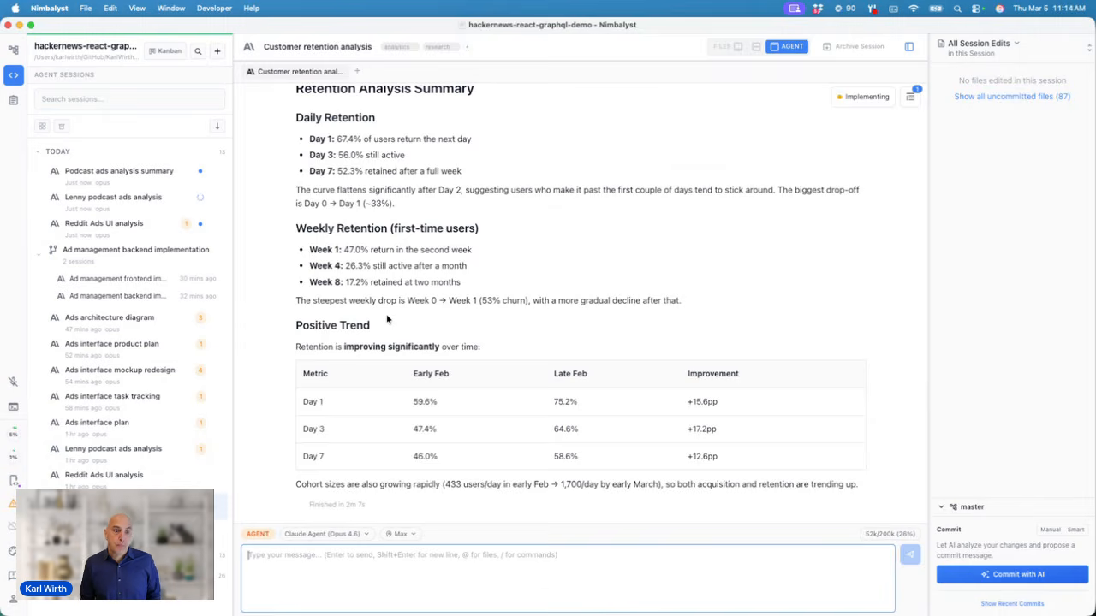
scroll(387, 319, "up", 20)
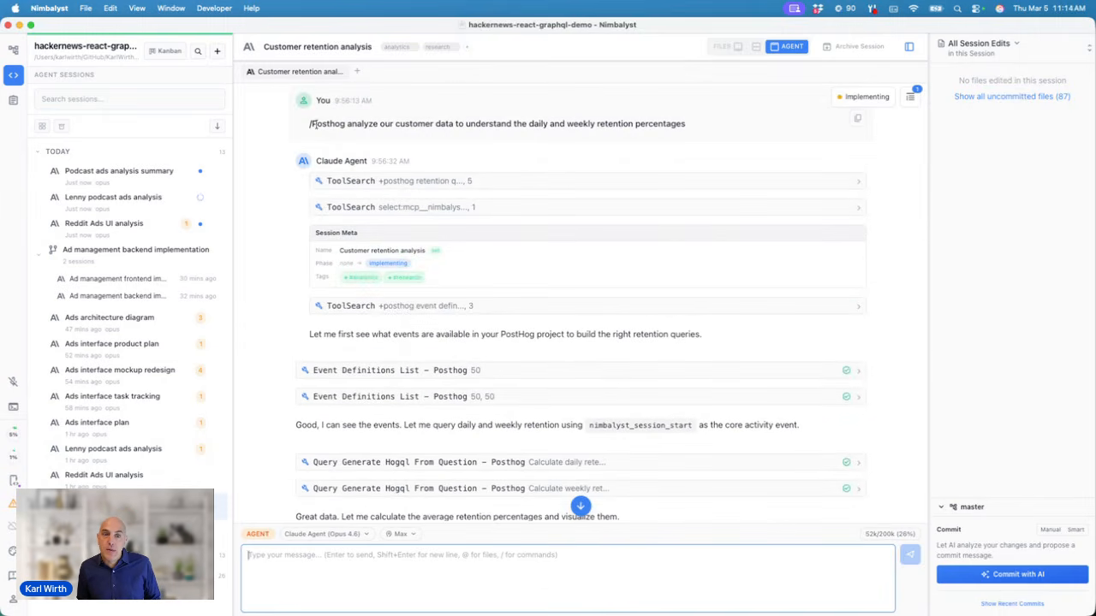
left_click(286, 583)
type("/")
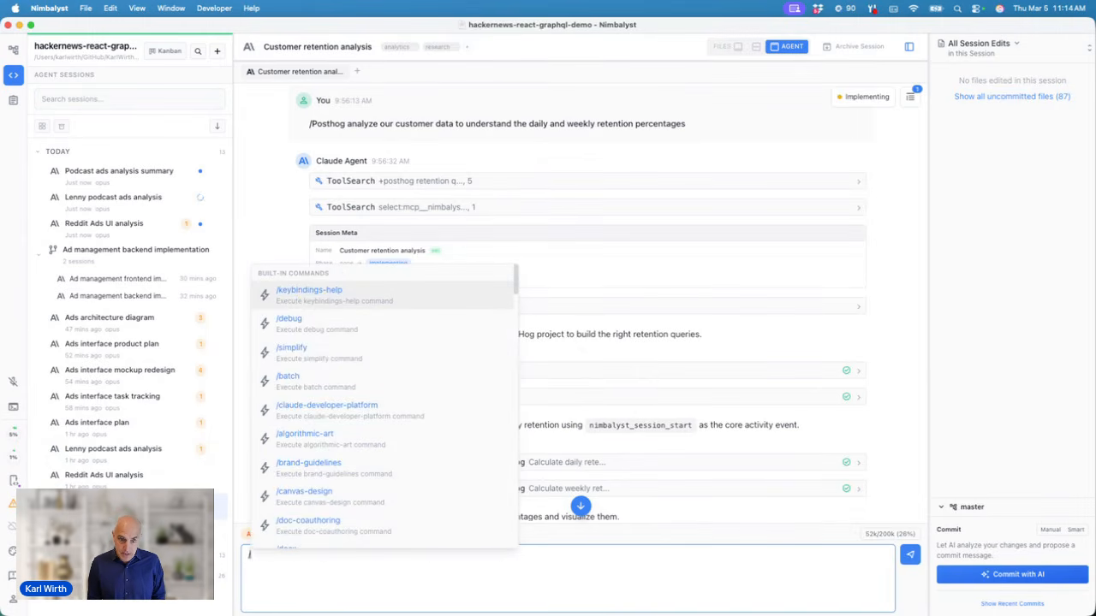
type("p")
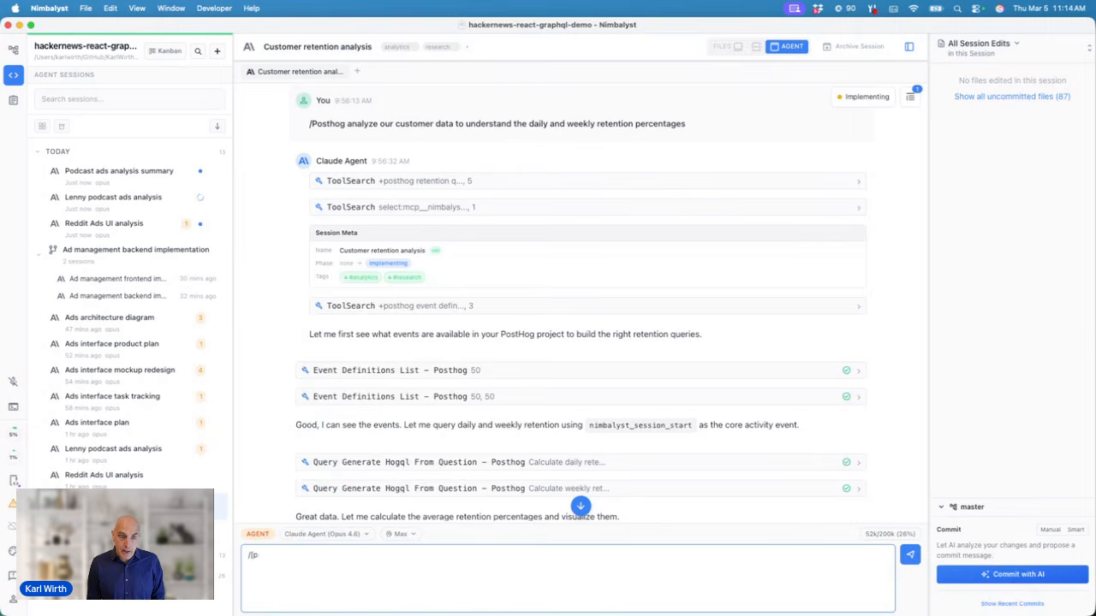
type("s/post")
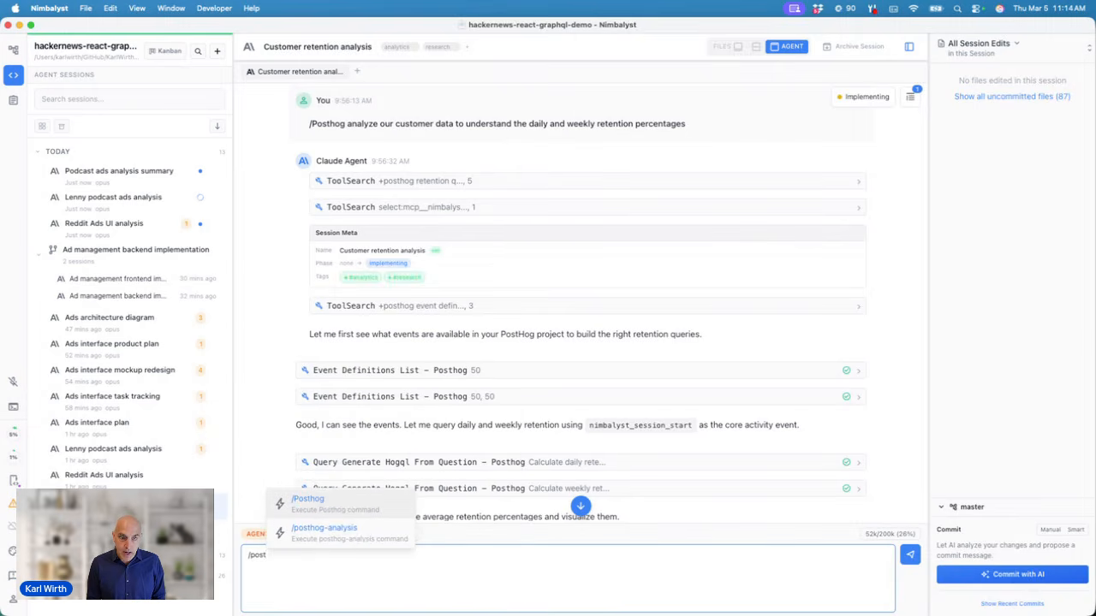
key("BackSpace")
key("BackSpace")
key("BackSpace")
key("BackSpace")
key("BackSpace")
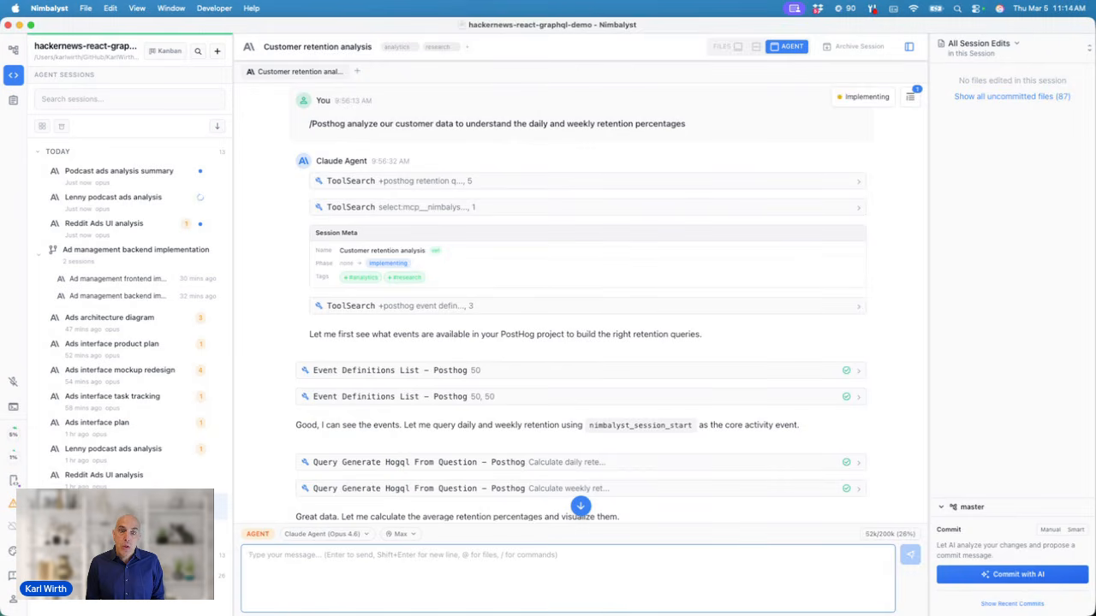
type("@")
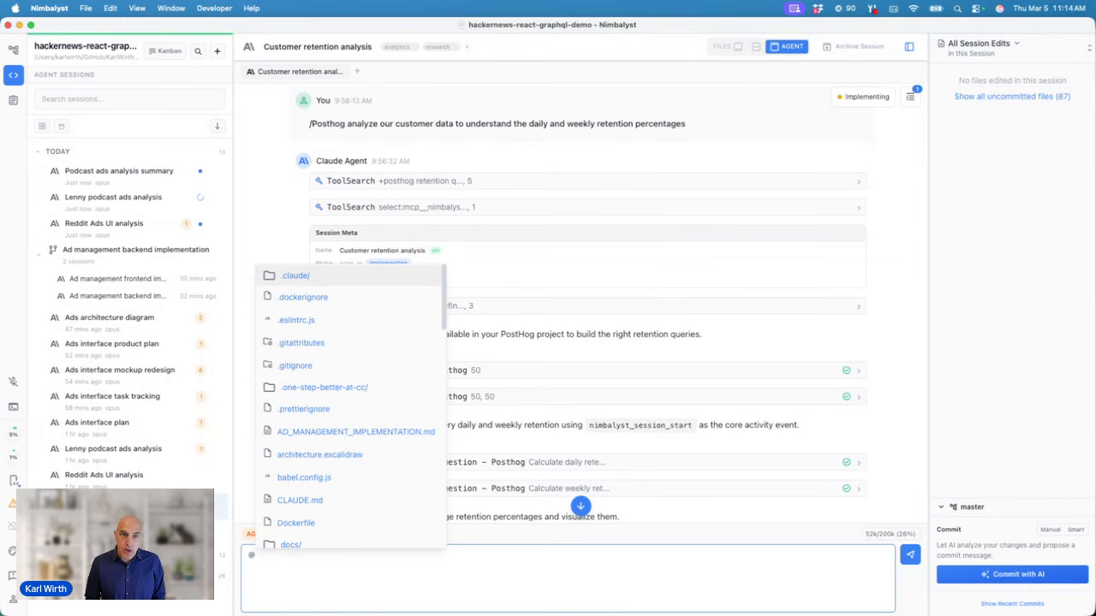
left_click(328, 434)
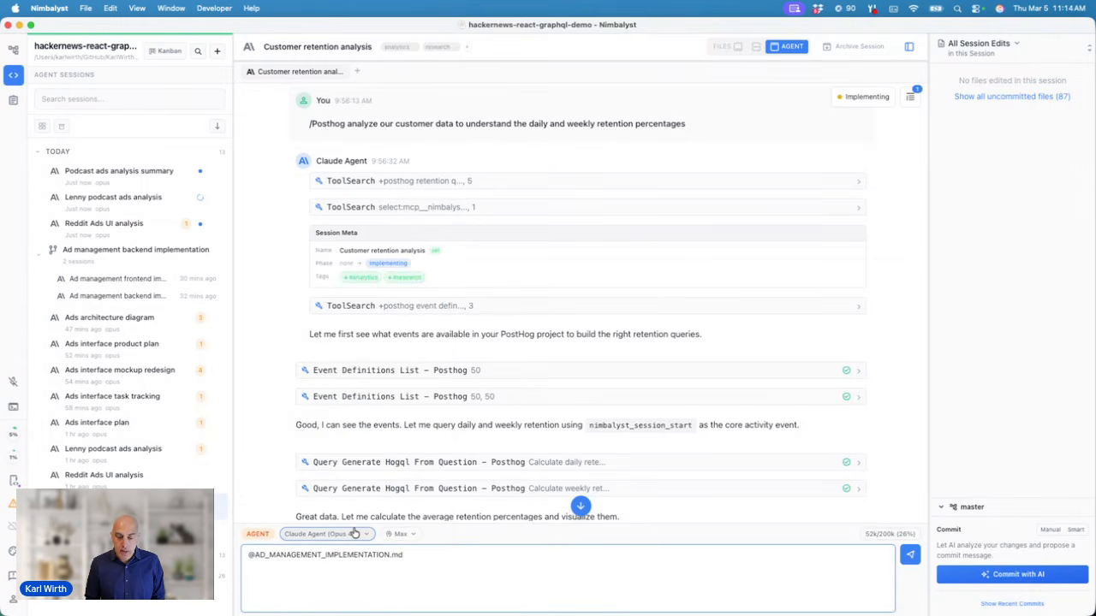
key("super+a")
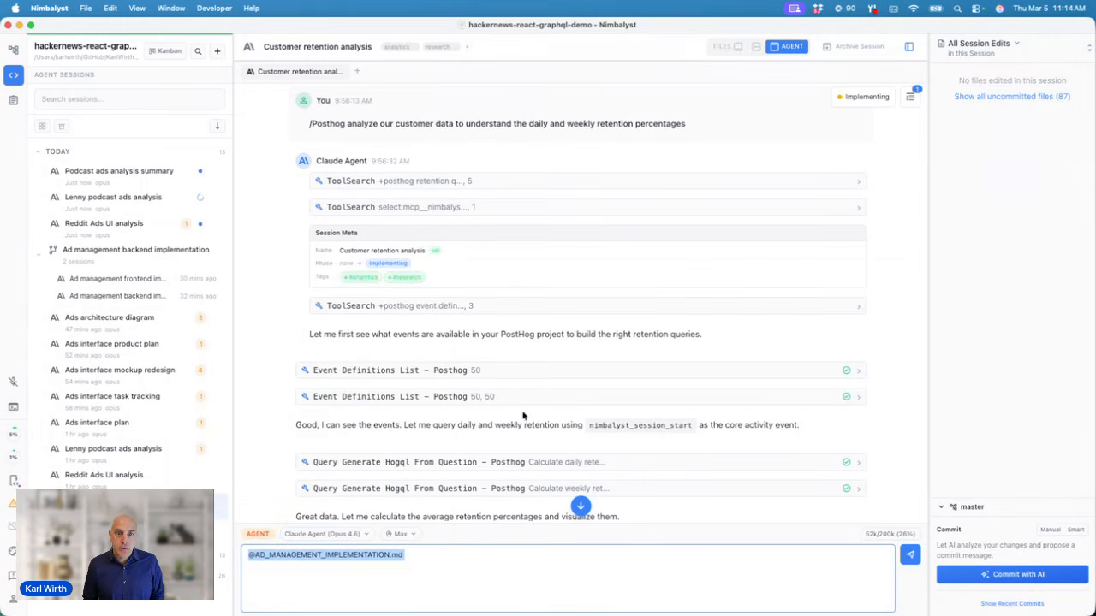
Step: Scroll to the Daily Retention Trend chart and read Feb 15–26 versus Feb 3–14 Day 1 values
scroll(521, 350, "down", 3)
scroll(521, 349, "down", 6)
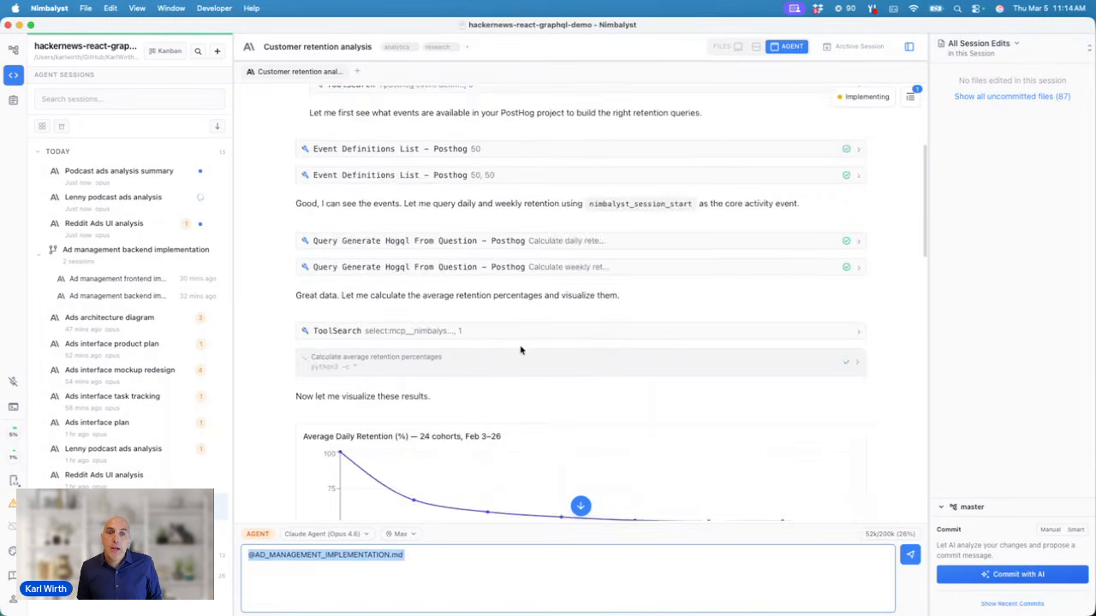
scroll(520, 349, "up", 3)
scroll(488, 225, "down", 1)
scroll(489, 226, "down", 10)
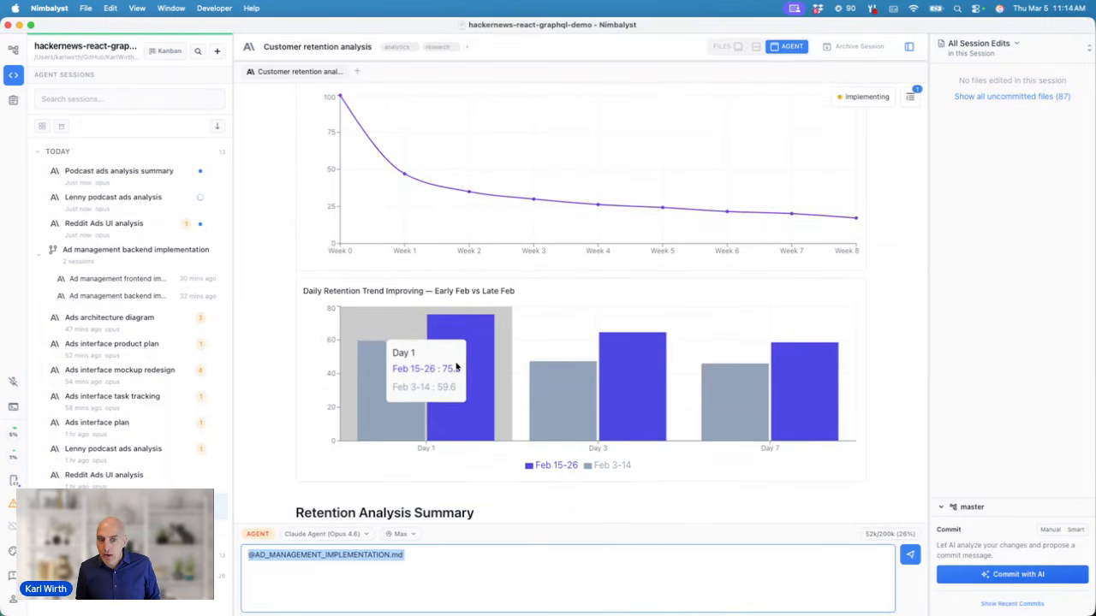
mouse_move(475, 348)
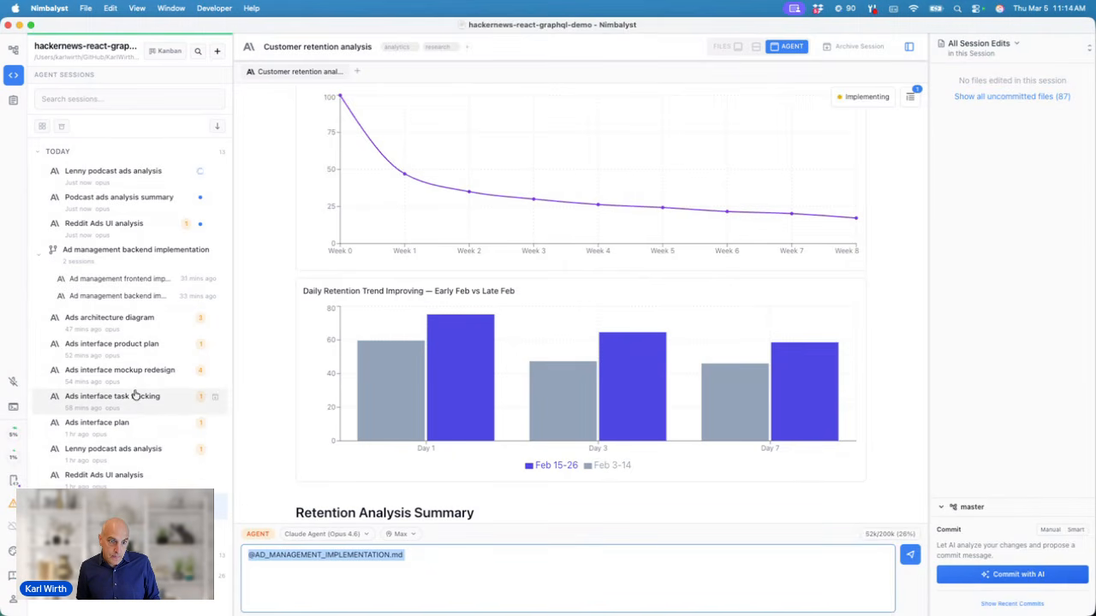
Step: Open the Ads interface product plan session, then open plans/ads-product-strategy.md in Files from its edits
left_click(136, 350)
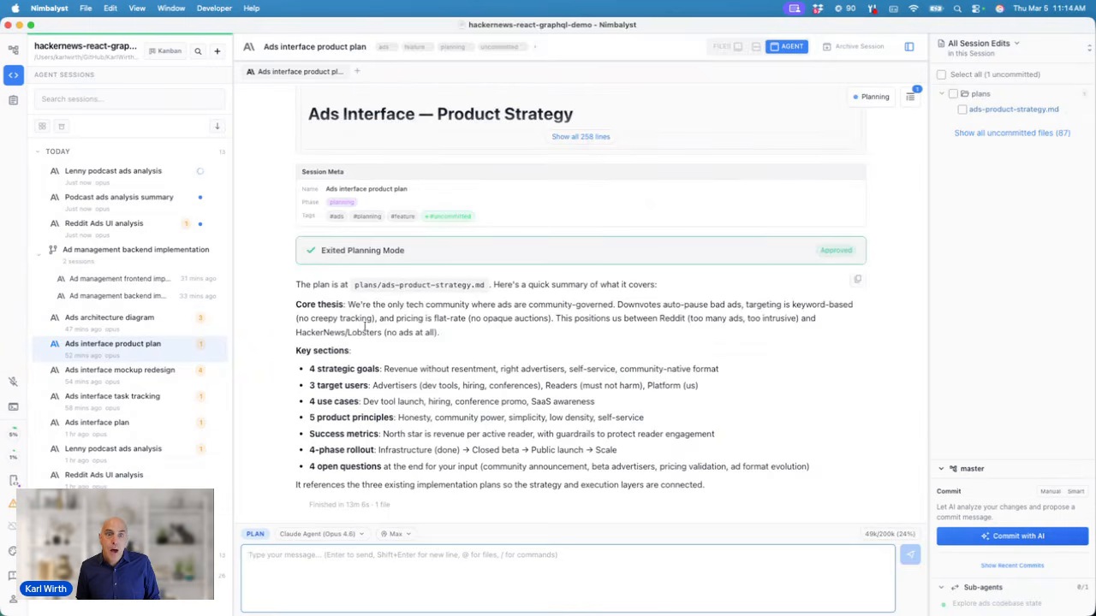
scroll(406, 334, "up", 15)
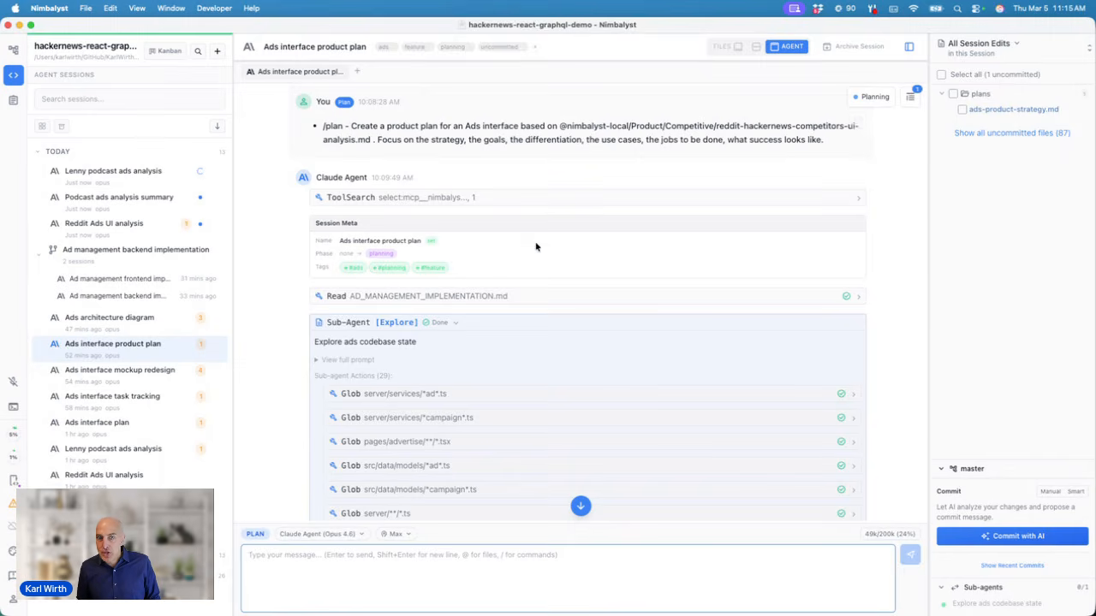
scroll(536, 246, "down", 2)
scroll(508, 232, "down", 10)
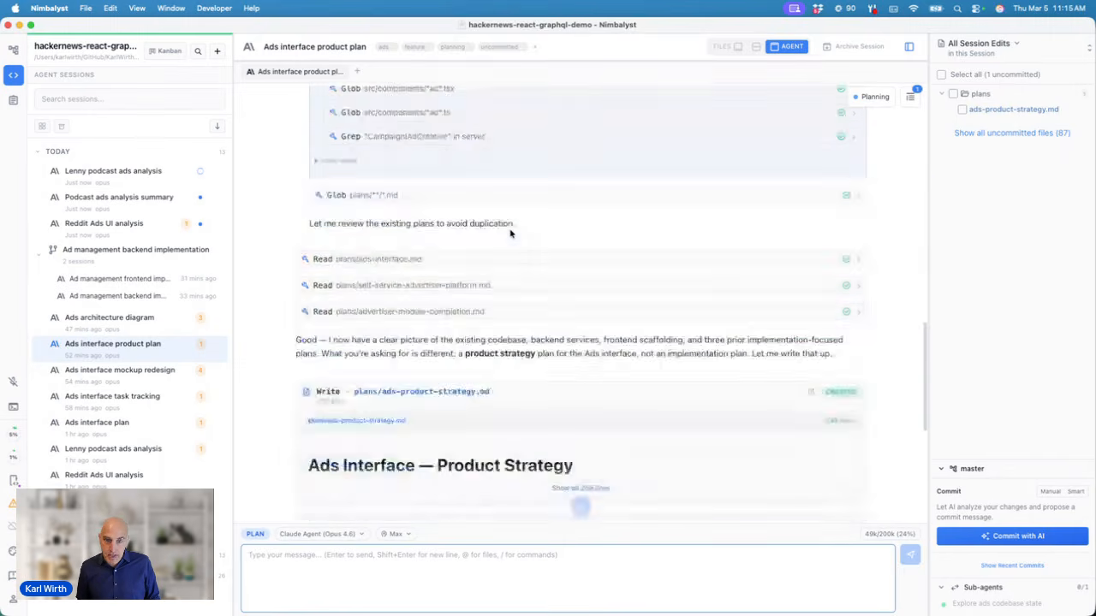
scroll(510, 233, "down", 6)
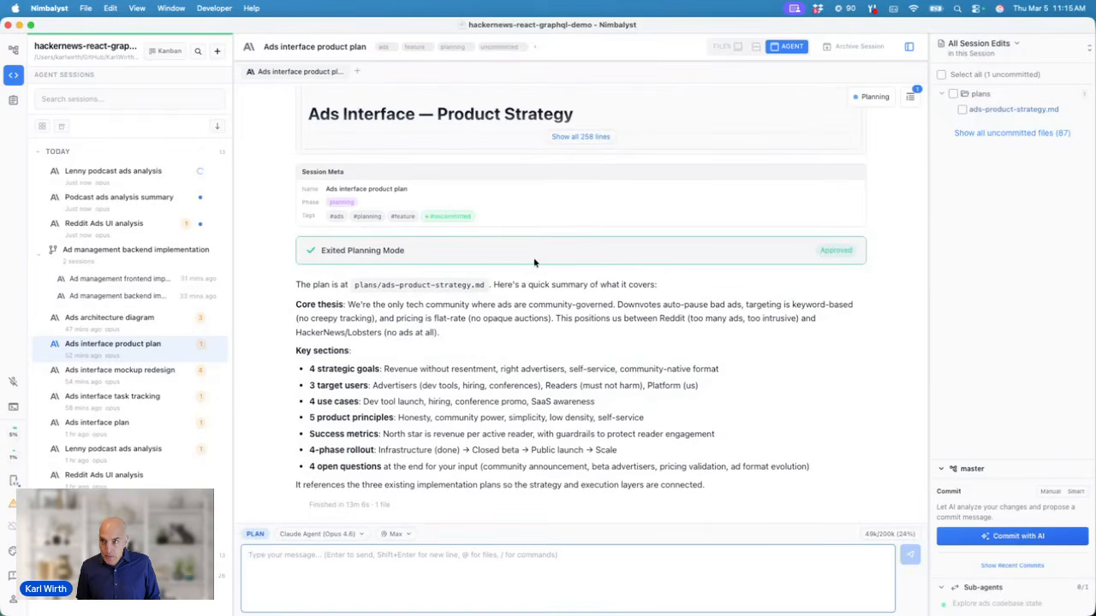
right_click(983, 110)
left_click(998, 116)
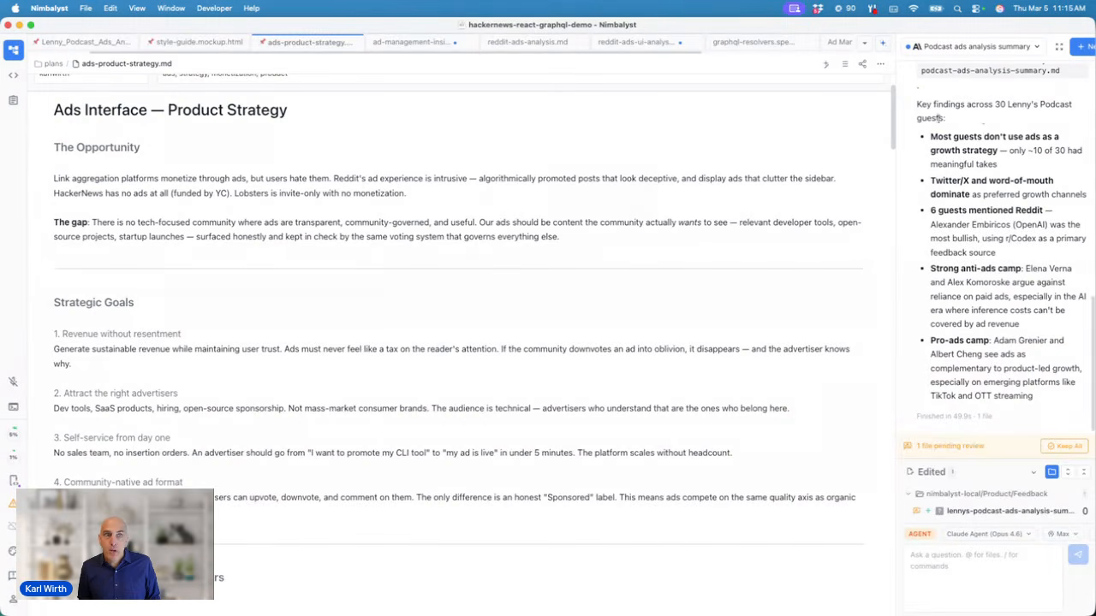
Step: Show the project file tree, toggle the Product folder, and leave the filters showing all files
left_click(17, 53)
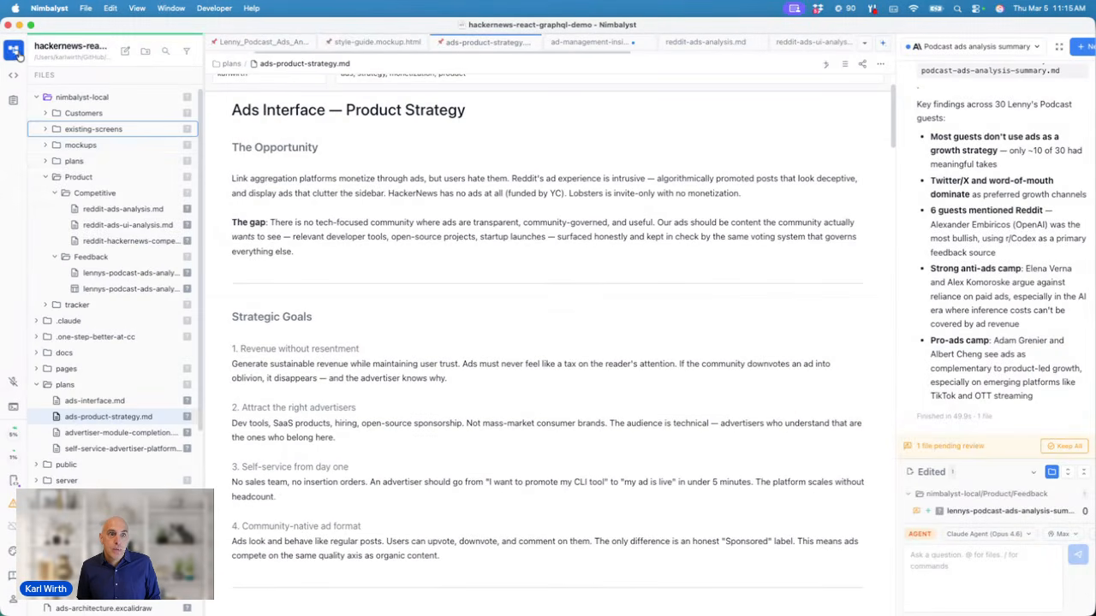
left_click(47, 177)
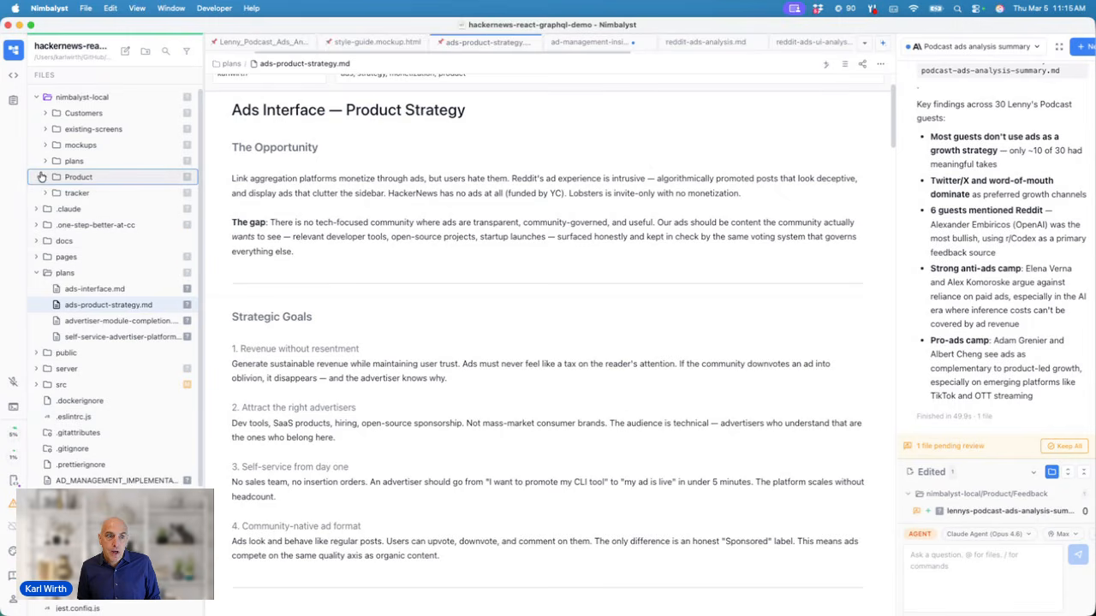
left_click(42, 177)
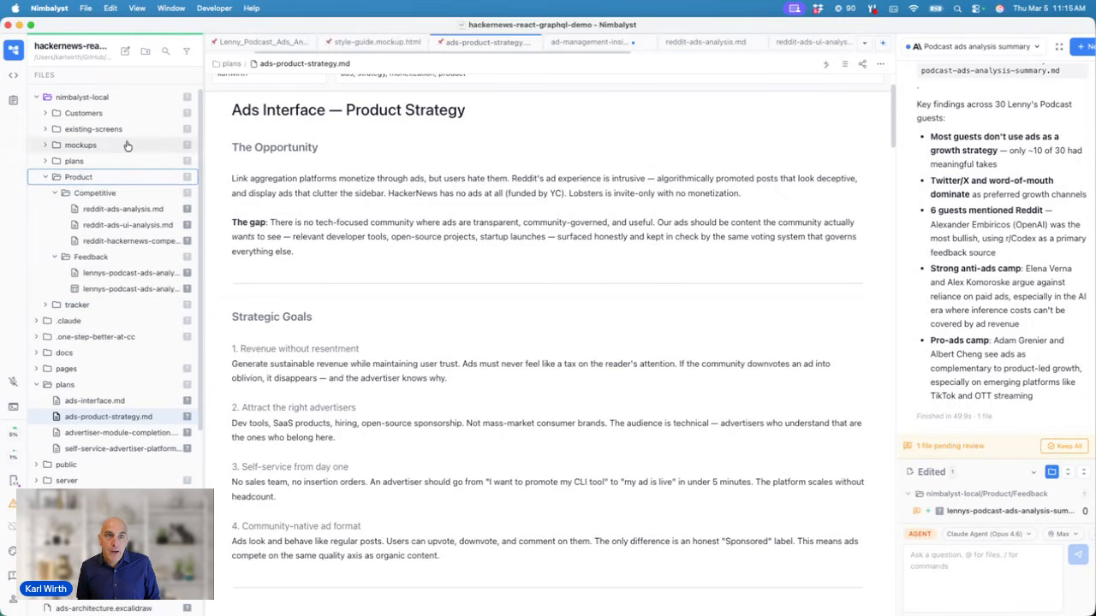
left_click(186, 52)
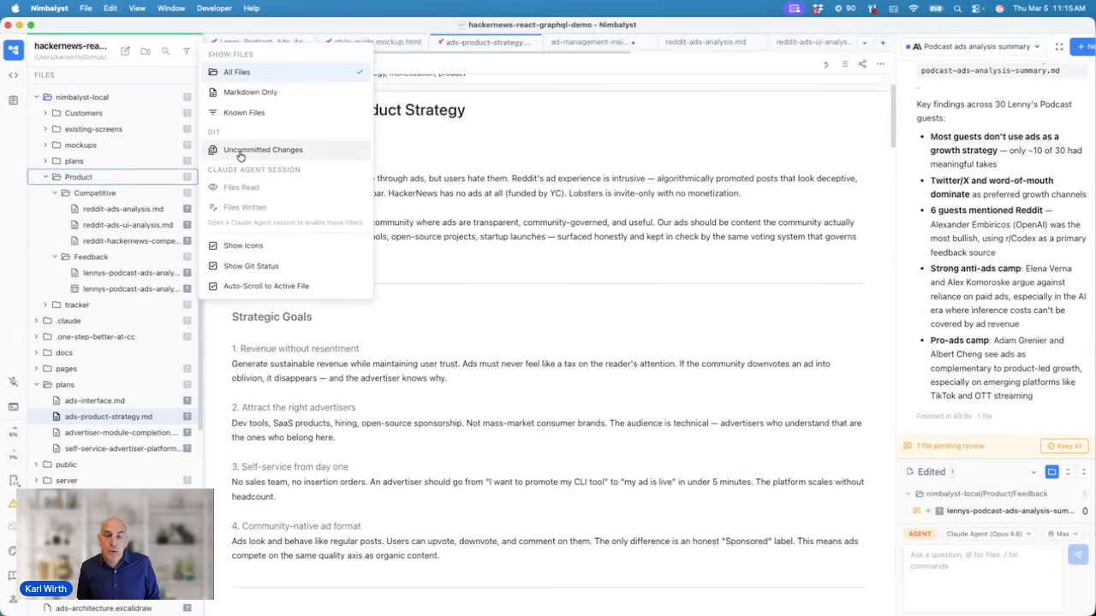
left_click(175, 76)
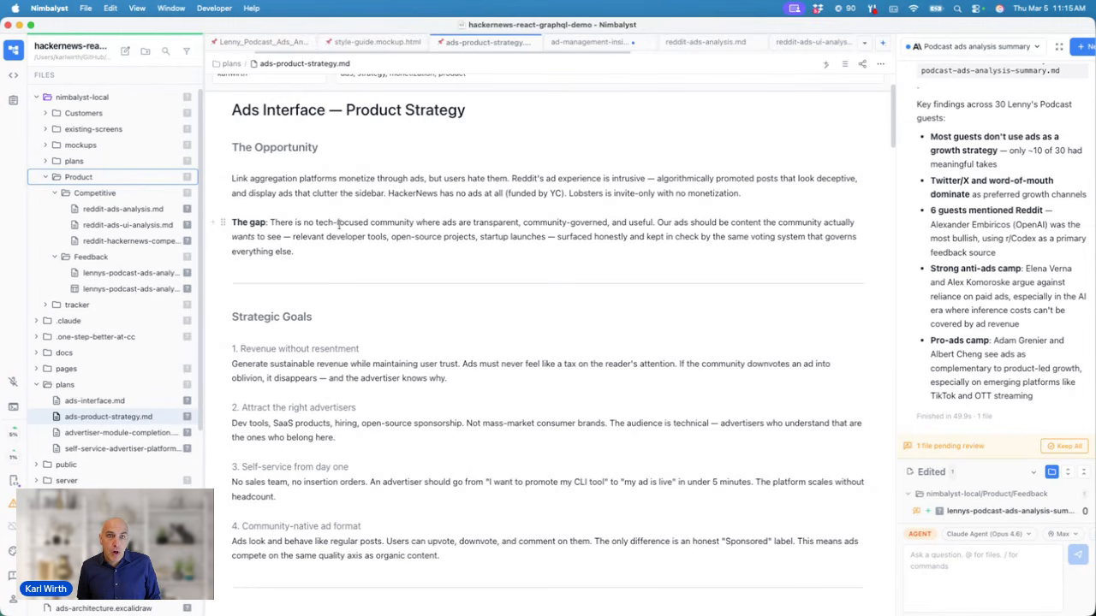
Step: Append '(key)' to the first goal heading '1. Revenue without resentment'
left_click(334, 261)
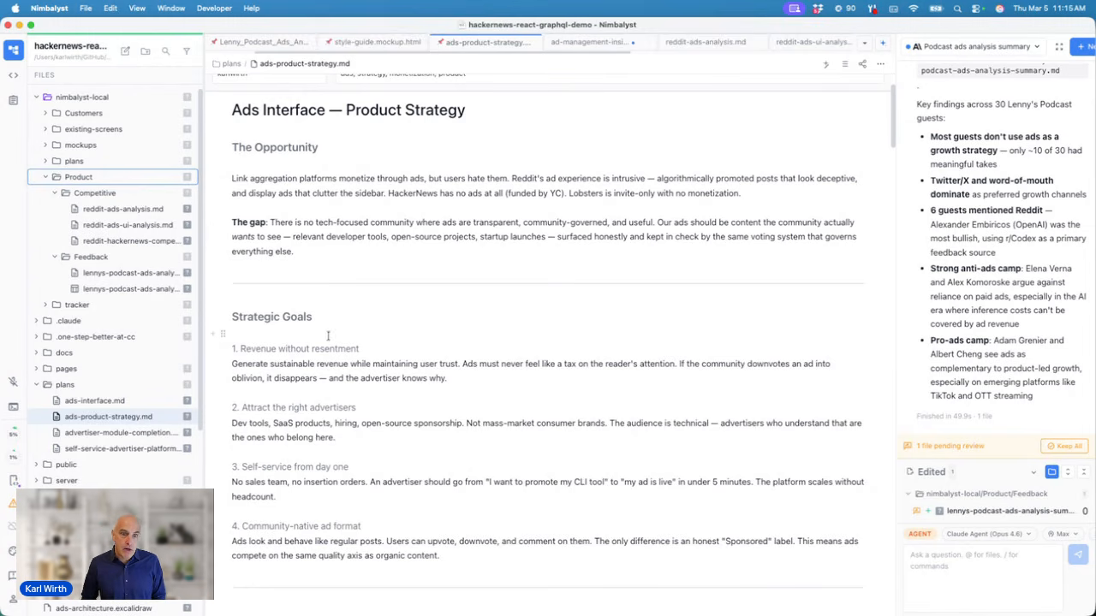
left_click(361, 349)
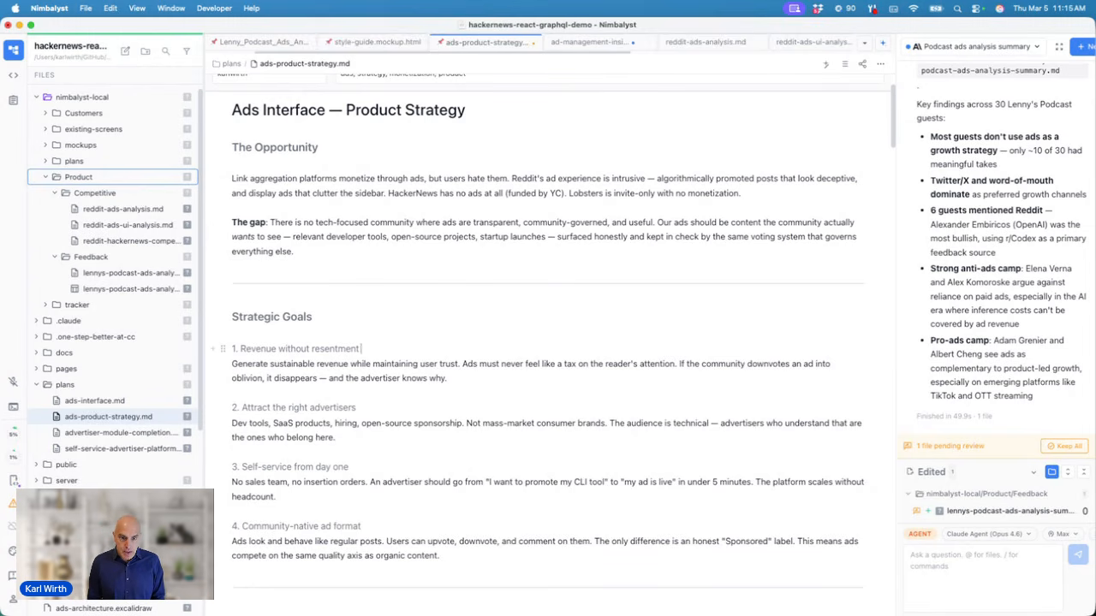
type("(key")
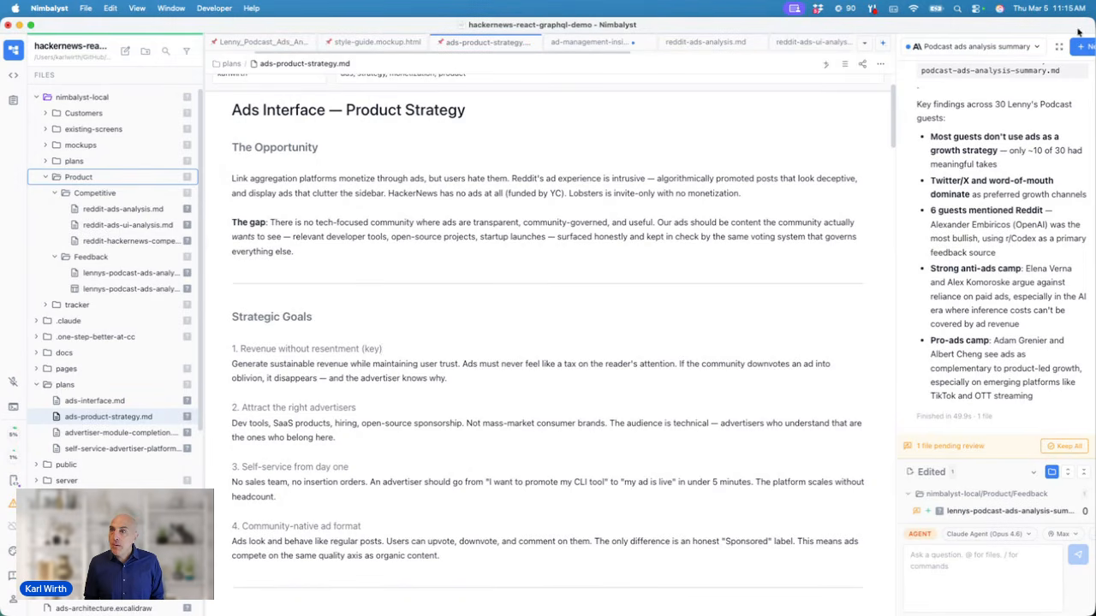
Step: Ask a new agent chat to 'Add a fifth goal and take away the 3rd', then return to the sessions list
left_click(1080, 47)
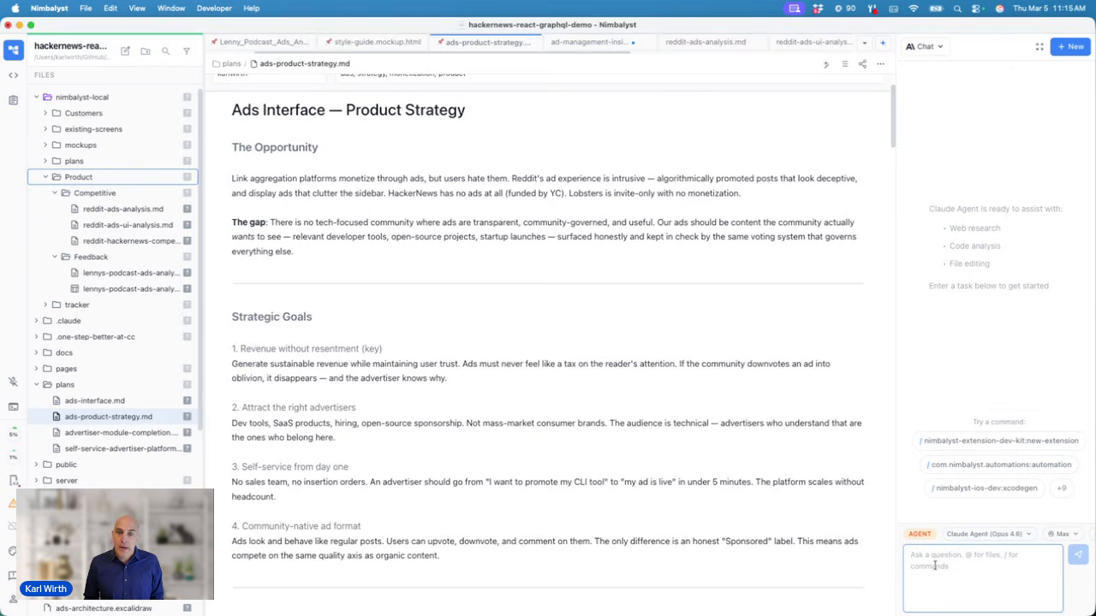
scroll(701, 495, "down", 15)
scroll(701, 495, "up", 10)
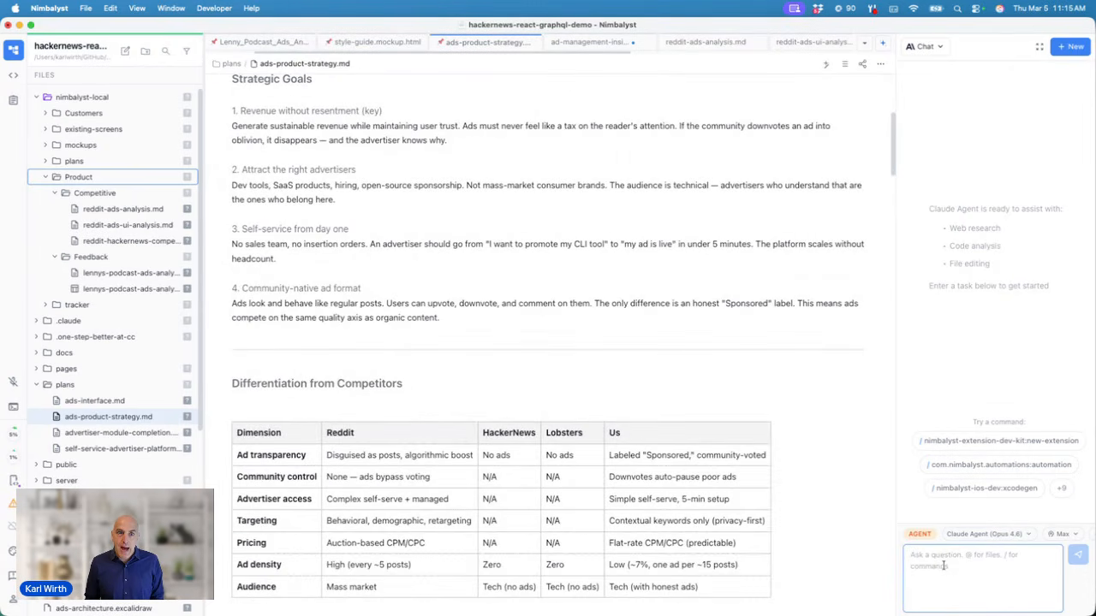
type("Add")
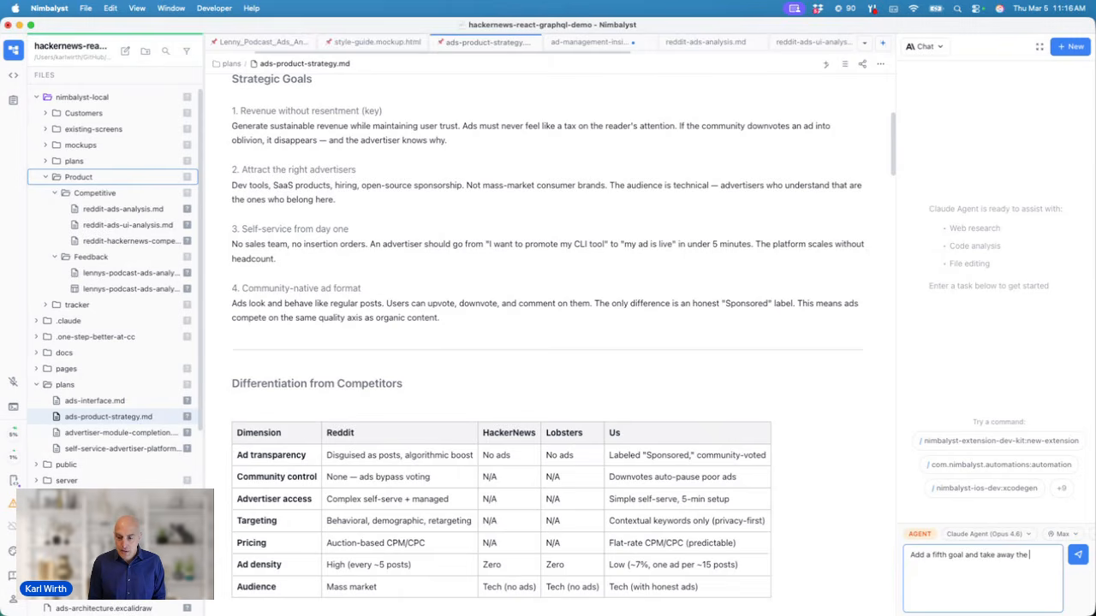
key("Return")
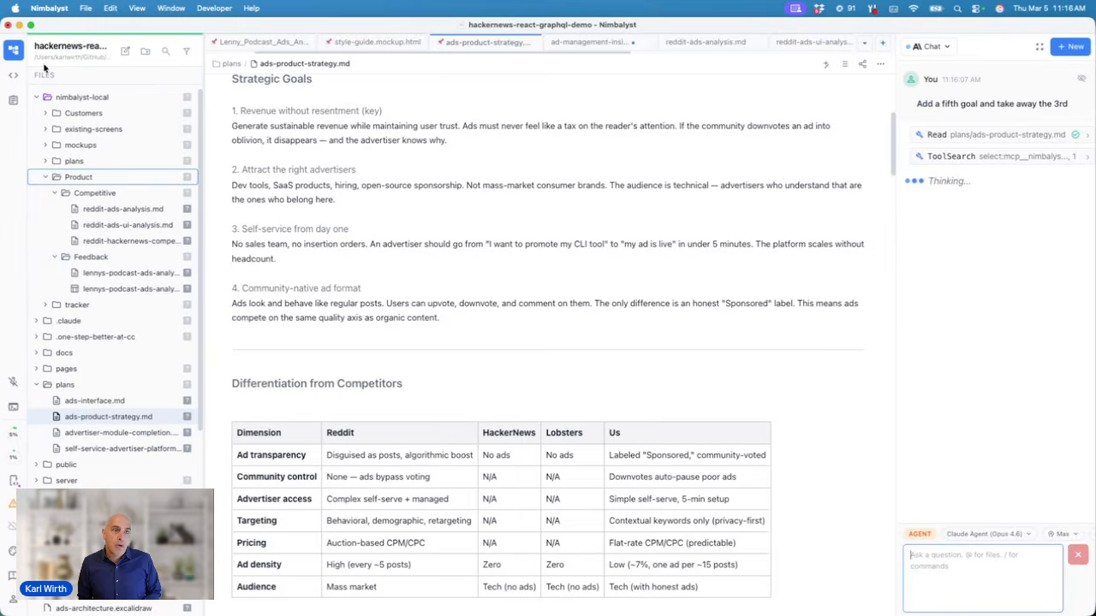
left_click(13, 74)
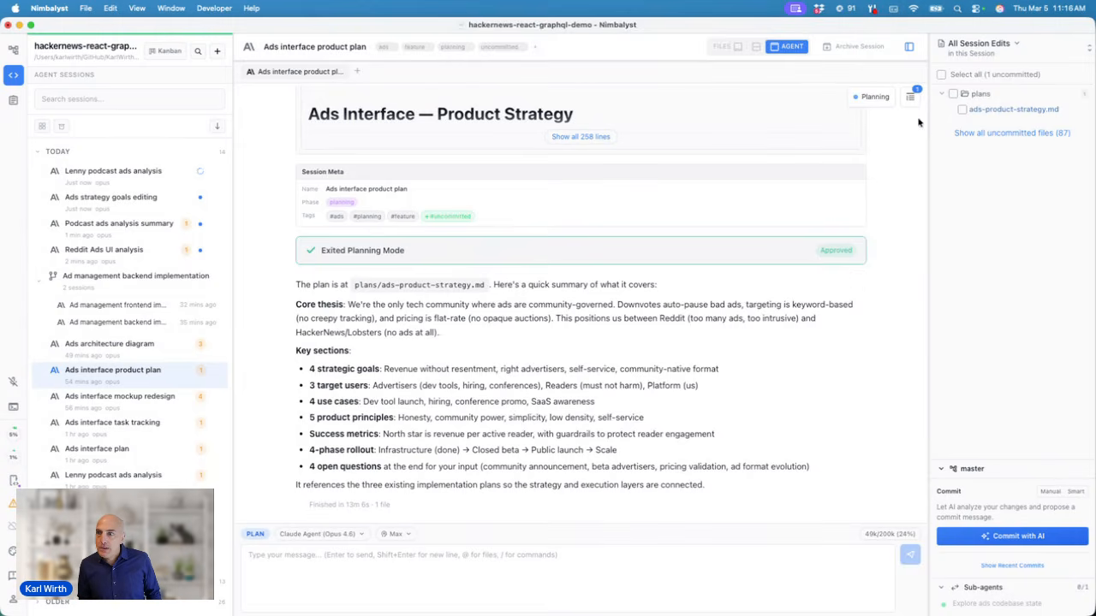
Step: Open ads-product-strategy.md from the session edits and settle on the split document/session layout
left_click(973, 110)
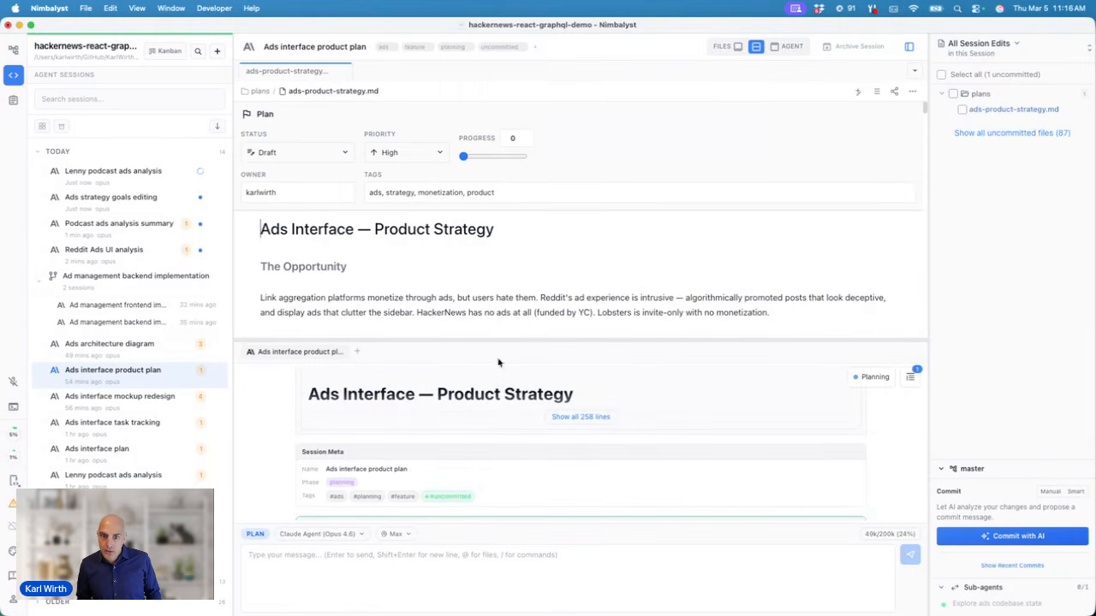
left_click(735, 48)
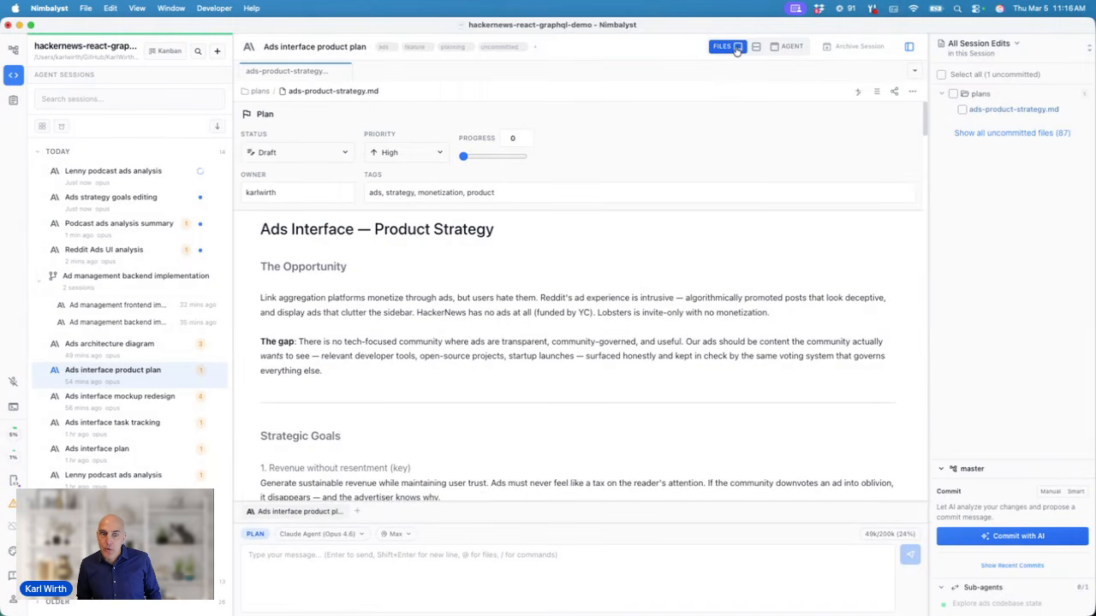
left_click(756, 47)
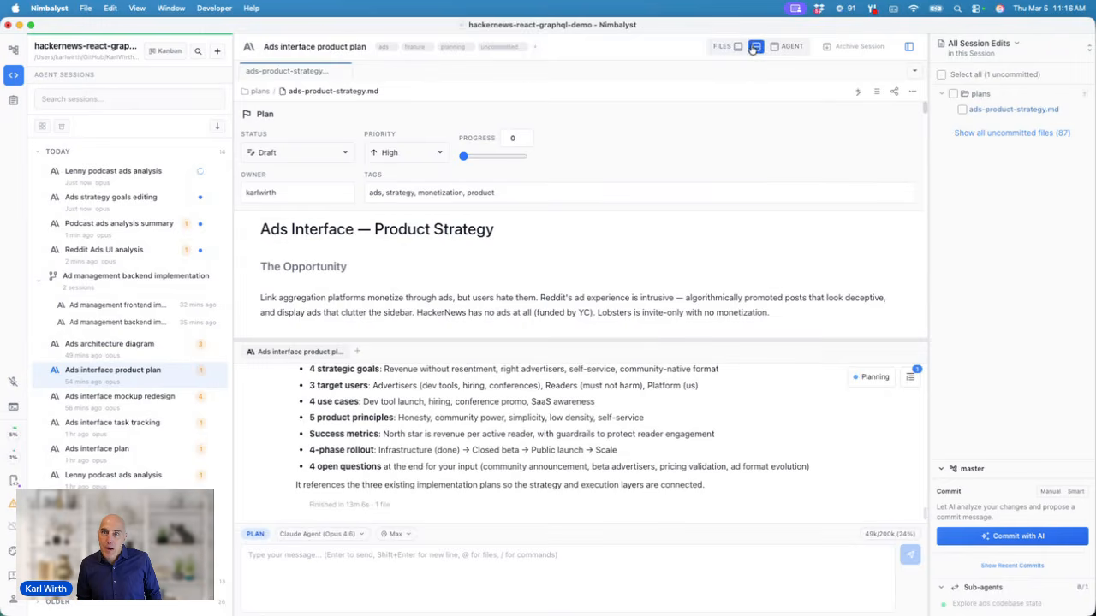
left_click(773, 48)
left_click(755, 47)
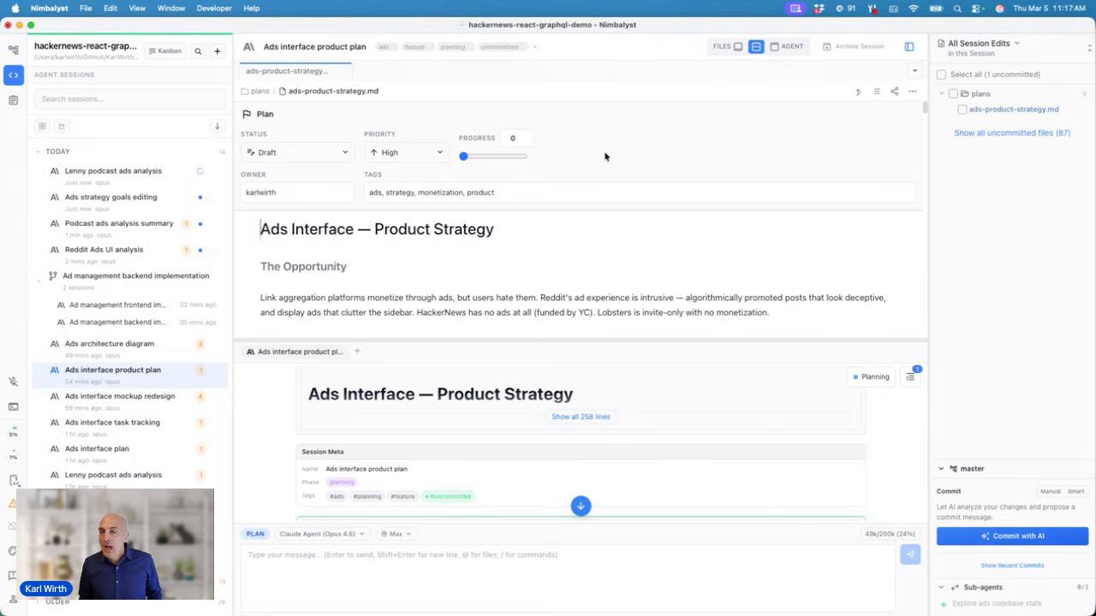
Step: Reply 'make it up' to the agent's question about the new goal
left_click(14, 50)
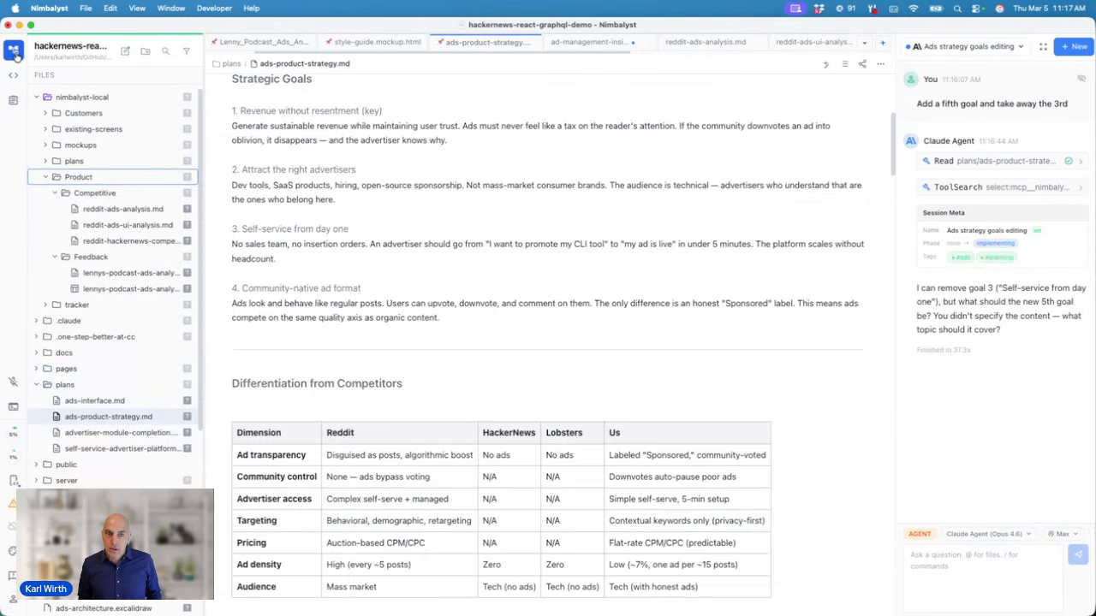
left_click(13, 75)
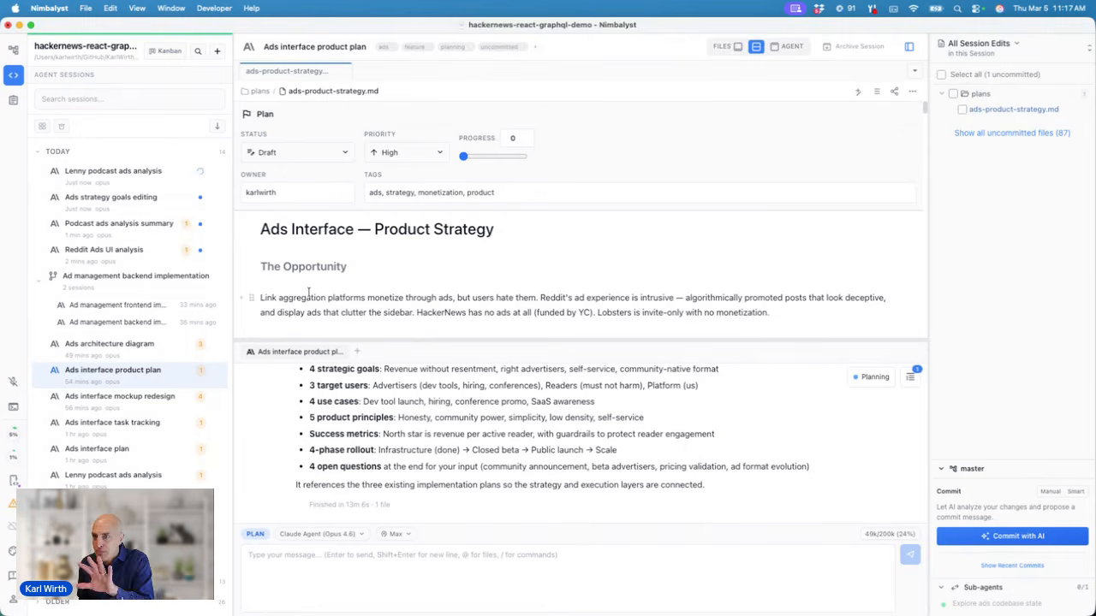
left_click(15, 51)
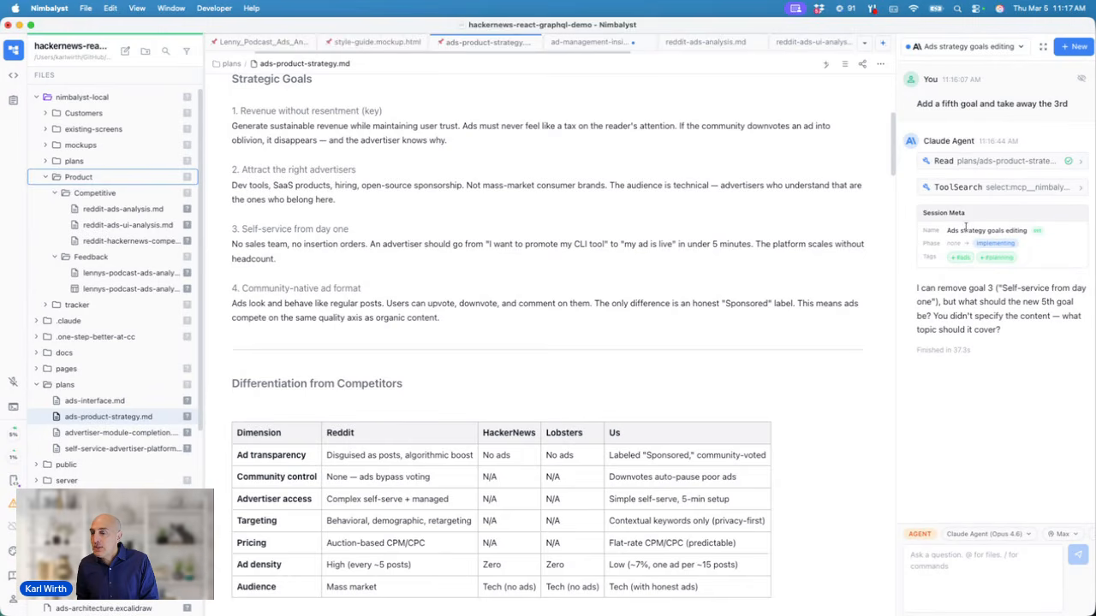
left_click(955, 576)
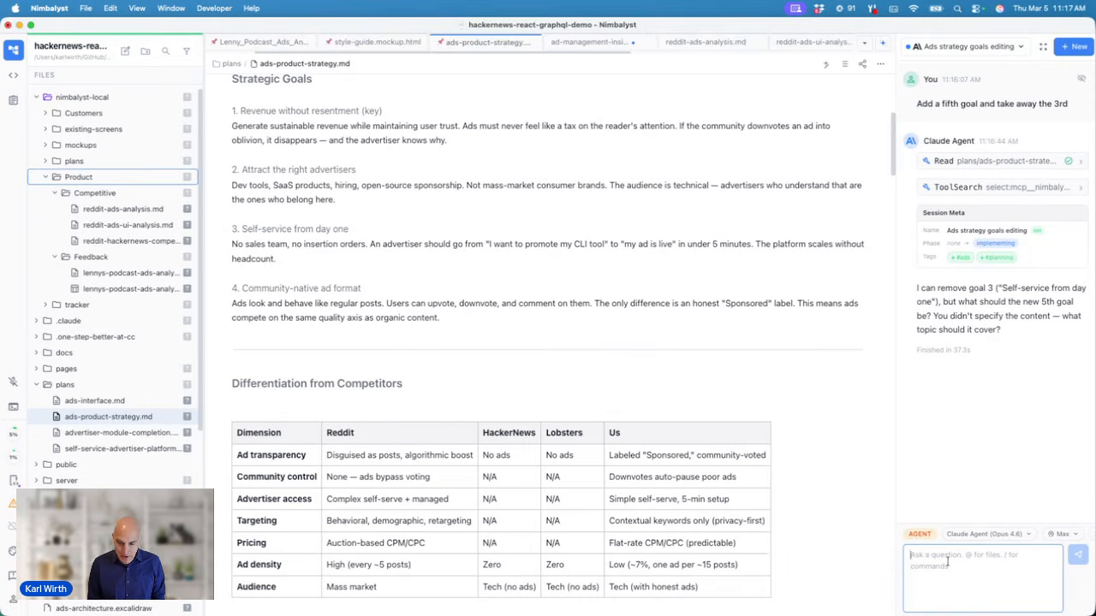
type("make it up")
key("Return")
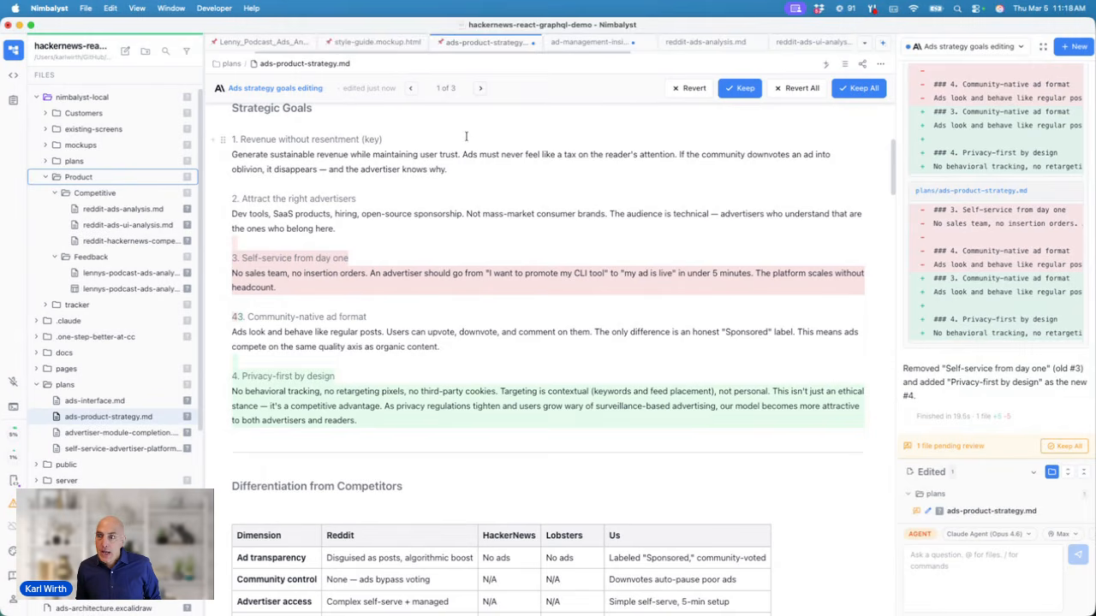
Step: Accept removing 'Self-service from day one' and adding '4. Privacy-first by design'
left_click(354, 242)
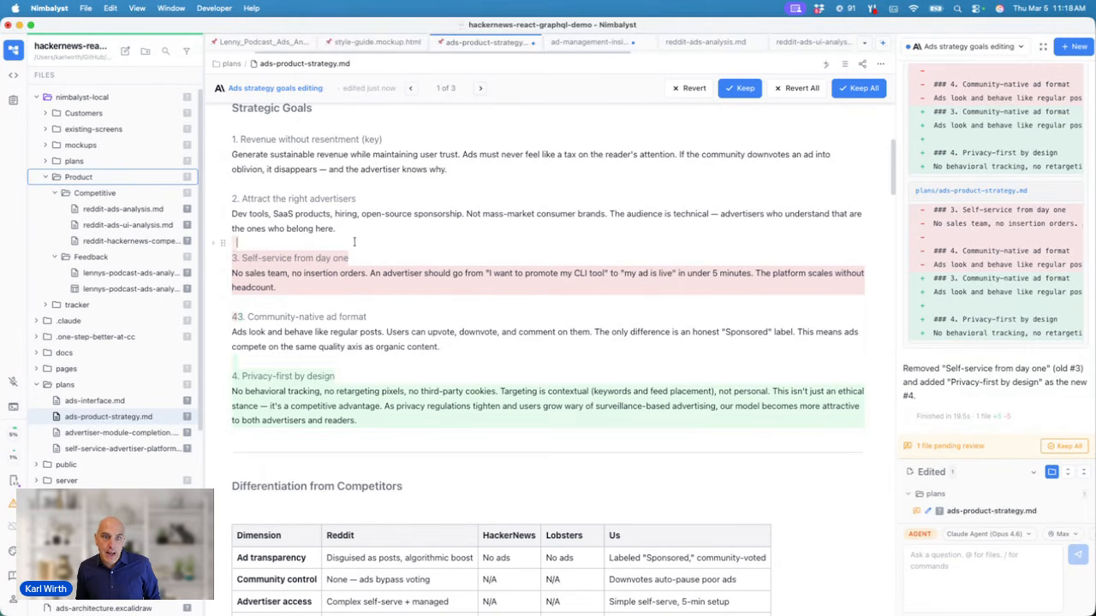
left_click(738, 89)
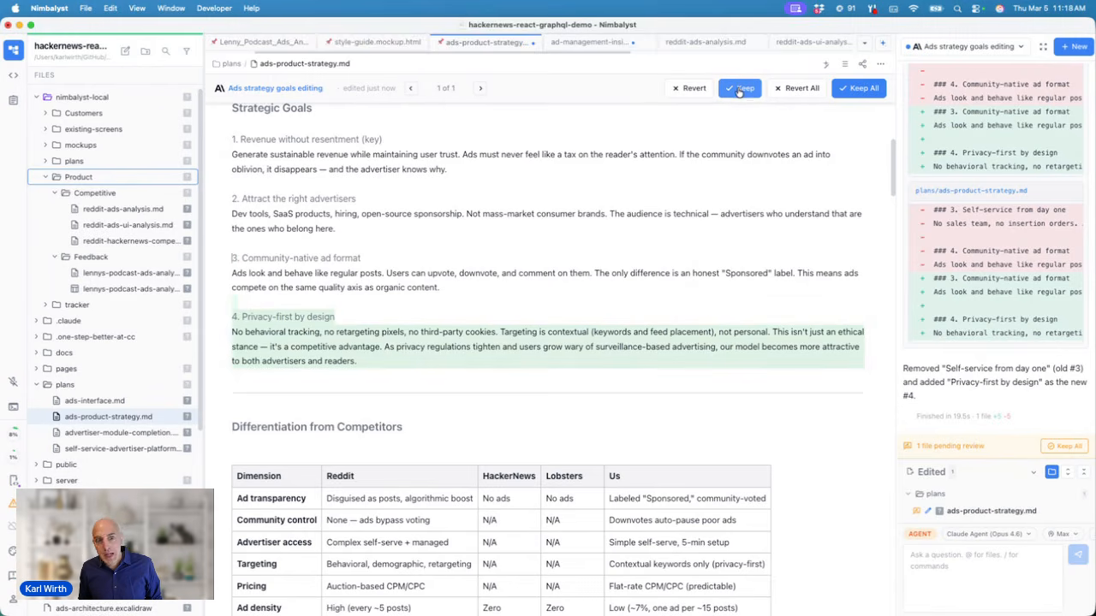
left_click(739, 89)
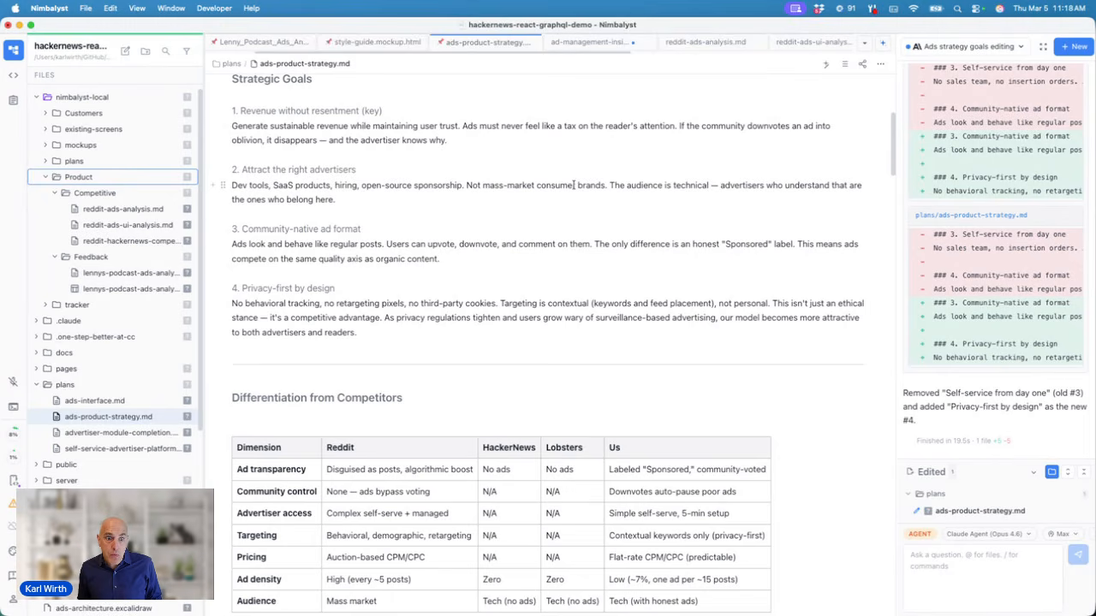
Step: Ask the agent: 'After the goals make a mermaid showing this feature'
left_click(959, 572)
type("After the goals make a merm")
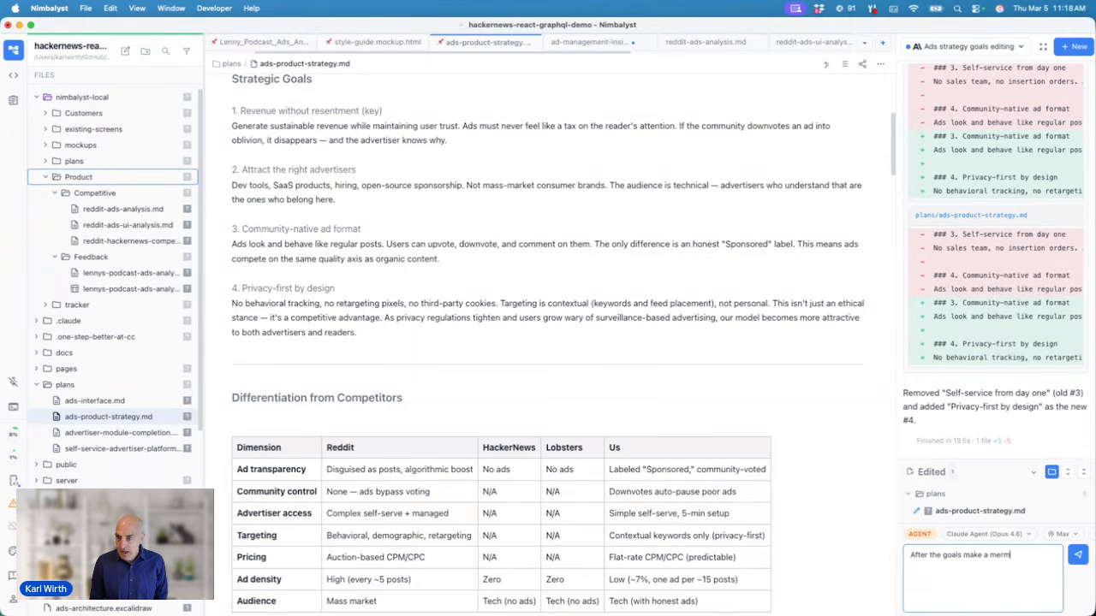
type("aid showing this")
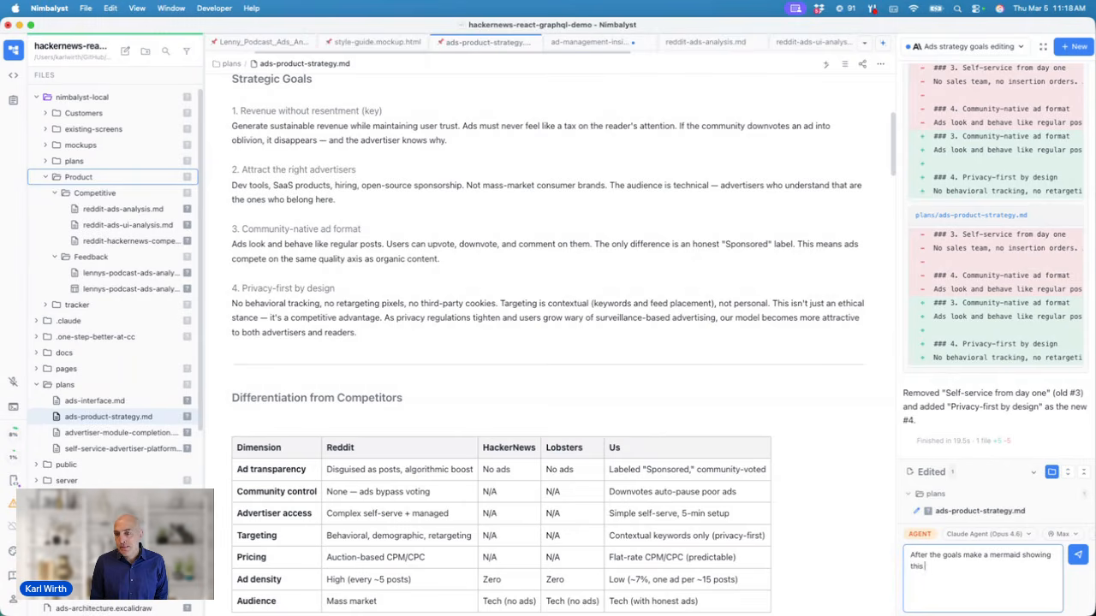
type(" feature")
key("Return")
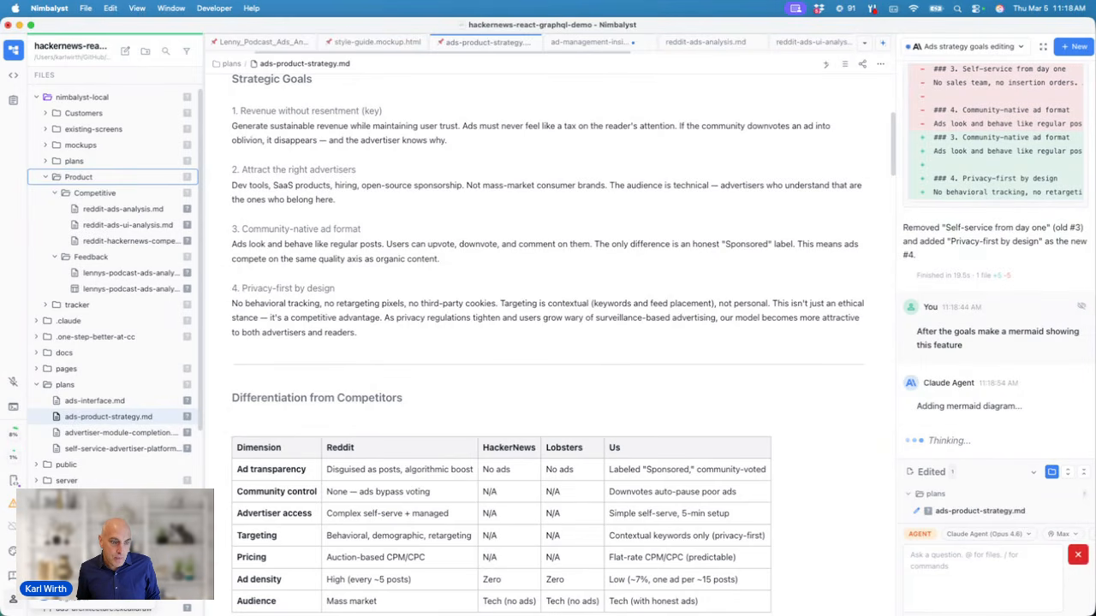
Step: Review the Account & Sync settings, then go back to the file editor
left_click(13, 600)
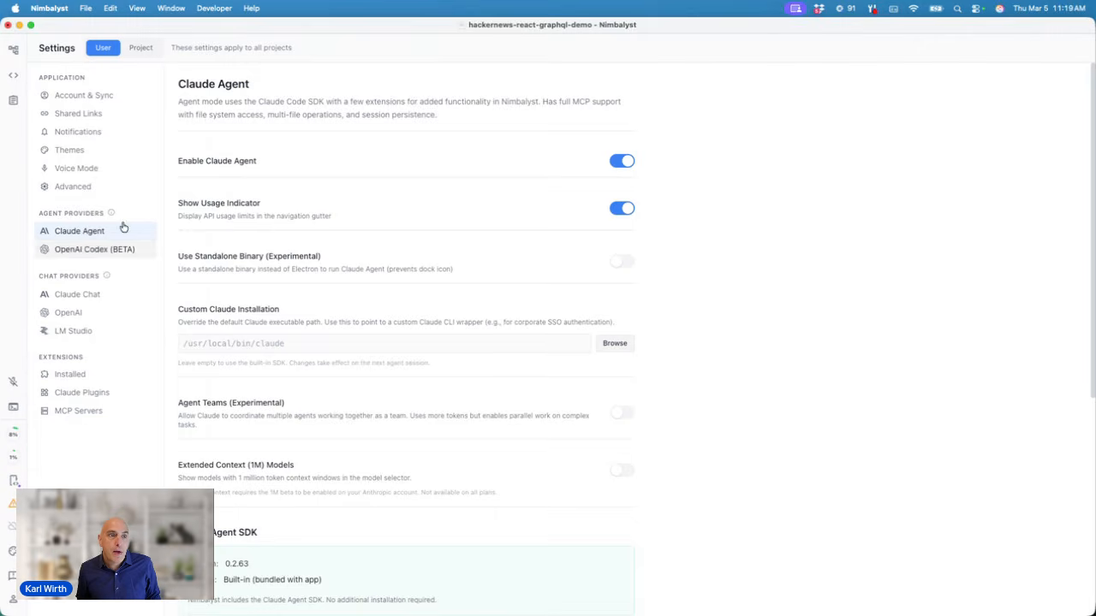
left_click(77, 100)
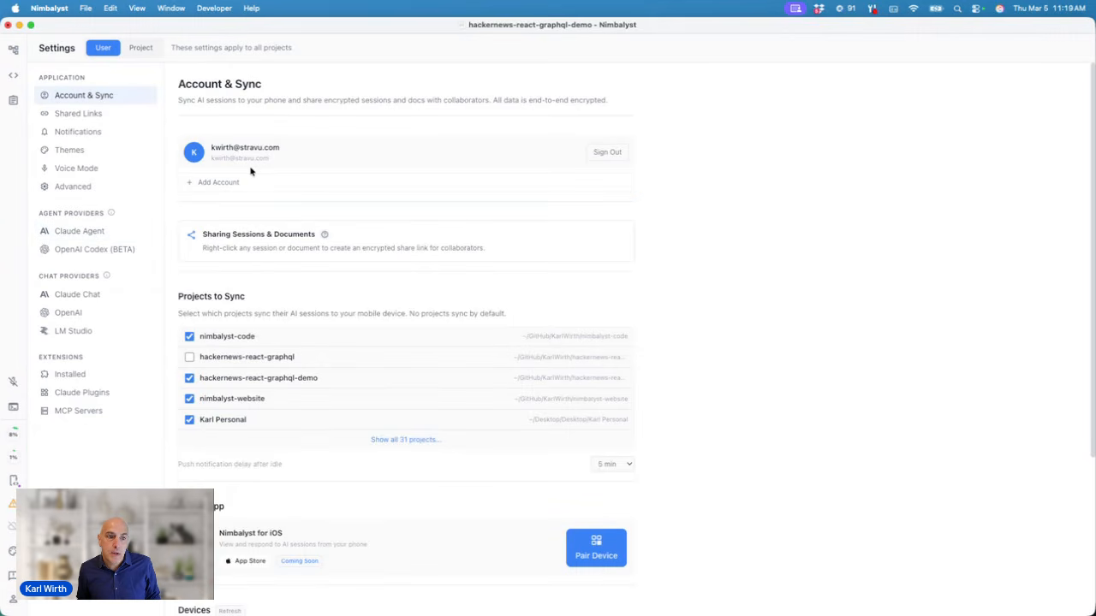
left_click(13, 49)
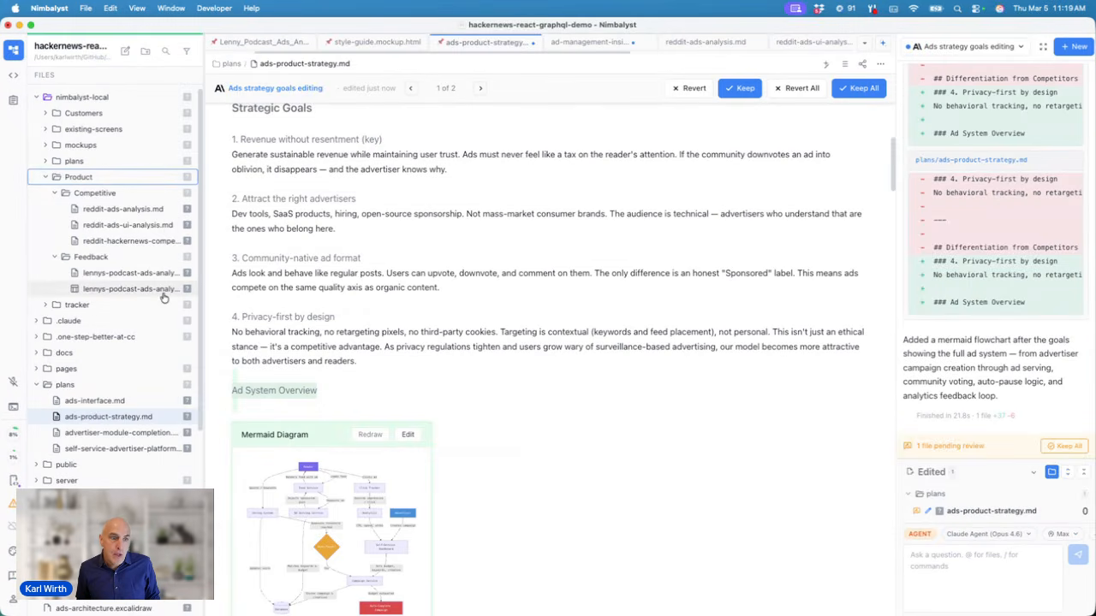
Step: Copy a share link for ads-product-strategy.md that expires after 30 days
right_click(137, 419)
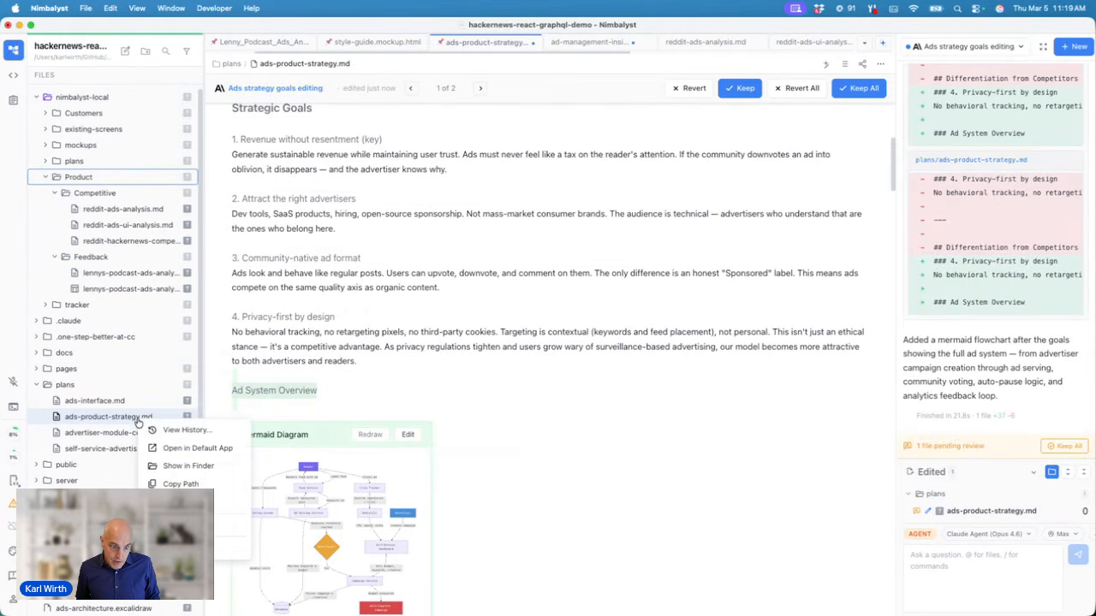
left_click(189, 502)
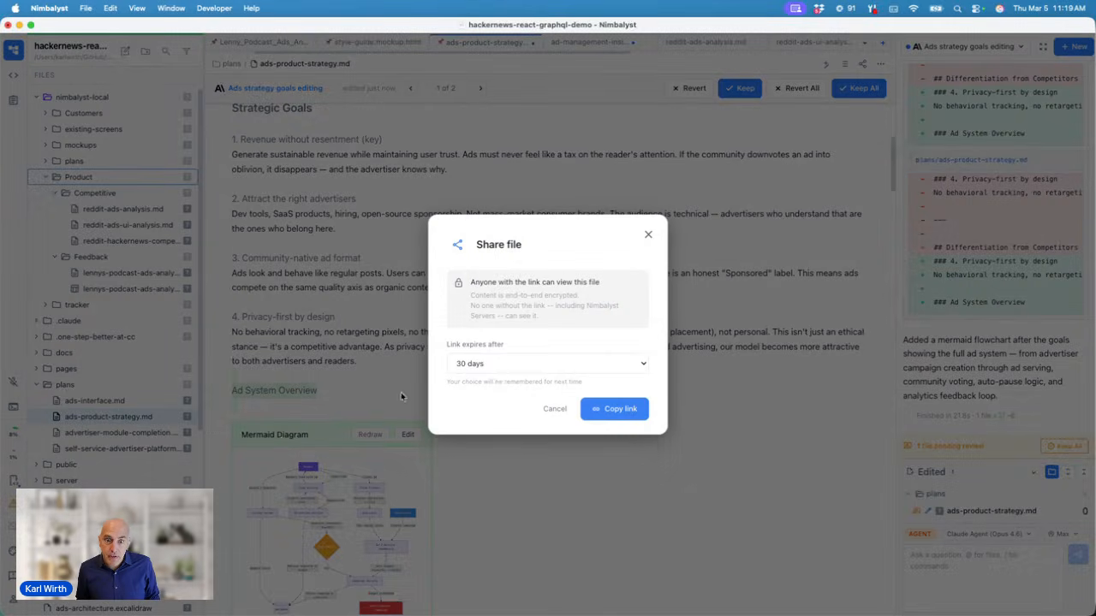
left_click(505, 368)
left_click(505, 365)
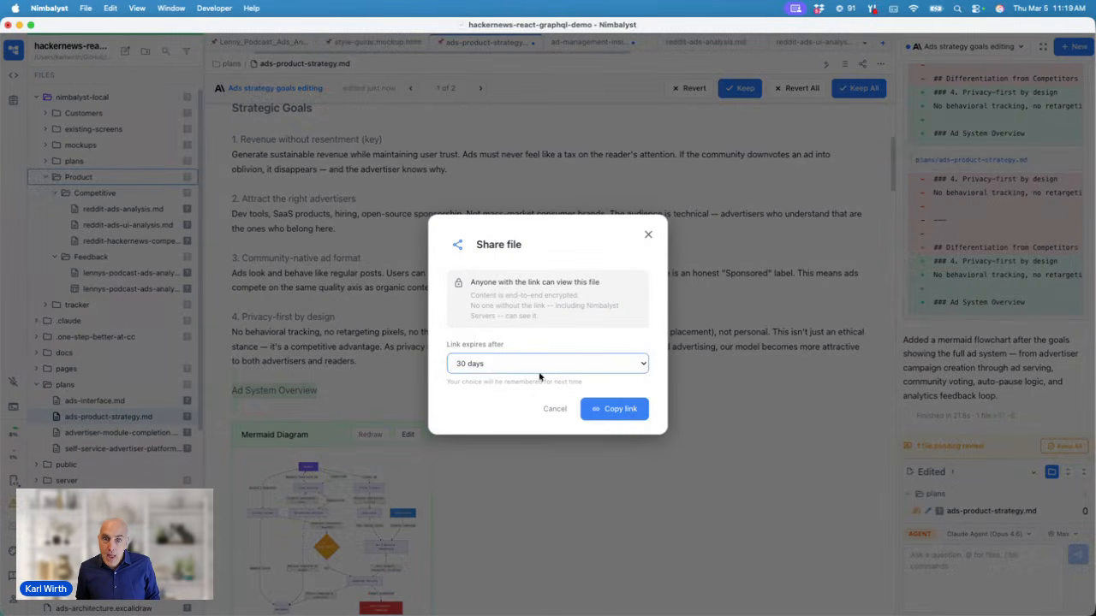
left_click(612, 410)
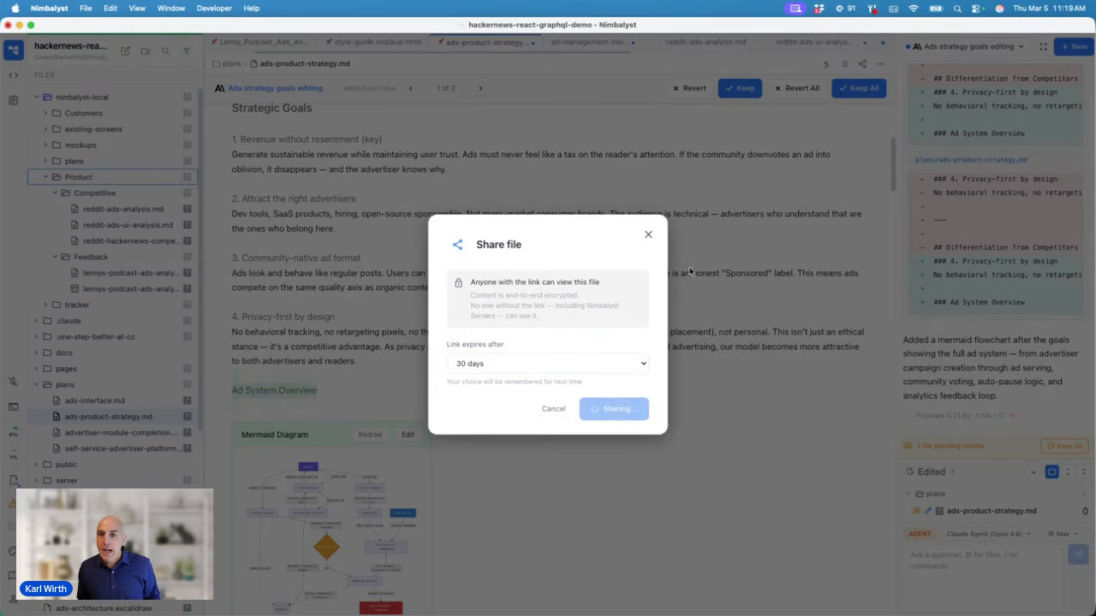
left_click(649, 242)
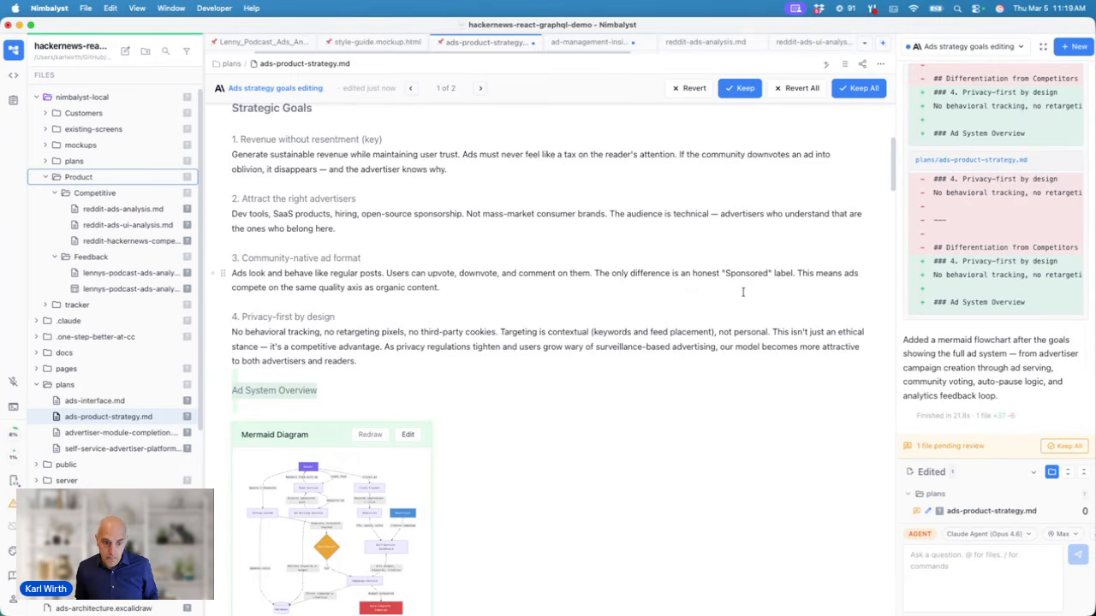
Step: Accept all of the agent's pending edits adding the Ad System Overview flowchart
scroll(556, 342, "down", 3)
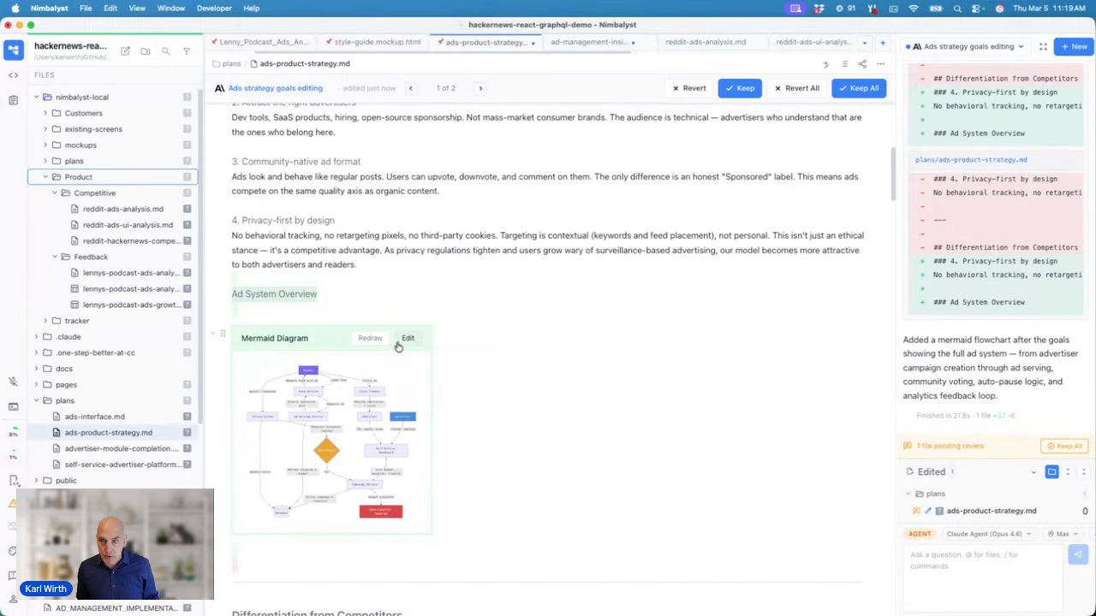
left_click(865, 88)
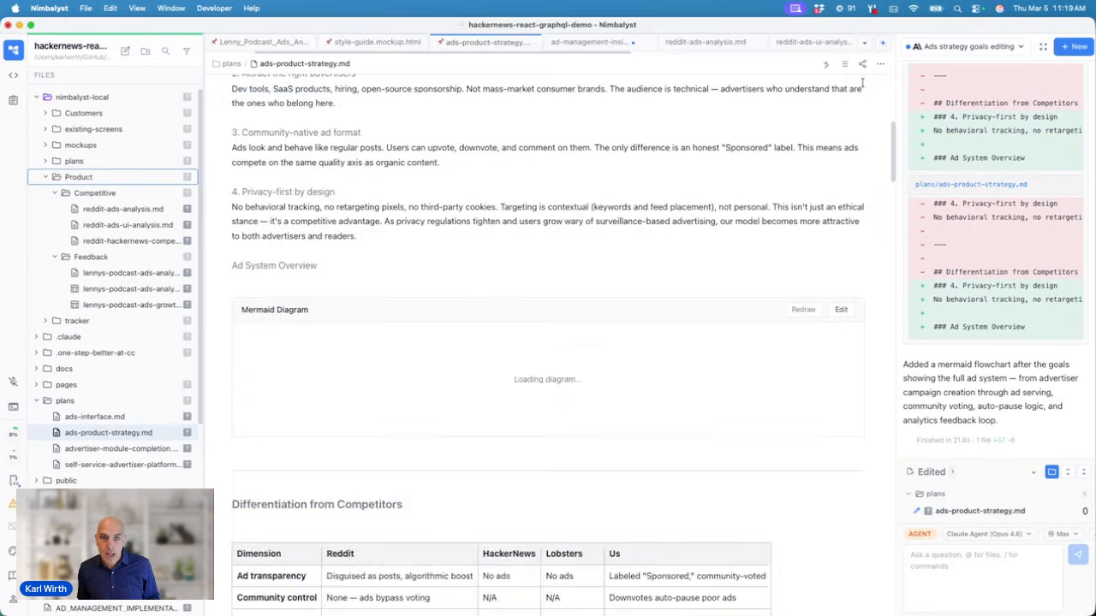
scroll(689, 244, "down", 5)
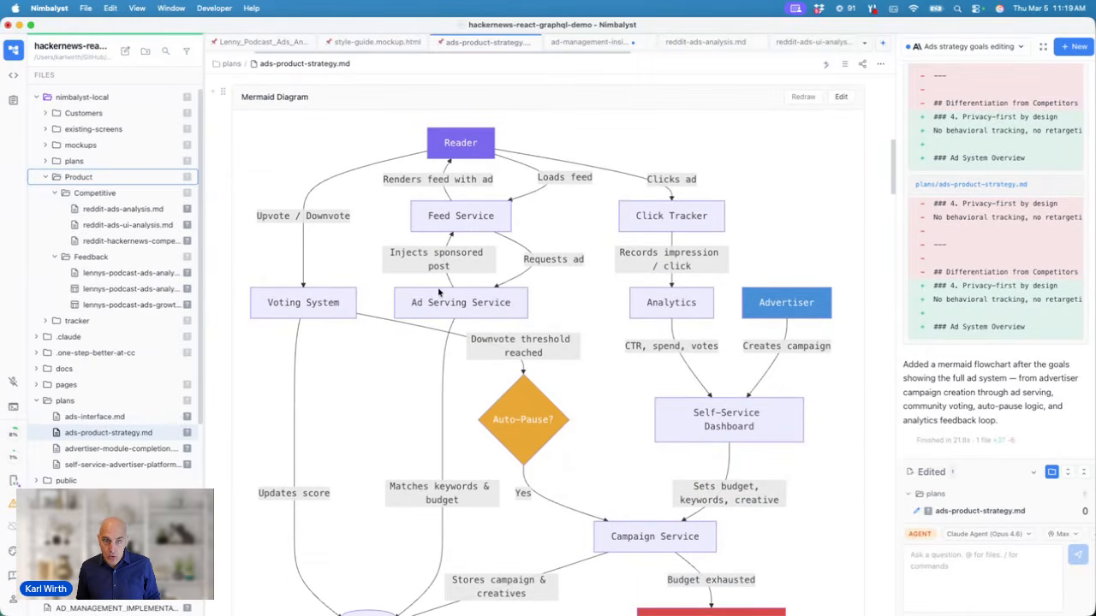
scroll(661, 423, "up", 2)
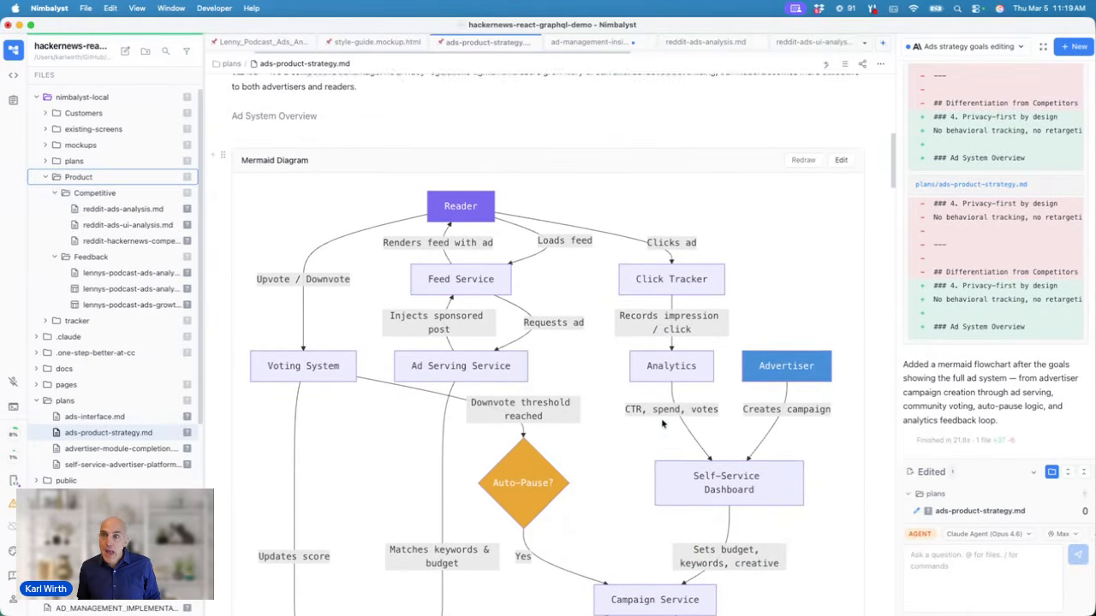
Step: Inspect the flowchart's mermaid source, then return to the rendered diagram
left_click(841, 163)
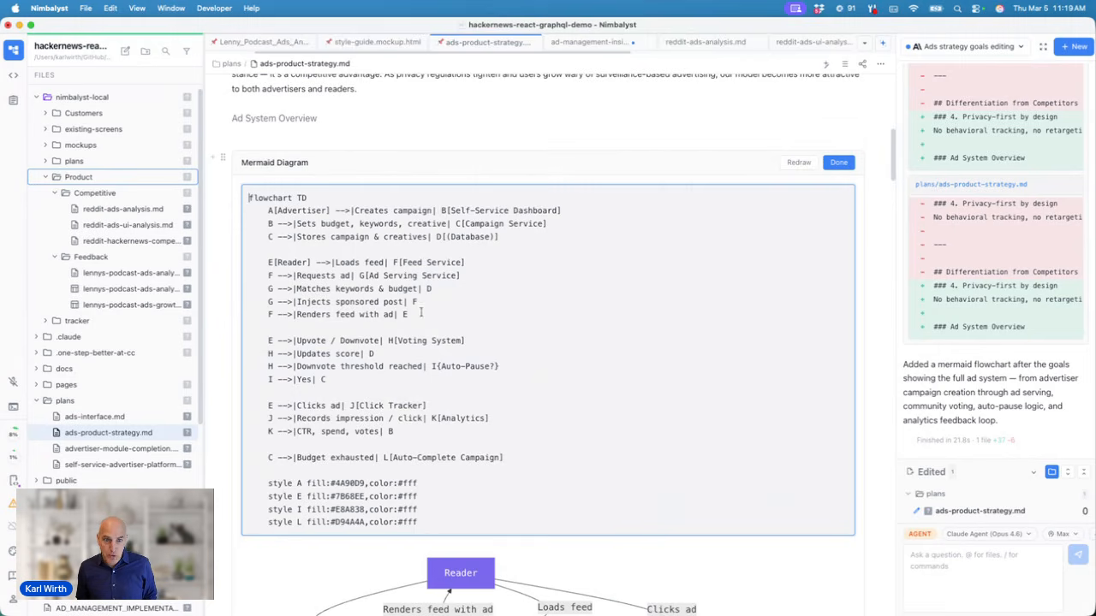
left_click(837, 163)
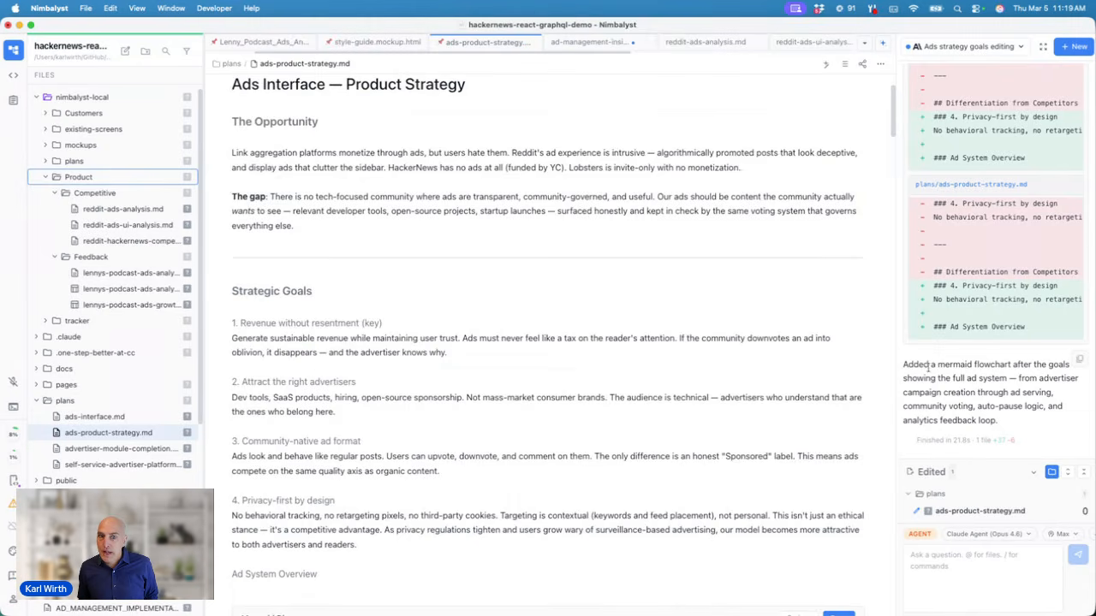
scroll(748, 403, "down", 3)
scroll(748, 403, "up", 1)
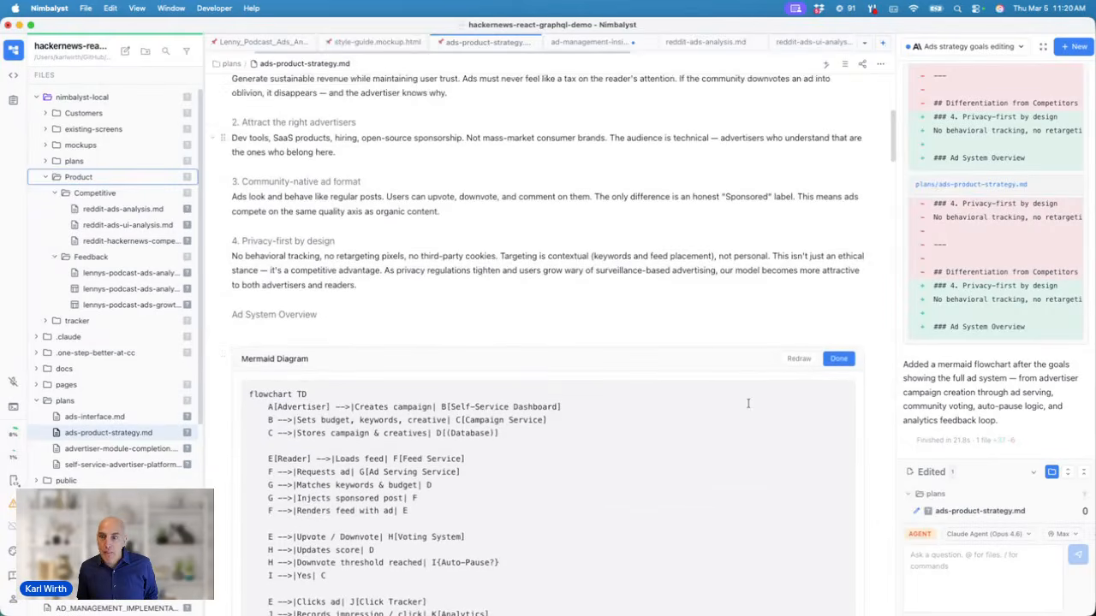
scroll(748, 403, "down", 1)
scroll(747, 403, "down", 5)
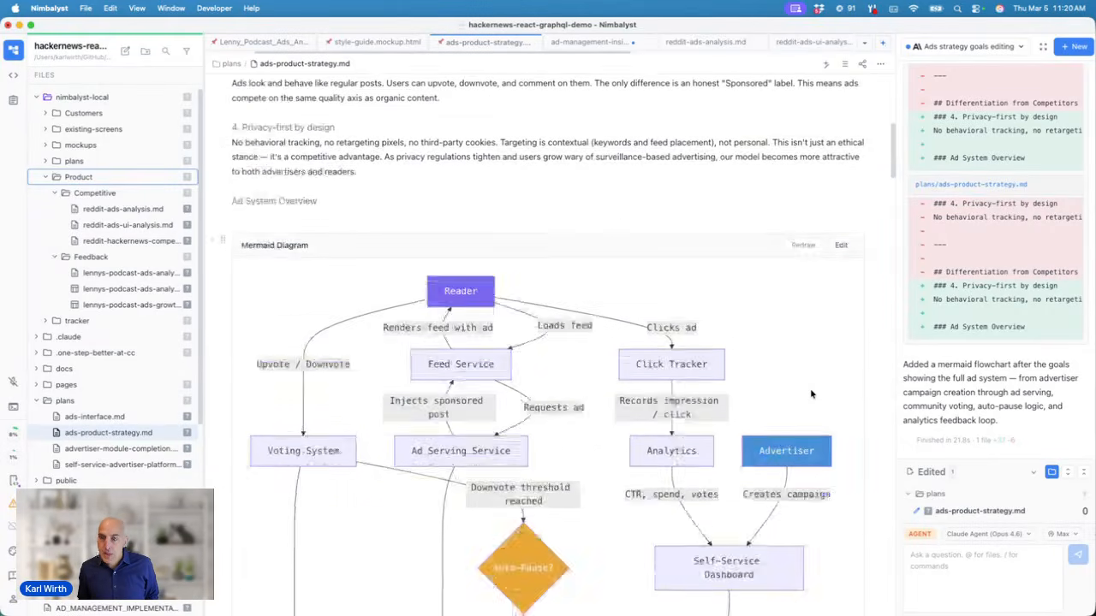
left_click(934, 558)
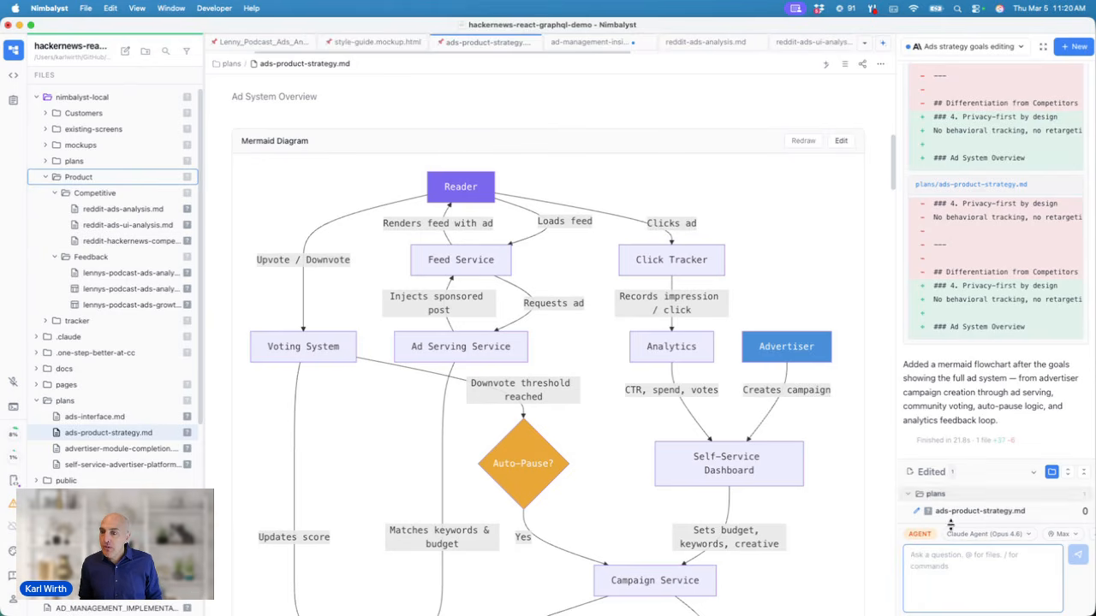
Step: Send a /mockup request for the advertiser's campaign creation, targeting and budgeting pages
type("/m")
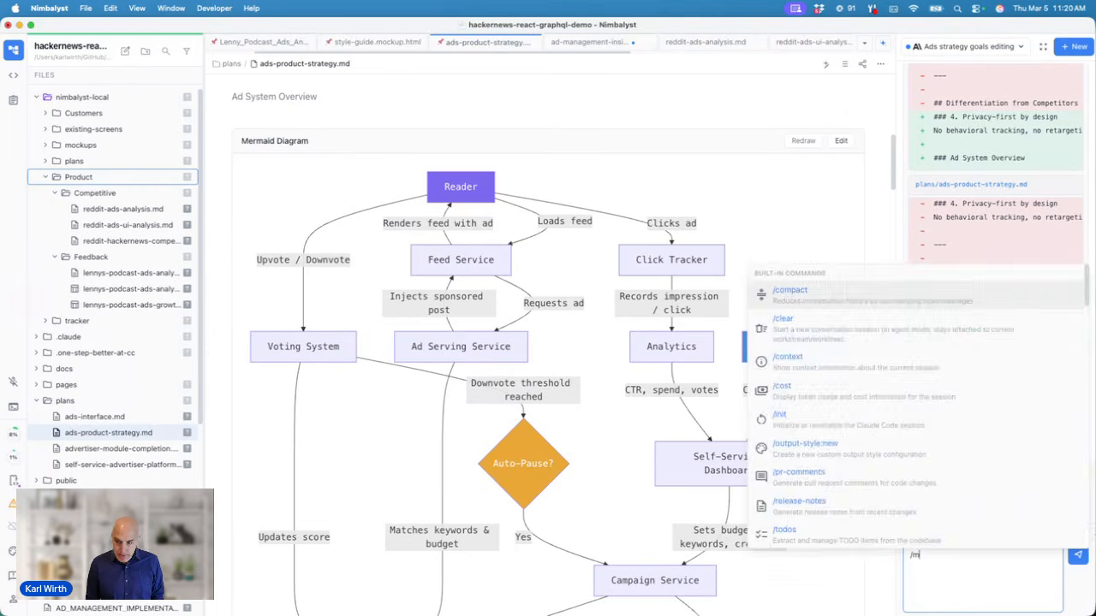
type("ockup")
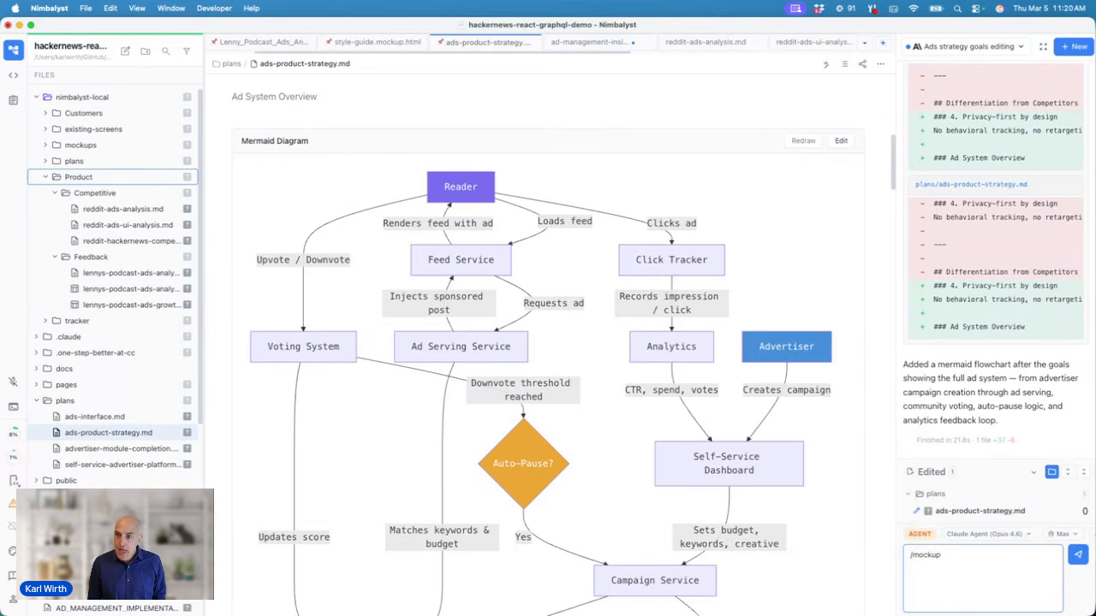
type(" mockup")
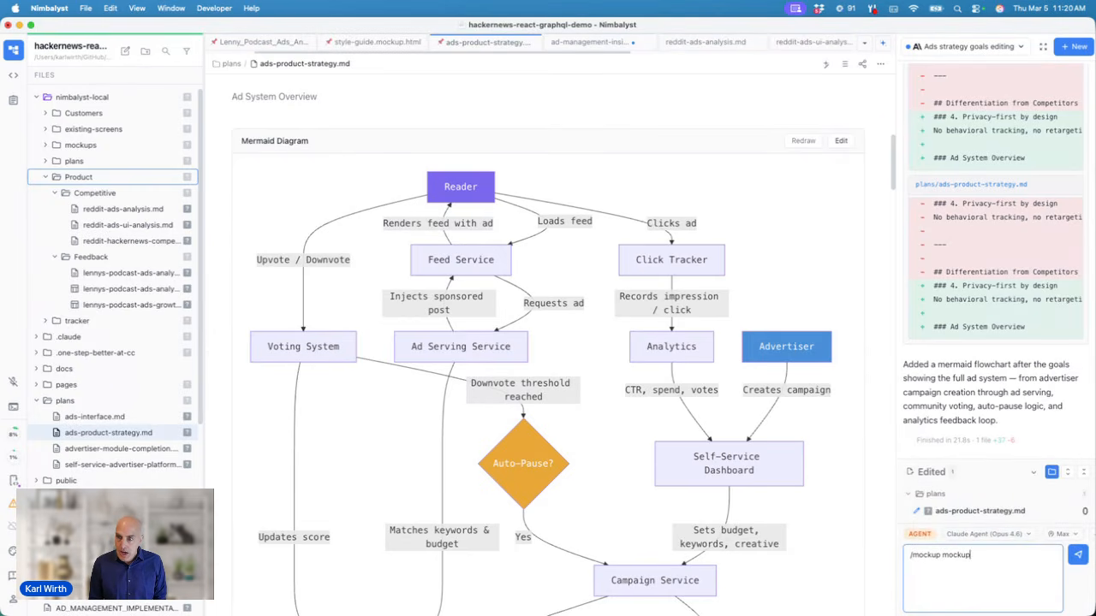
type(" the")
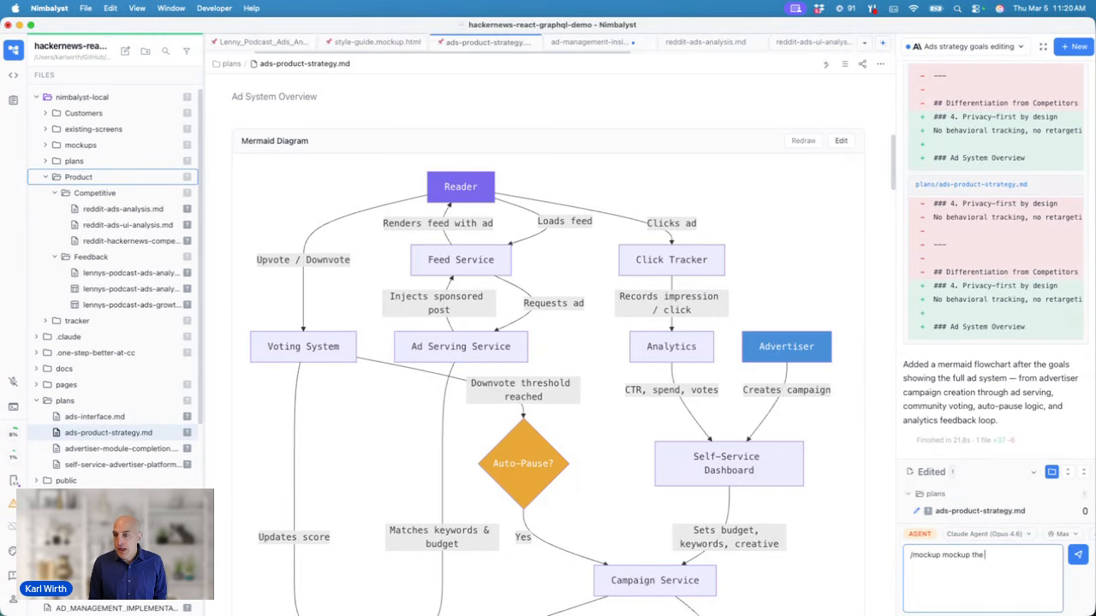
type(" main pages for this")
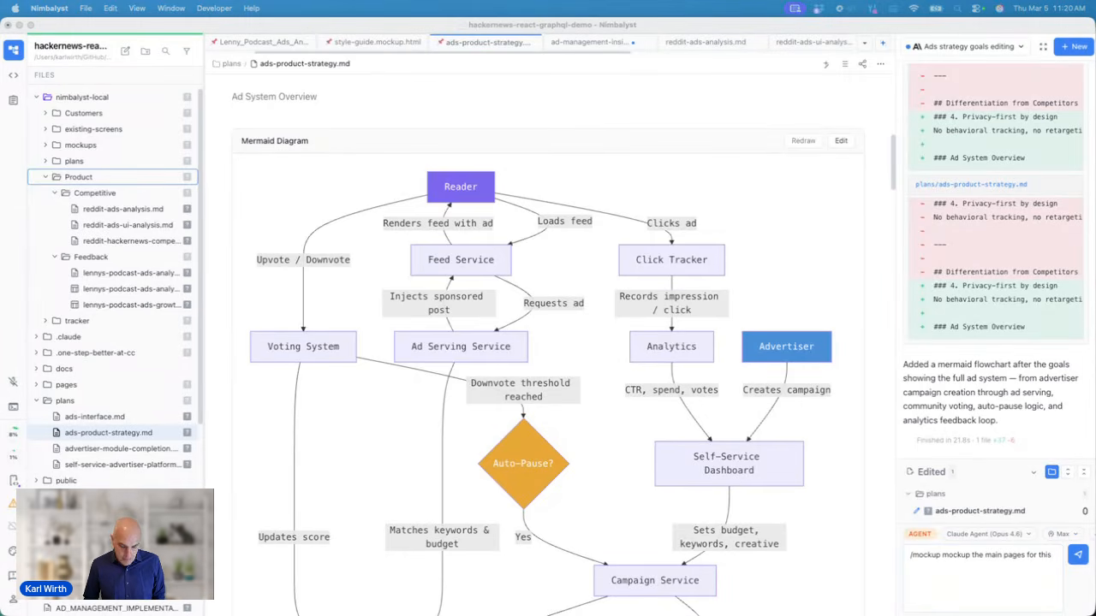
left_click(1041, 599)
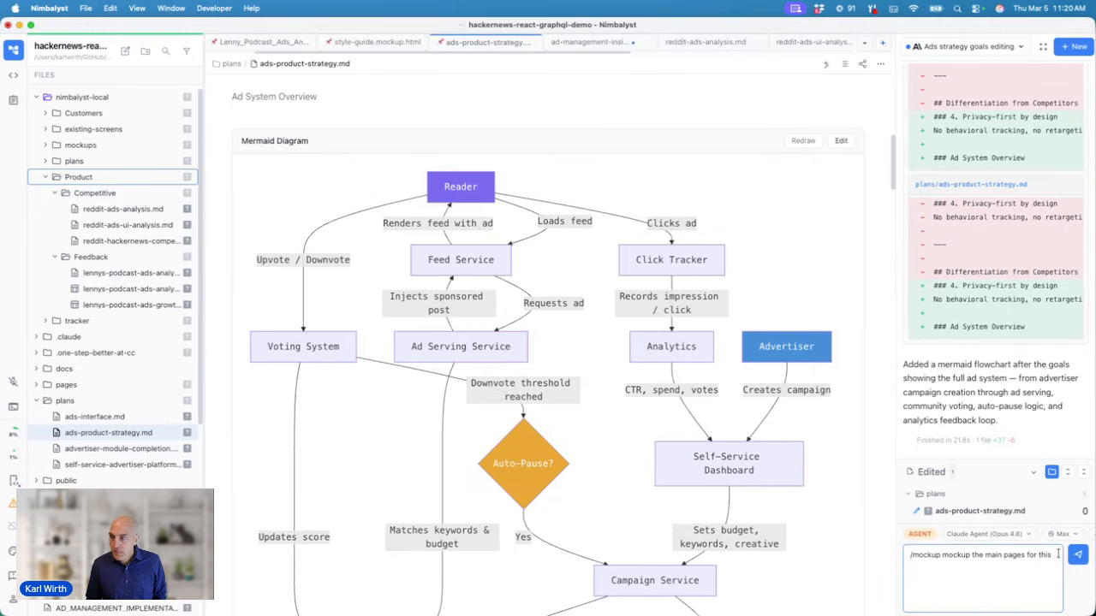
left_click_drag(1055, 557, 898, 558)
type("/mockup the main UI for advertisers to create a new campaign and target it well and specify amount to spend ...")
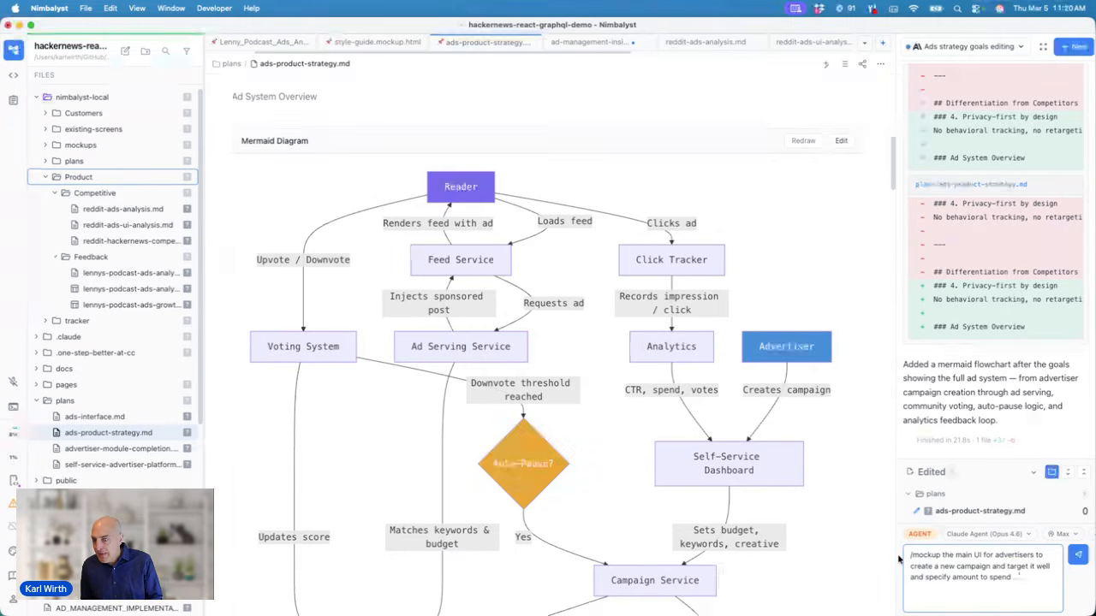
key("Return")
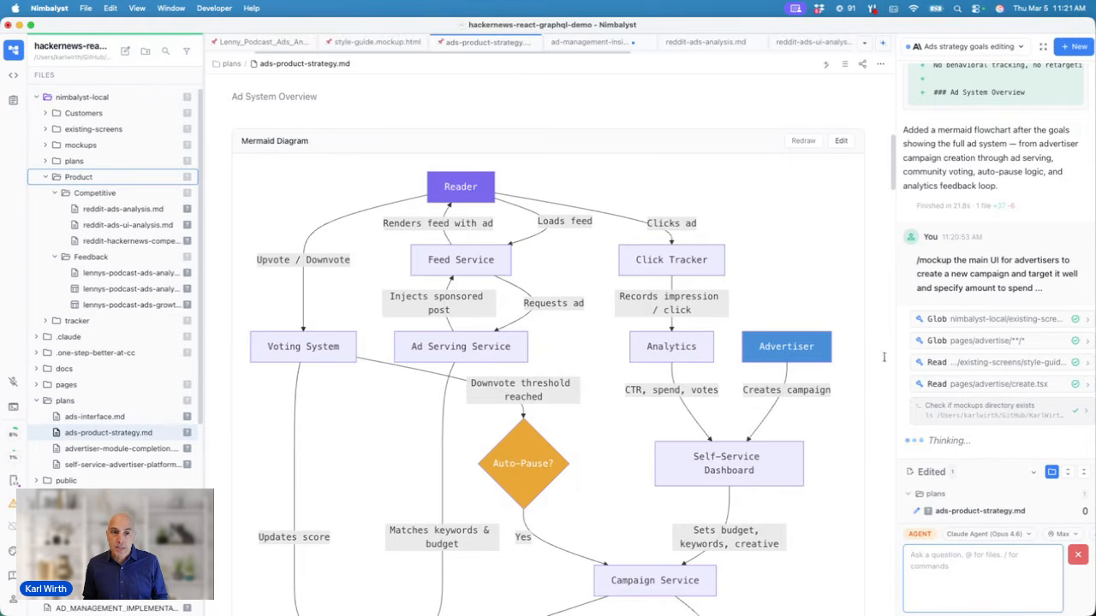
Step: Open .claude/commands/mockup.md from the file tree
scroll(110, 479, "down", 3)
scroll(102, 445, "up", 3)
left_click(37, 337)
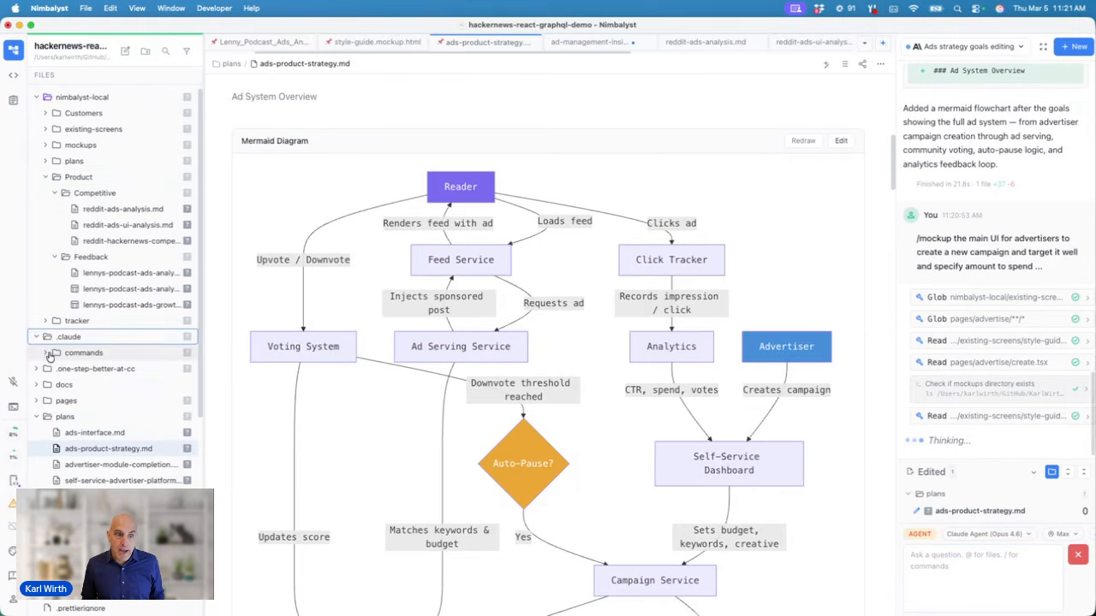
left_click(53, 353)
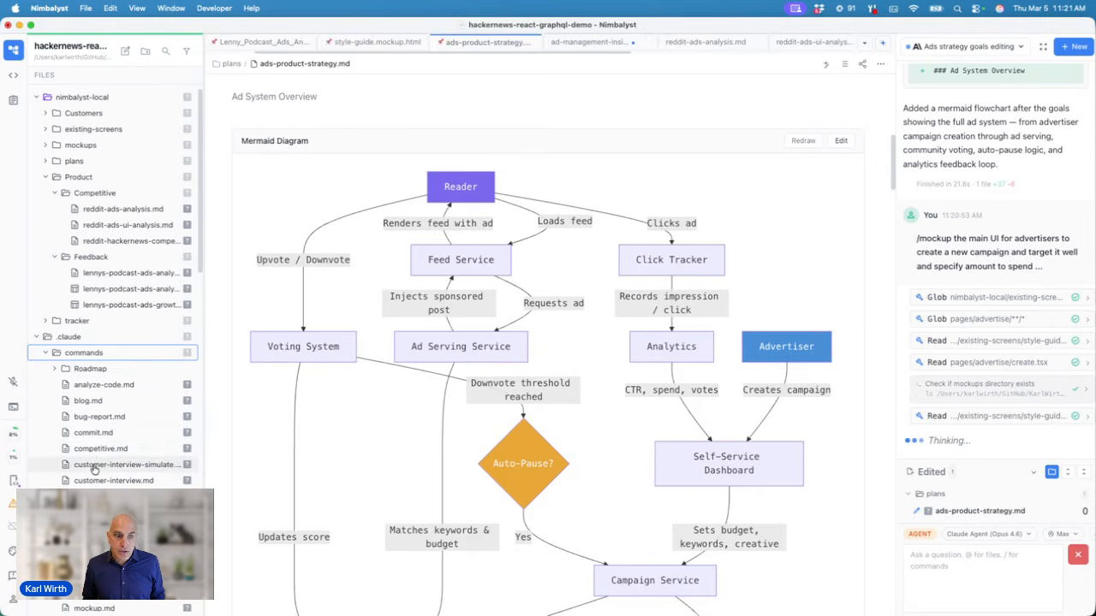
scroll(93, 467, "down", 1)
left_click(94, 506)
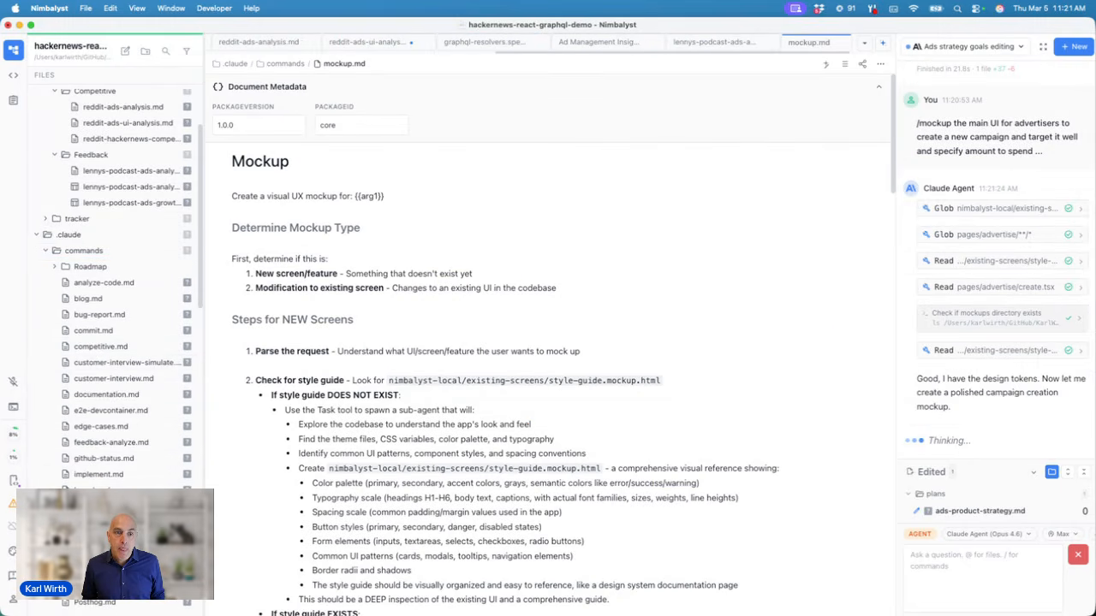
Step: Highlight the style guide check step and show the list of open tabs
scroll(99, 402, "up", 1)
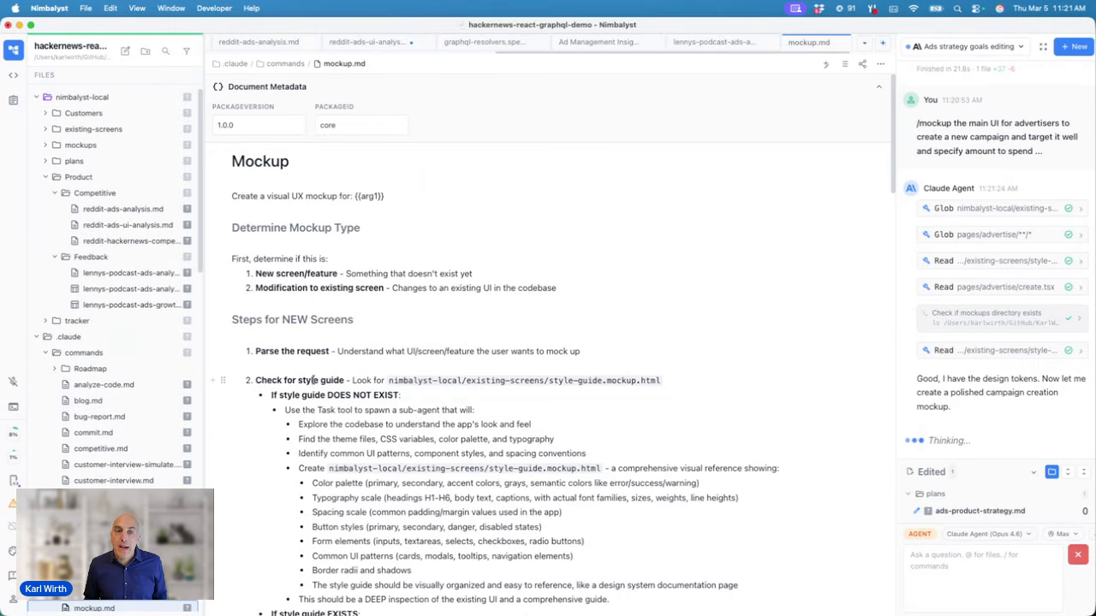
left_click_drag(255, 381, 441, 410)
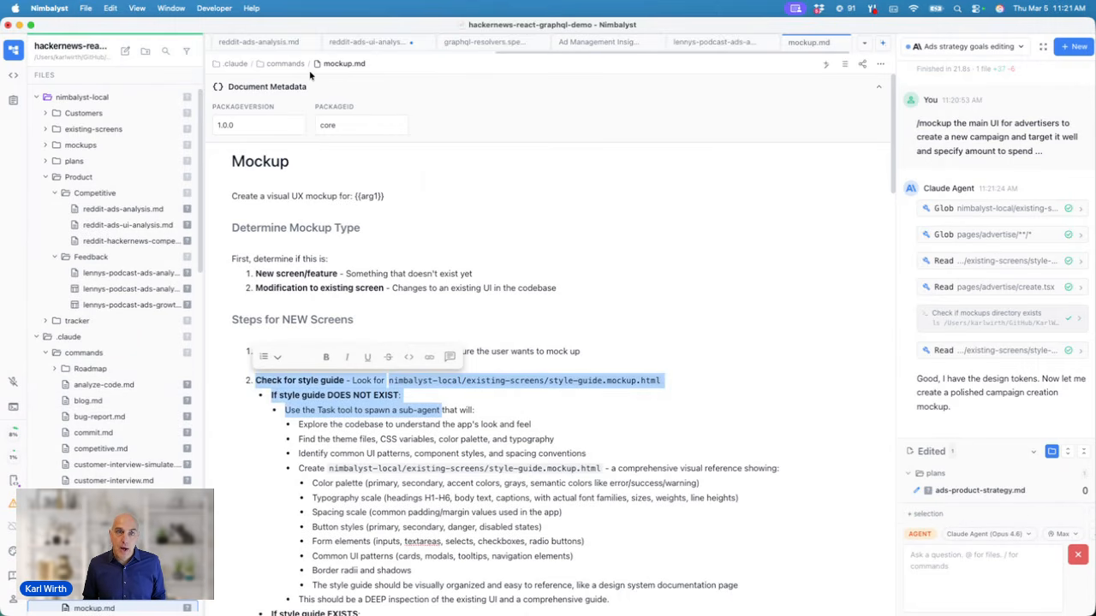
scroll(314, 48, "left", 10)
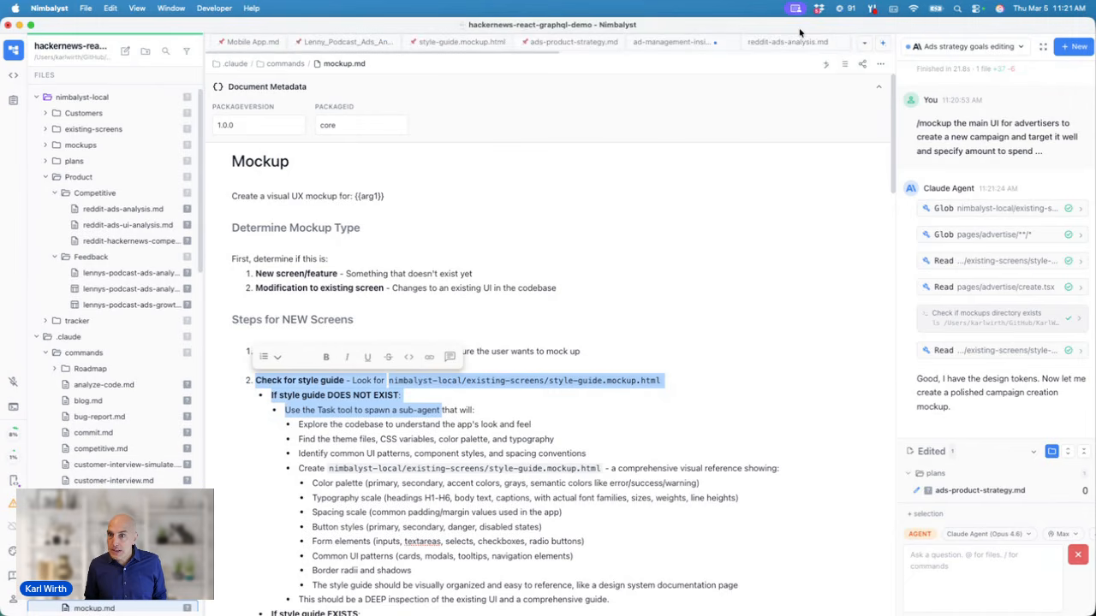
left_click(864, 44)
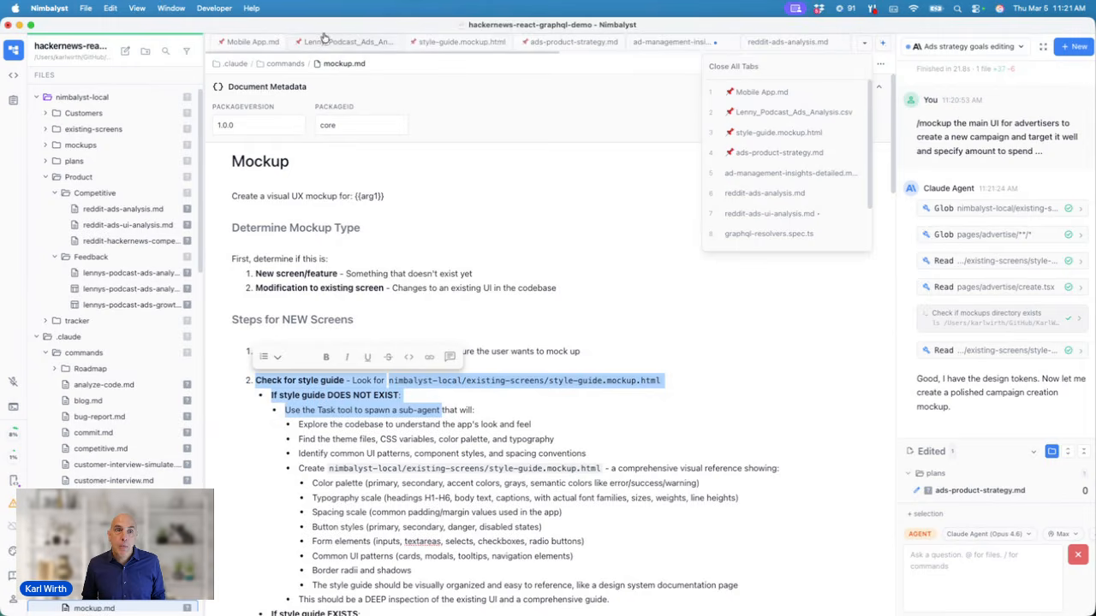
Step: Open style-guide.mockup.html and scroll through it to the Key Color Values table
left_click(438, 42)
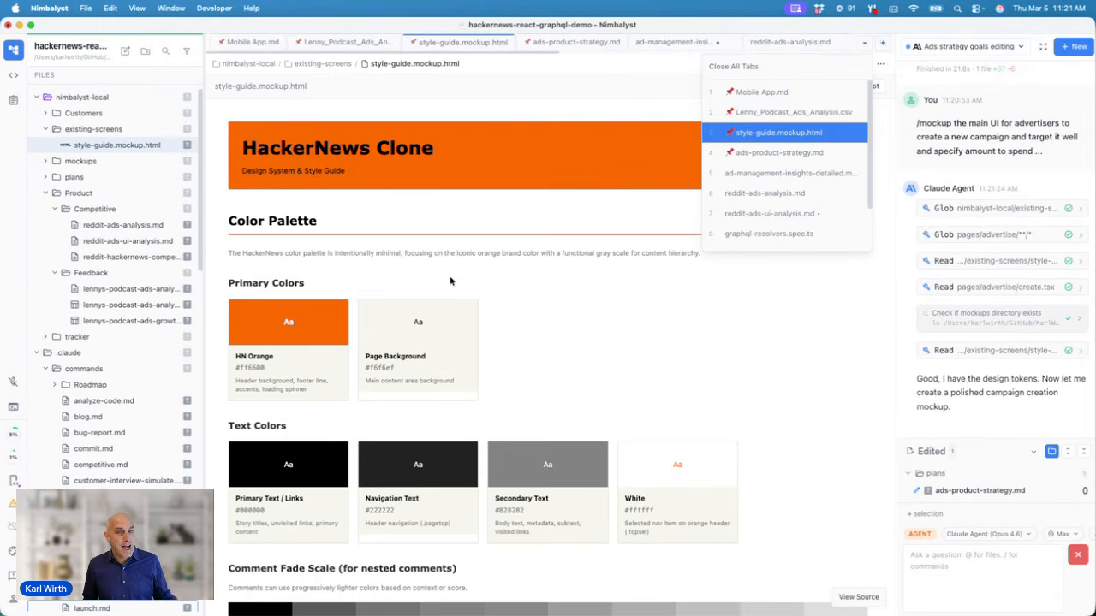
scroll(506, 351, "down", 3)
scroll(506, 339, "down", 20)
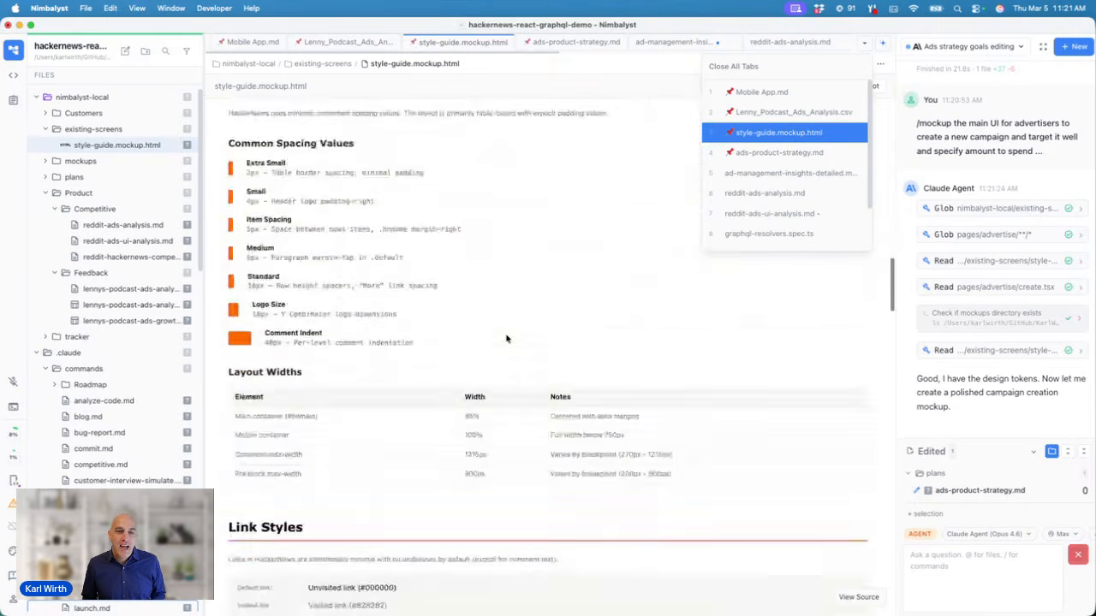
scroll(506, 339, "down", 20)
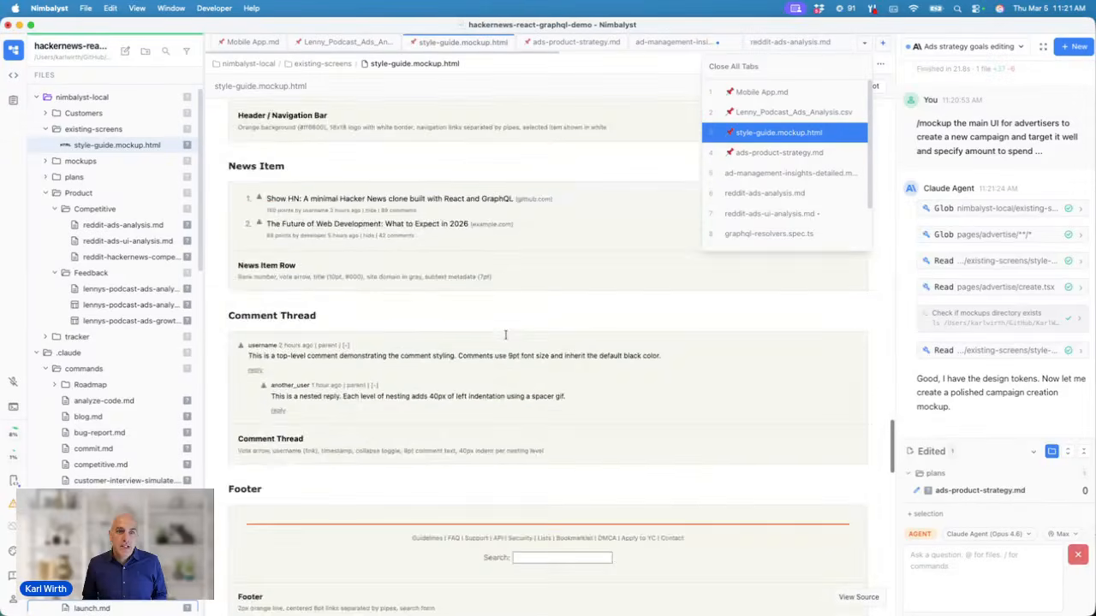
scroll(505, 339, "down", 15)
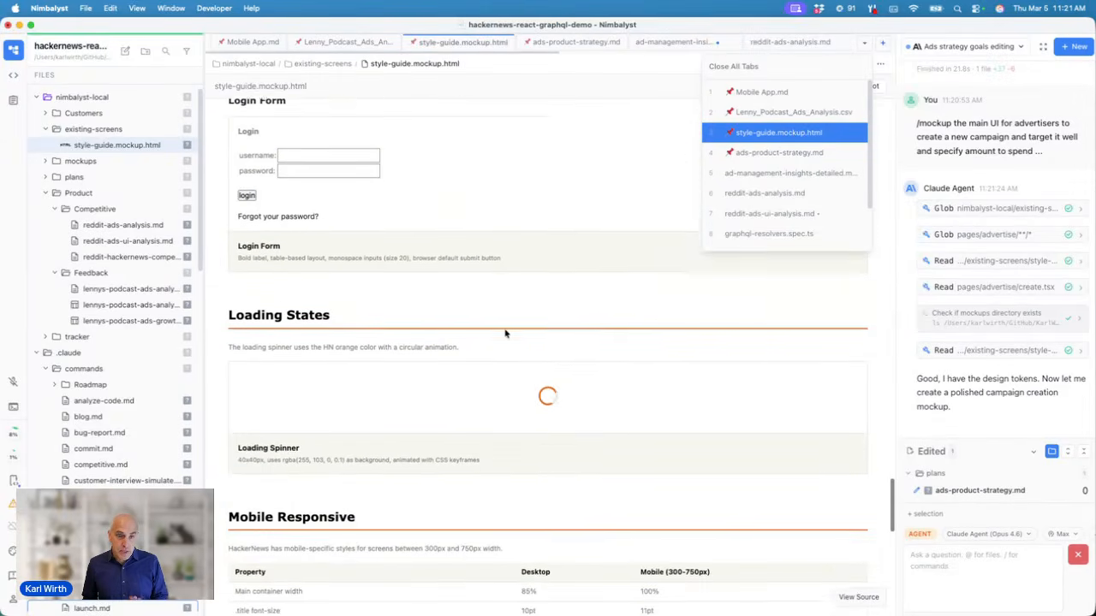
scroll(505, 333, "down", 5)
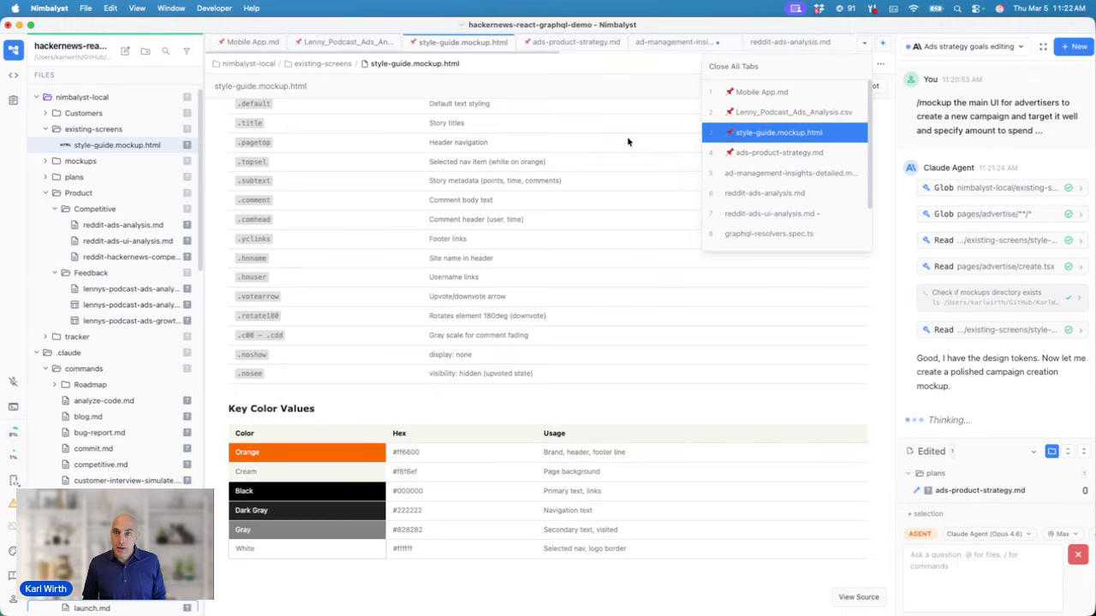
left_click(622, 71)
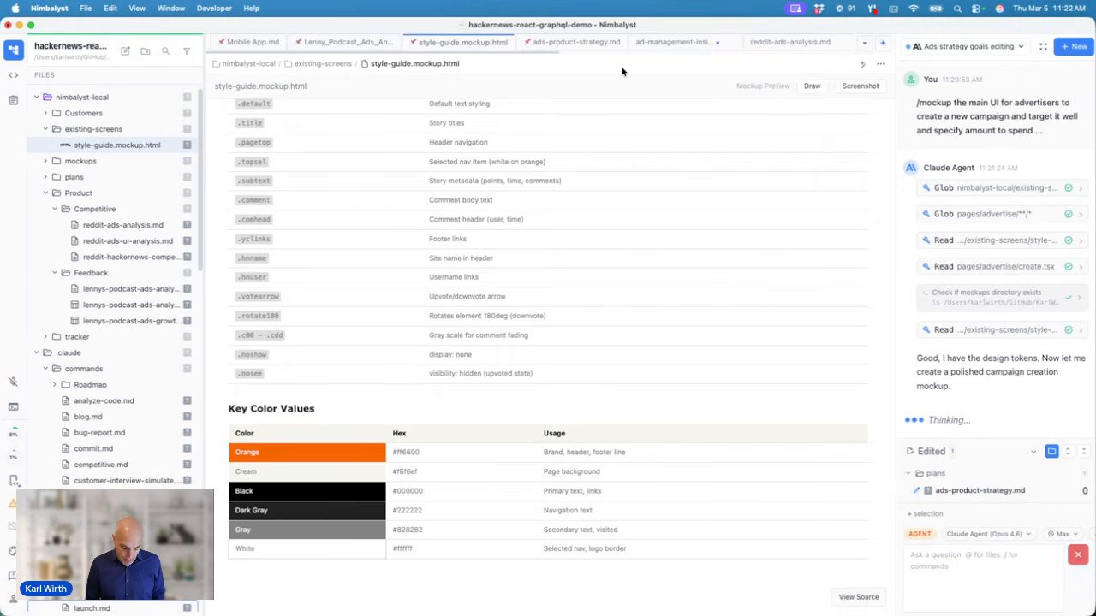
Step: Search 'mockup' to open create-campaign.mockup.png, then create-campaign.mockup.html
key("super+p")
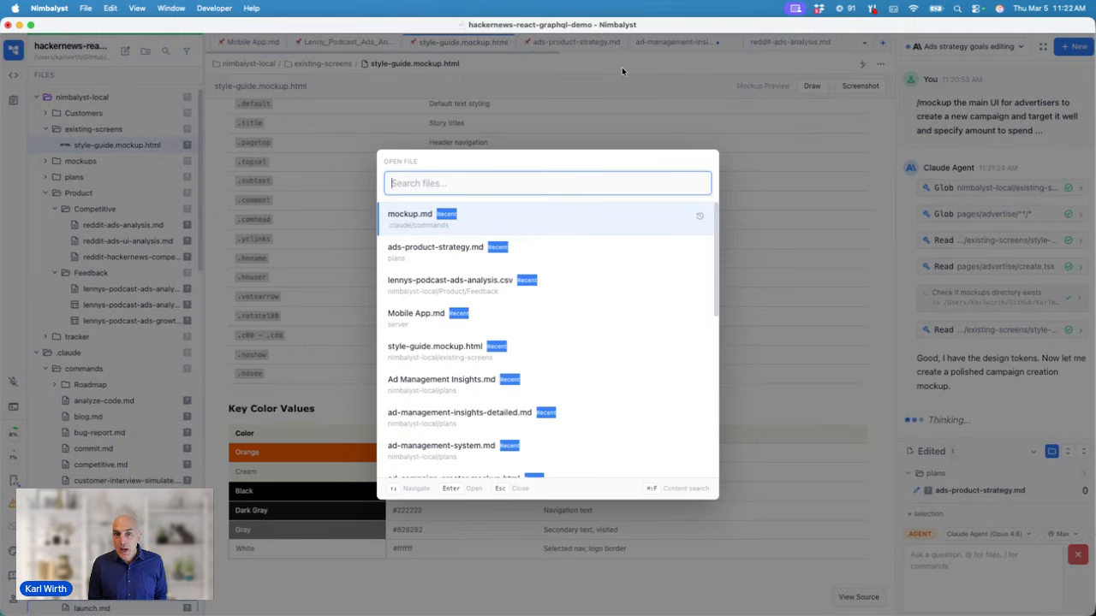
type("mocku")
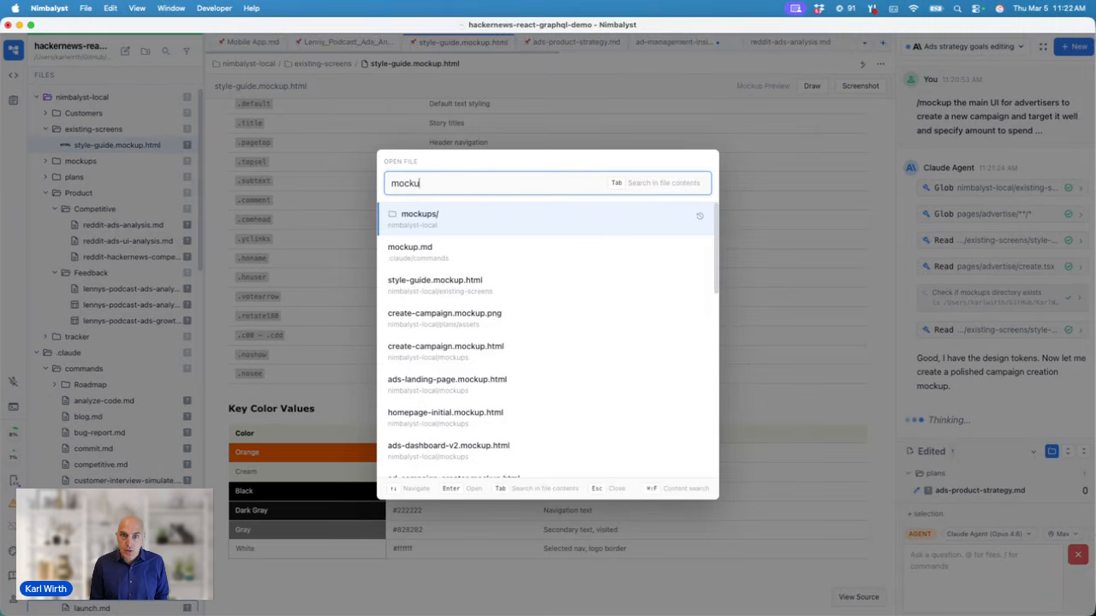
type("p")
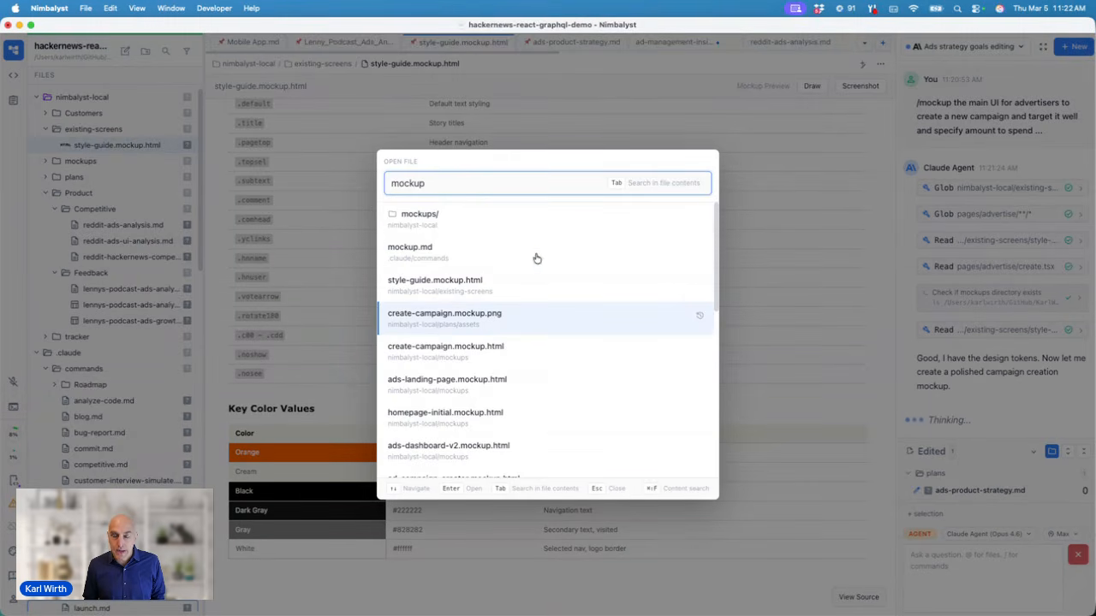
left_click(467, 326)
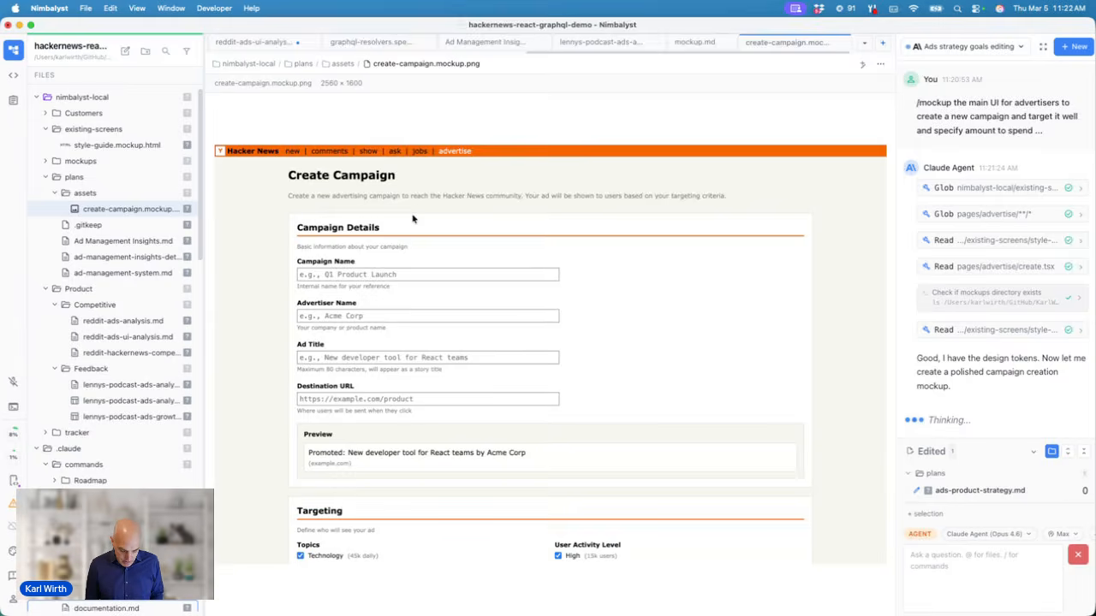
key("super+p")
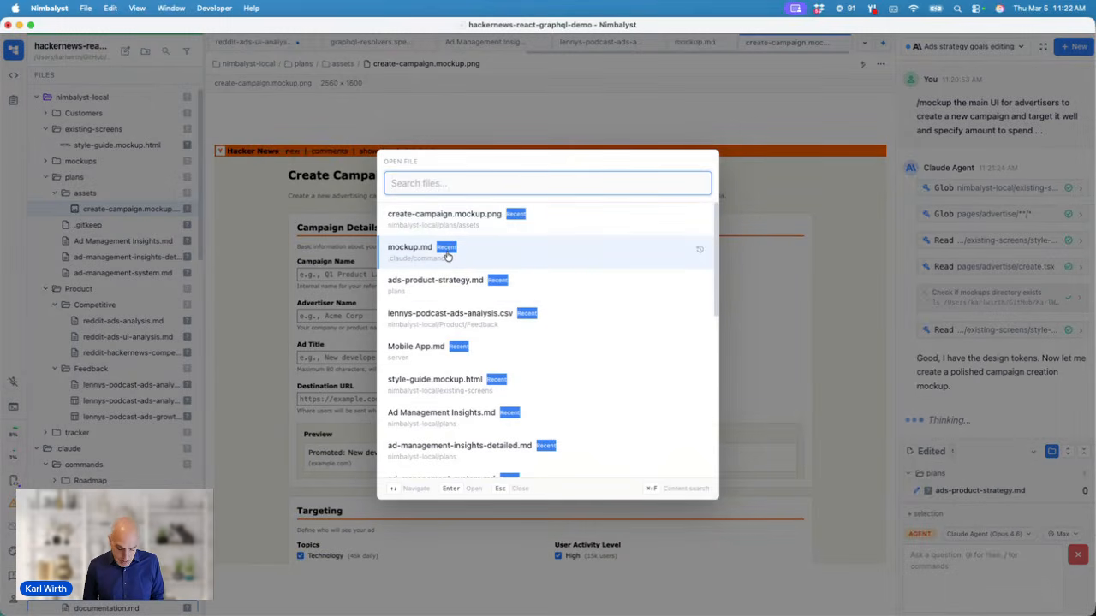
type("mockup")
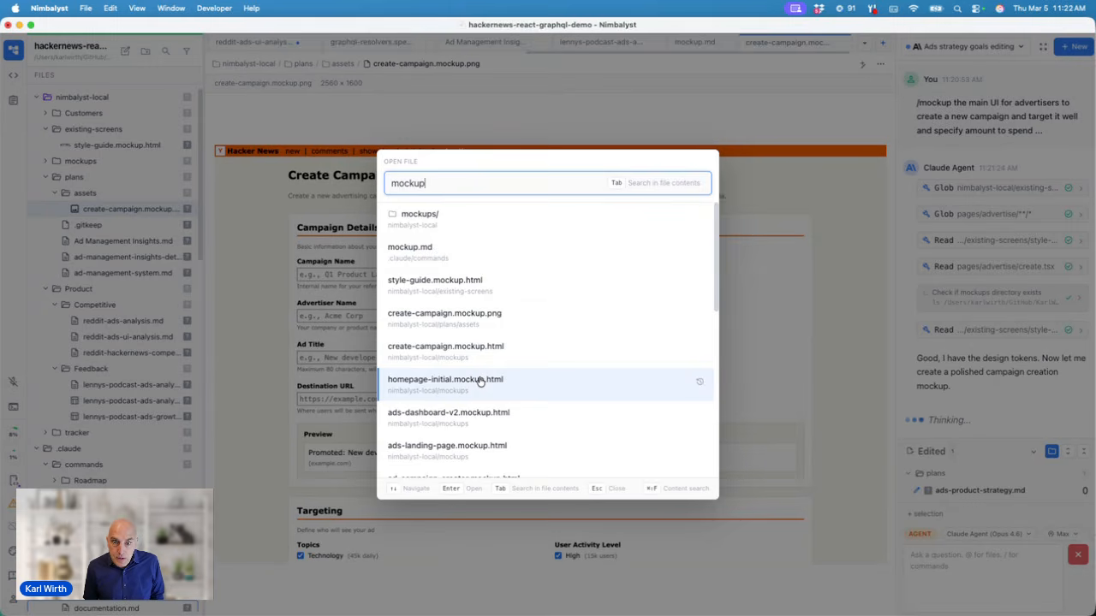
left_click(477, 359)
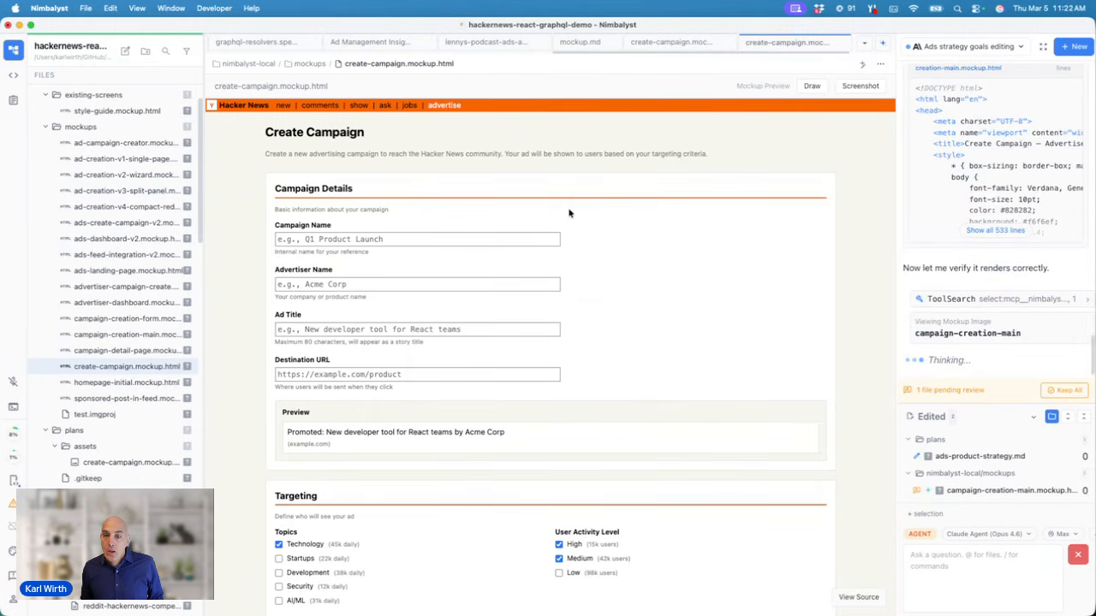
Step: Check the mockup's HTML source, return to the preview, and turn on Draw mode
left_click(860, 599)
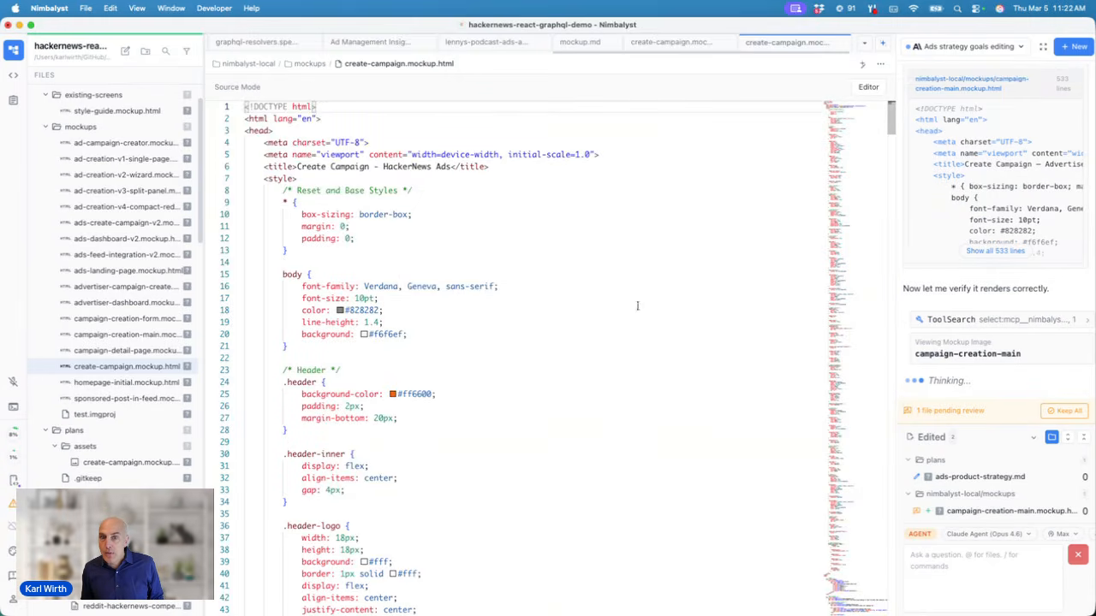
left_click(867, 87)
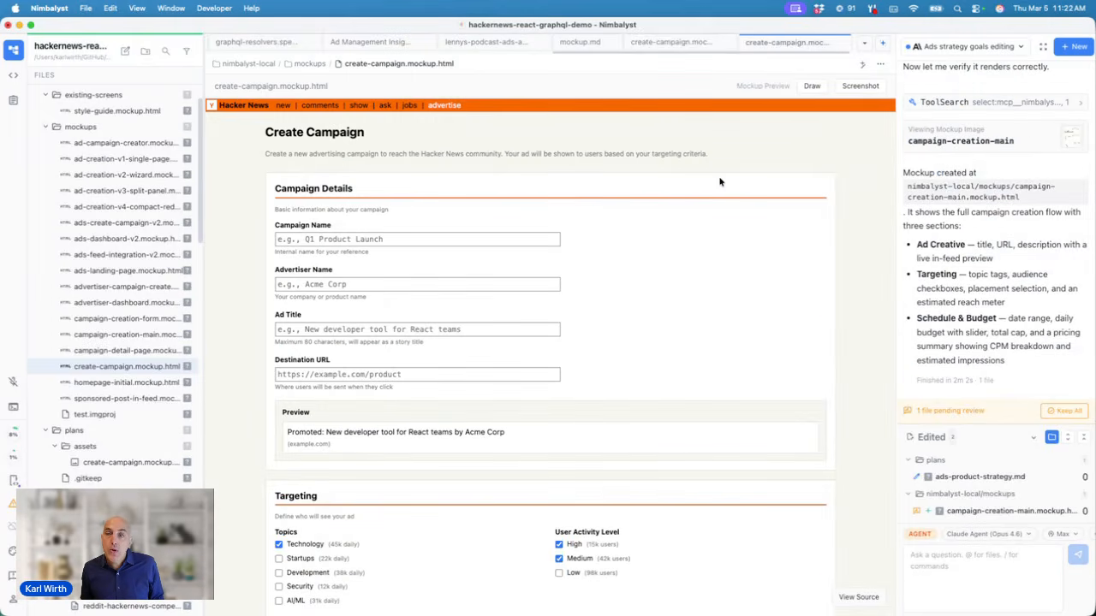
left_click(811, 86)
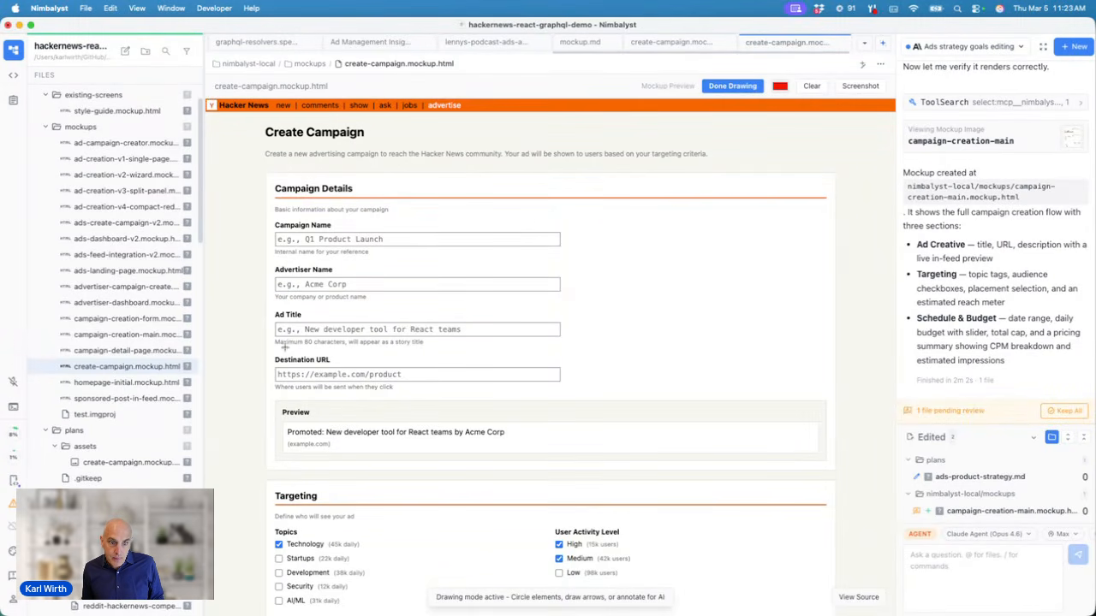
Step: Circle the Destination URL field and ask the agent: 'make this so they can enter multiple destinations urls'
mouse_move(287, 353)
left_mouse_down()
mouse_move(428, 433)
mouse_move(569, 379)
mouse_move(280, 354)
left_mouse_up()
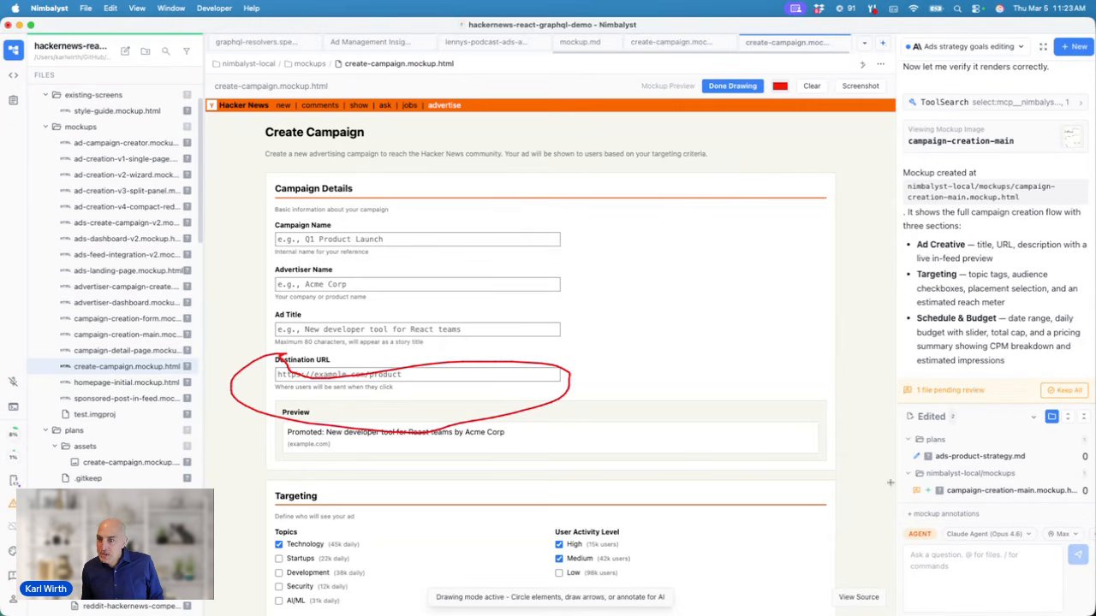
left_click(930, 567)
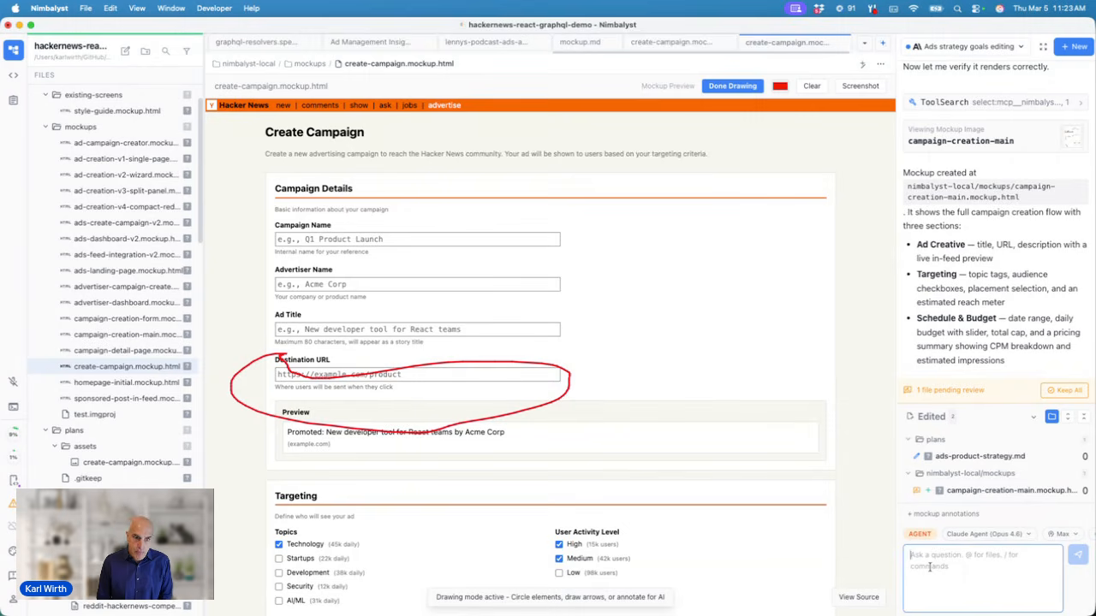
type("make")
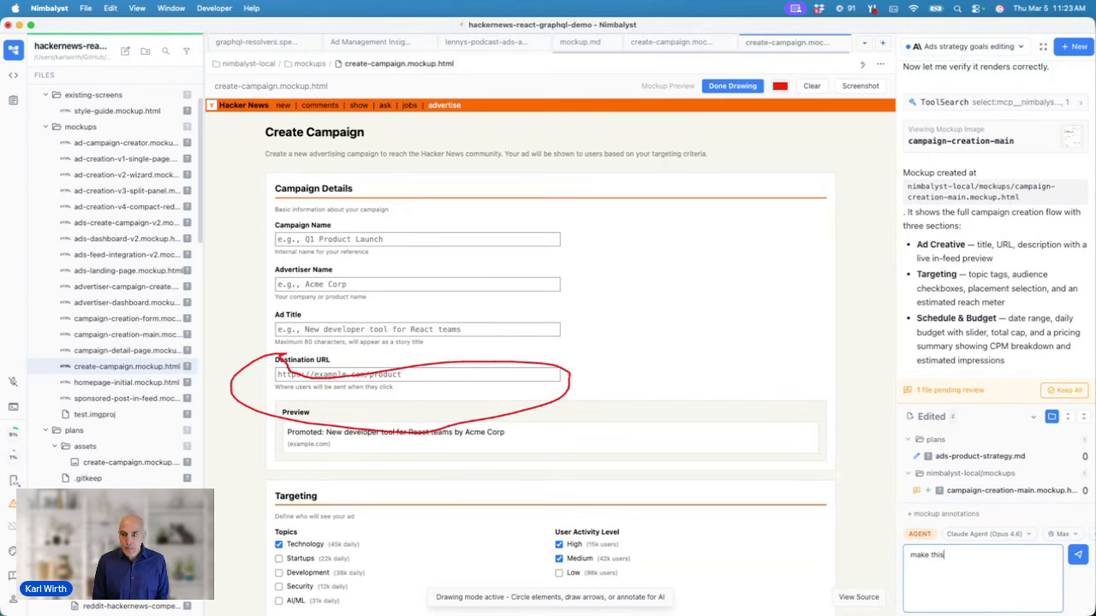
type("this so they can enter multiple den")
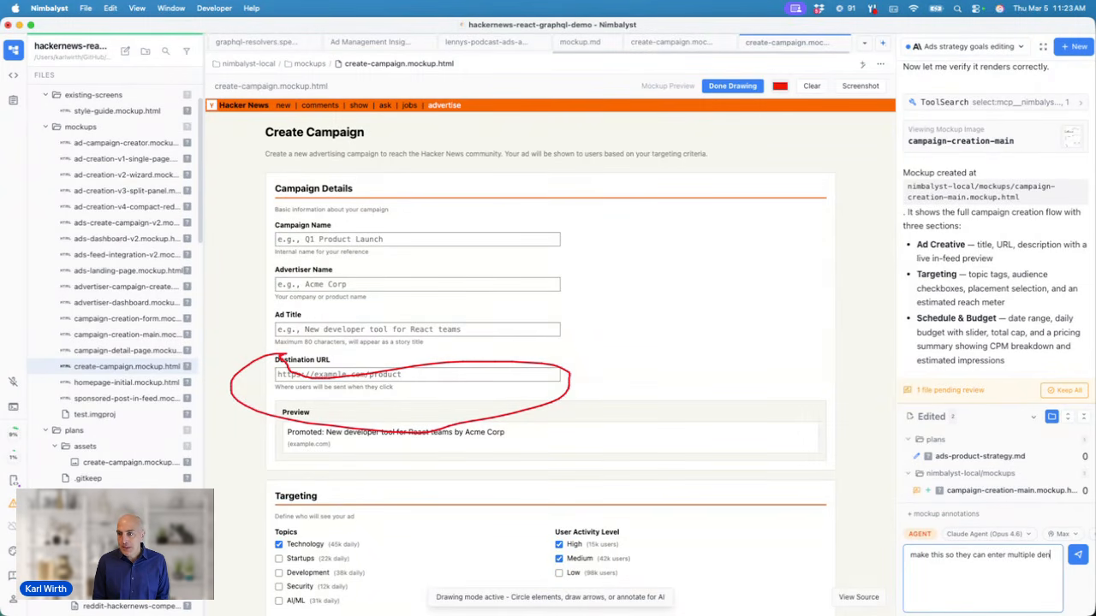
key("BackSpace")
key("BackSpace")
type("tinations")
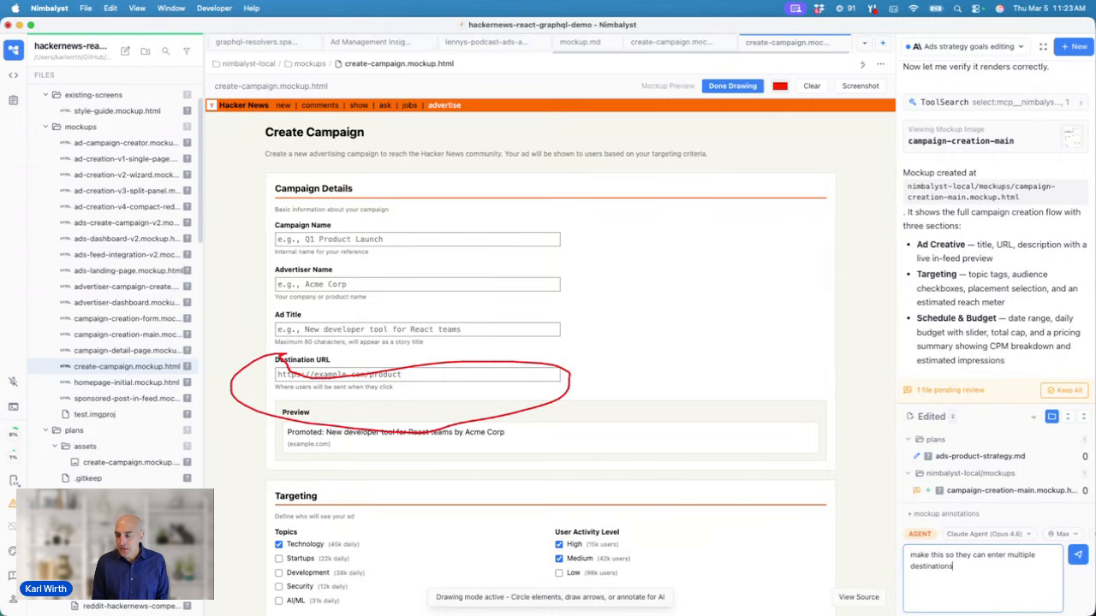
type(" urls")
key("Return")
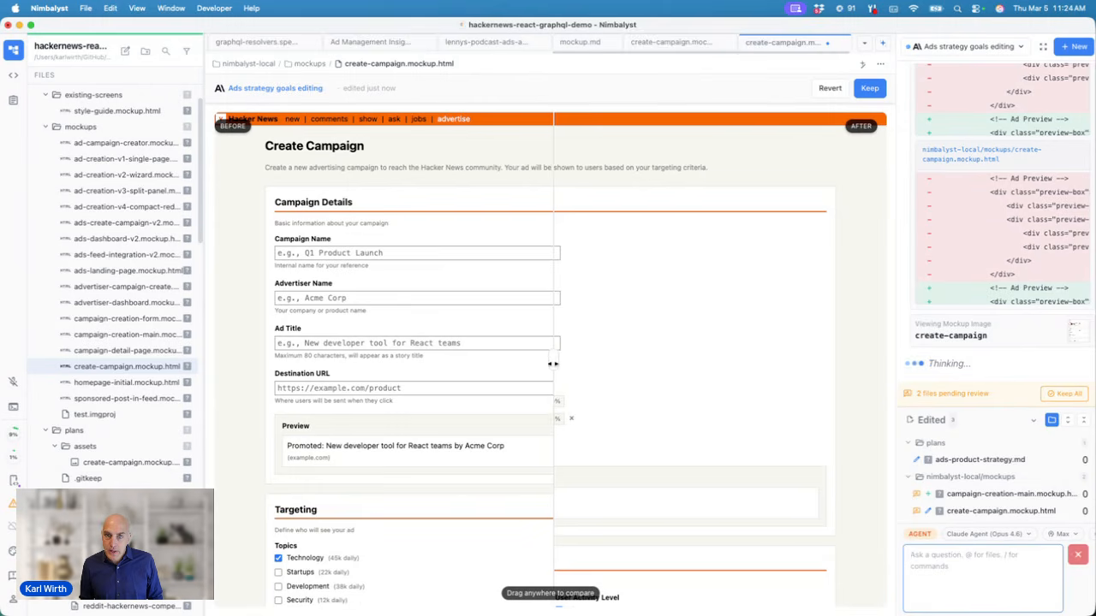
Step: Compare the before and after Create Campaign mockups and keep the agent's two-URL 50/50 Destination URLs update
left_click_drag(560, 366, 486, 193)
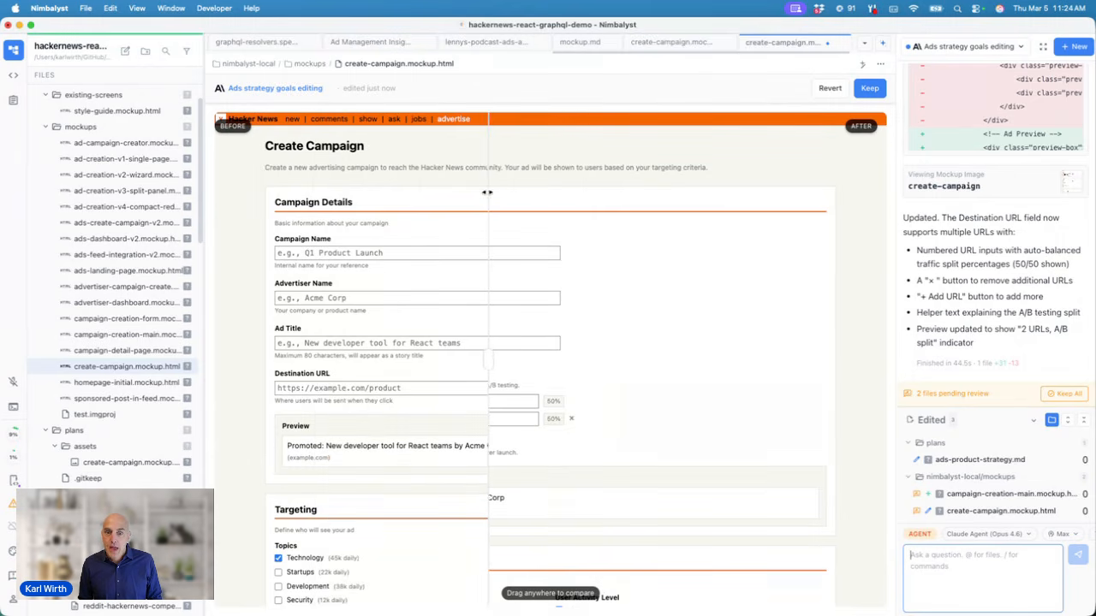
left_click(870, 88)
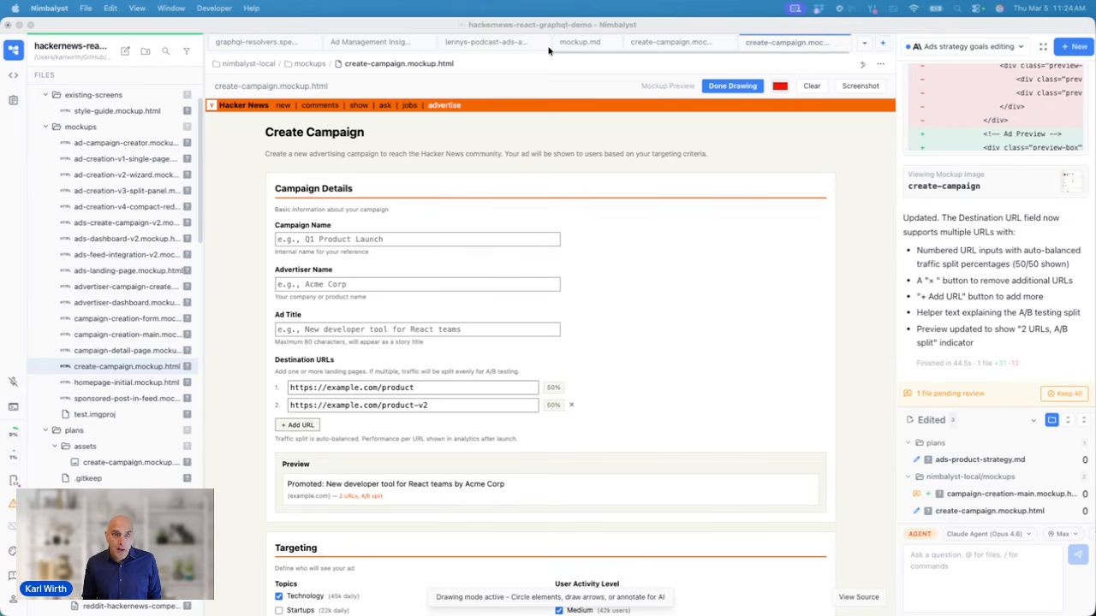
left_click(539, 83)
key("super+k")
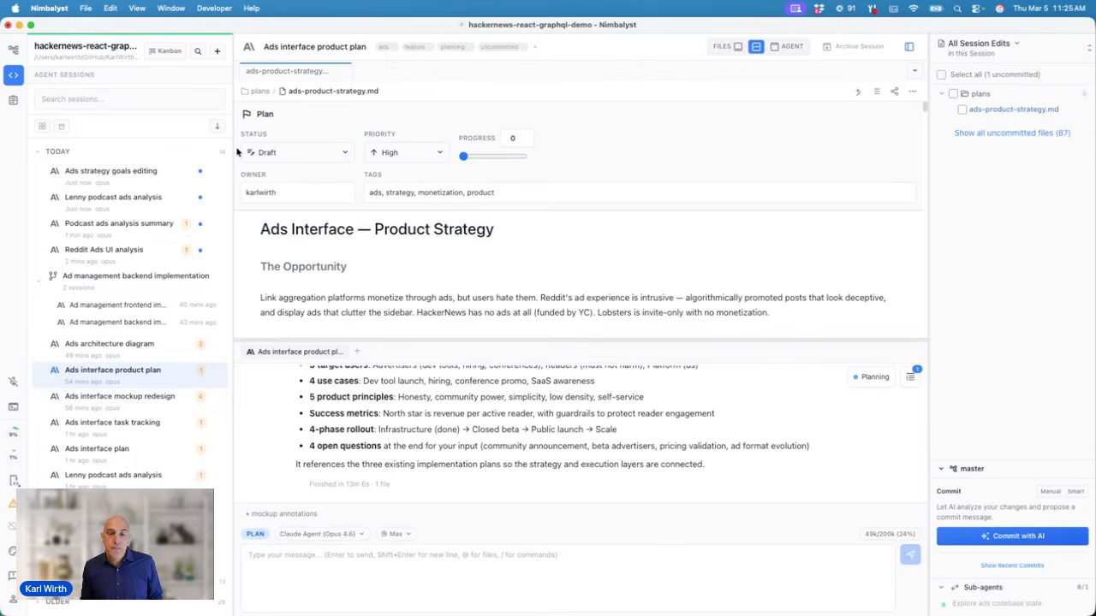
key("super+n")
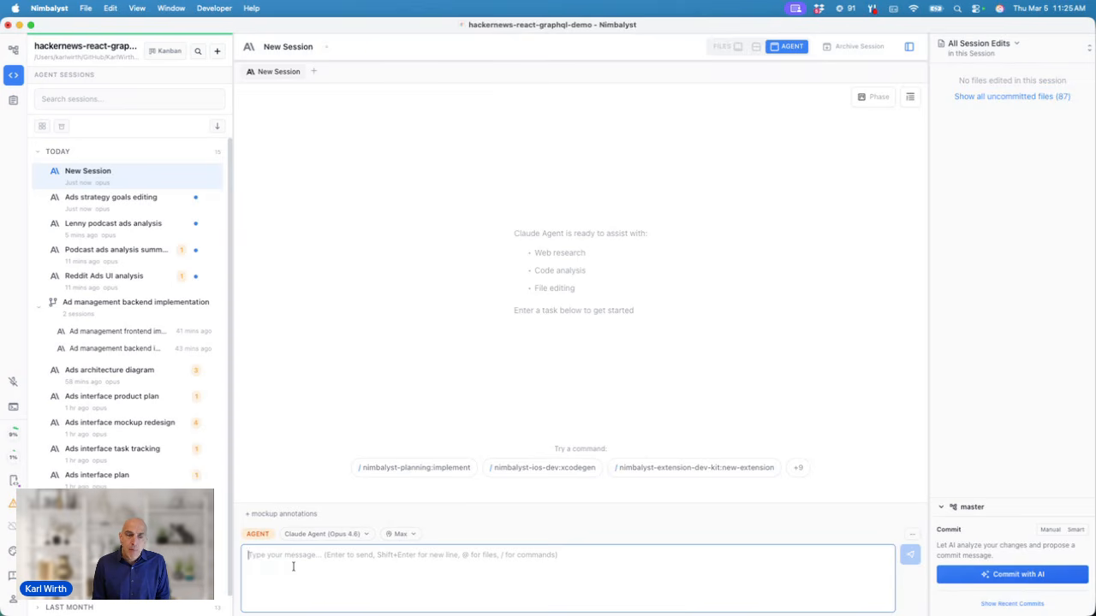
type("add ")
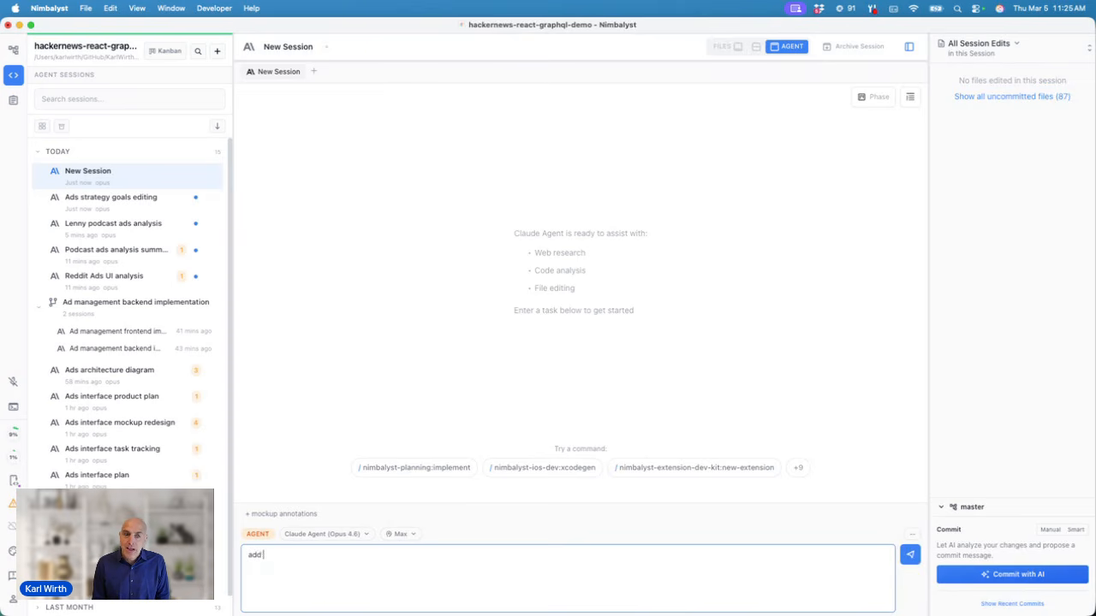
type("the tasks for @")
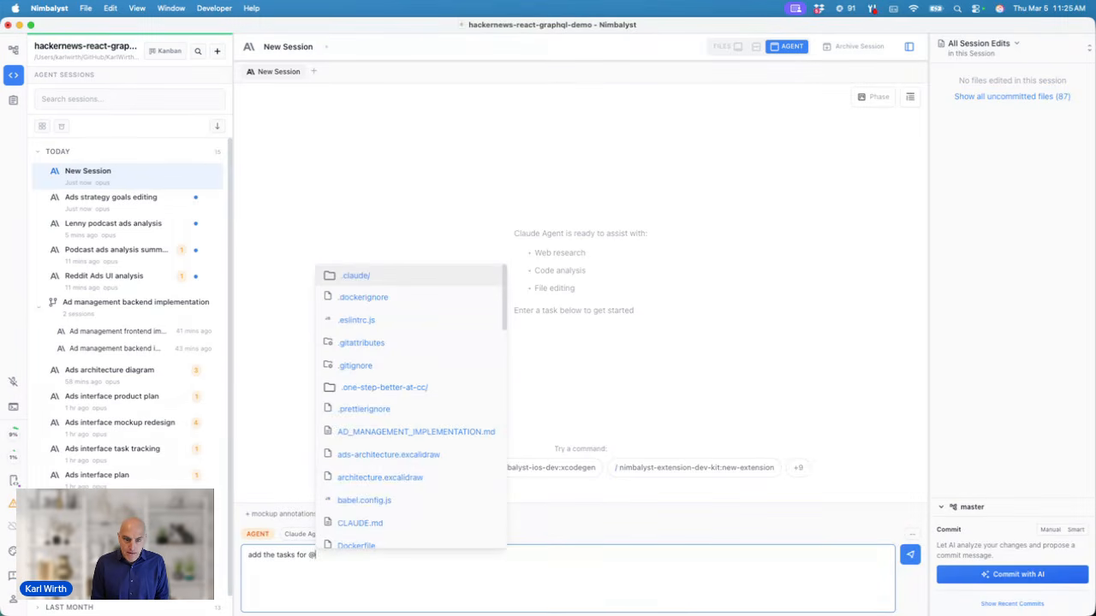
type("ad")
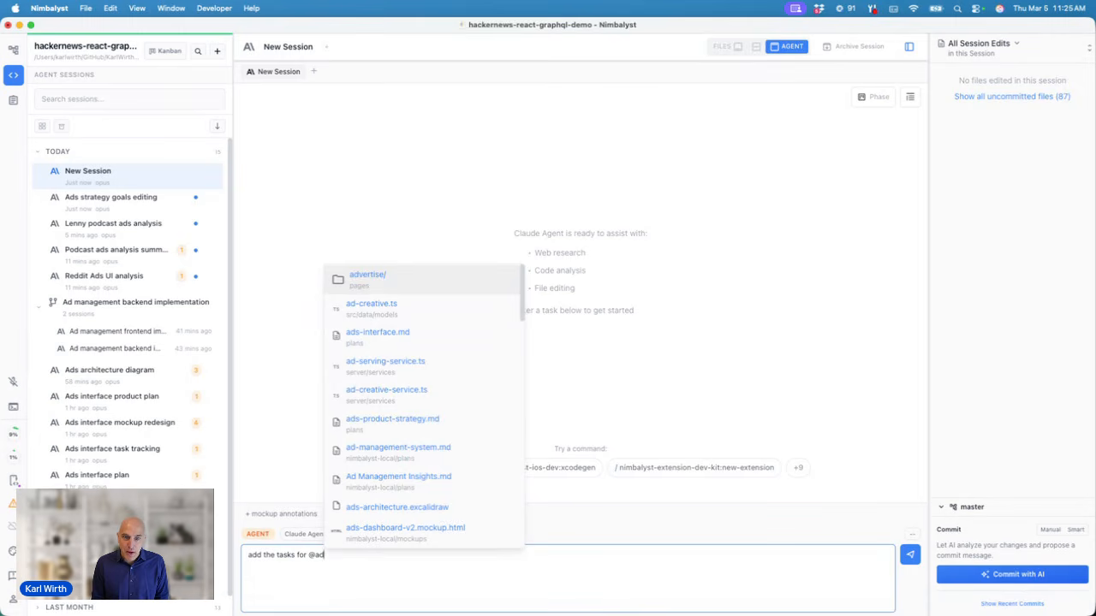
left_click(401, 431)
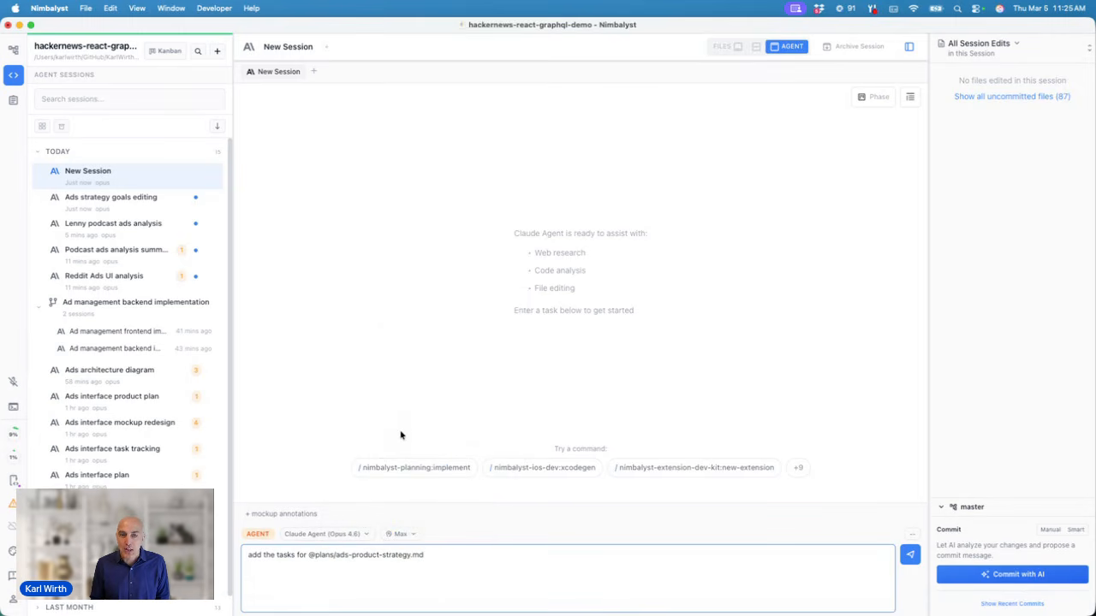
type("to")
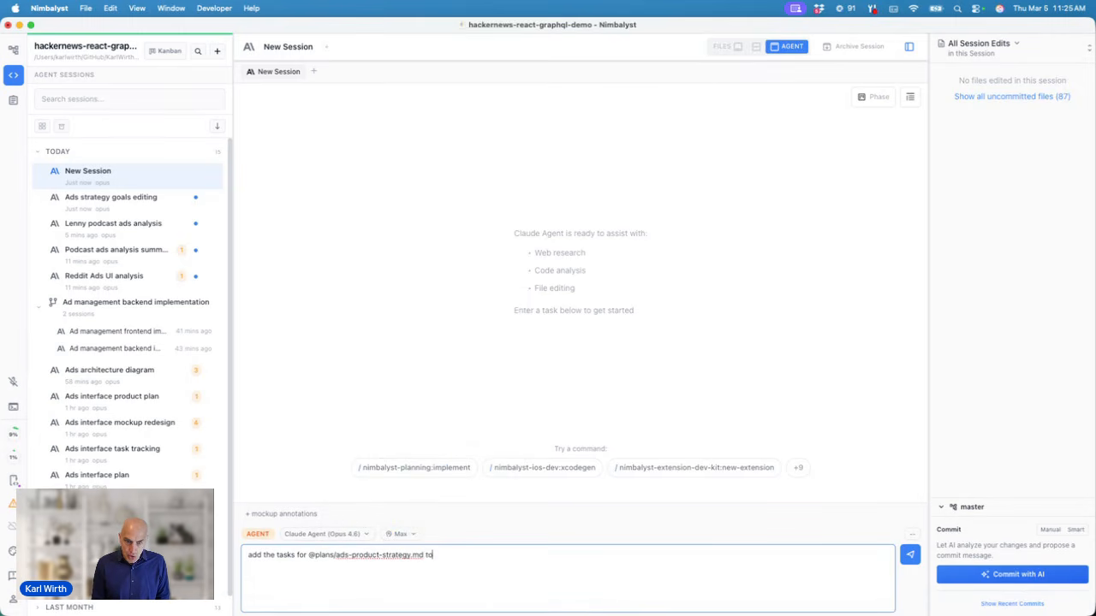
type(" linear")
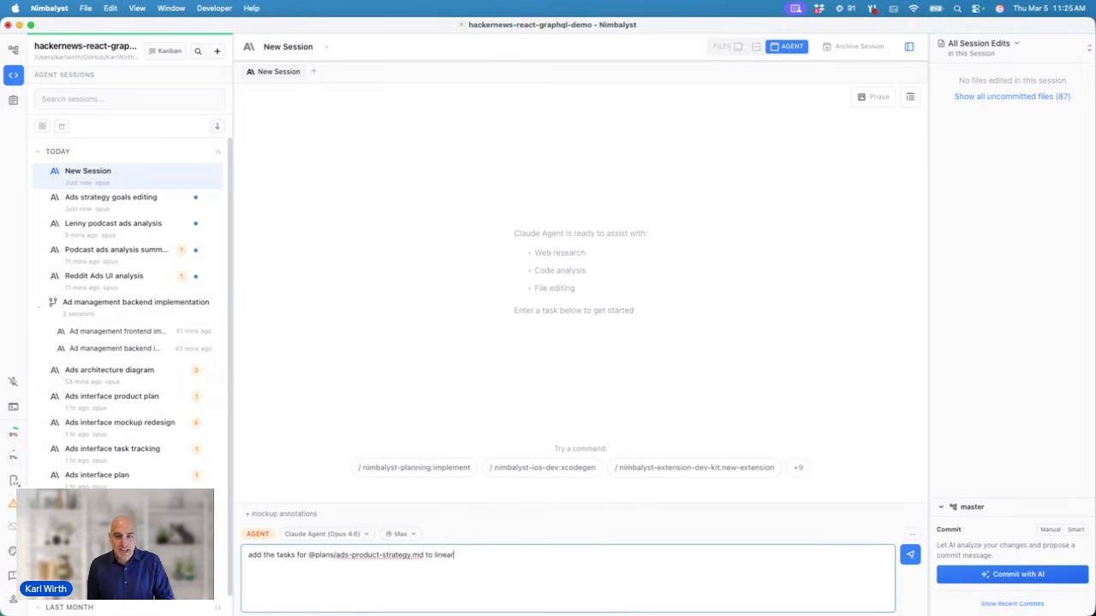
Step: Clear the draft message and show the Plans list in Trackers
key("super+a")
key("BackSpace")
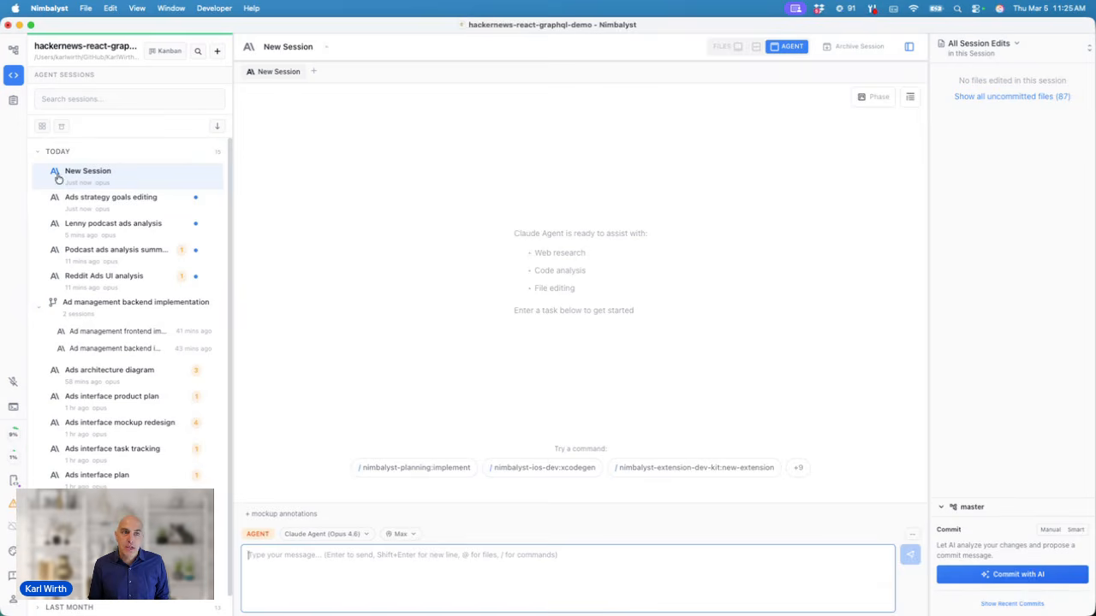
left_click(13, 100)
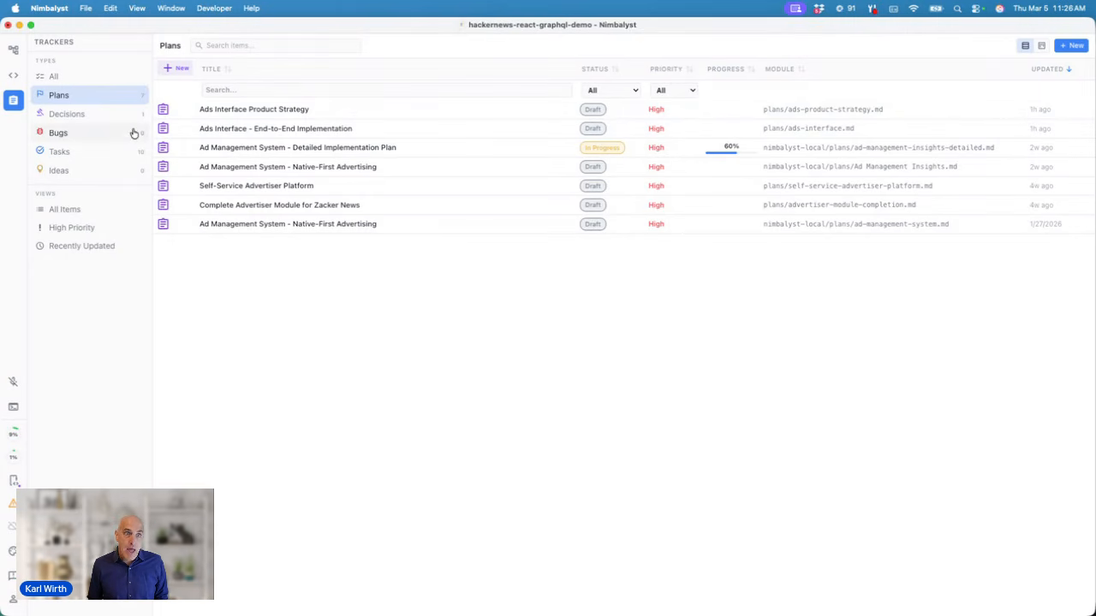
Step: Review the tracked Tasks list, then go back to the empty New Session
left_click(100, 156)
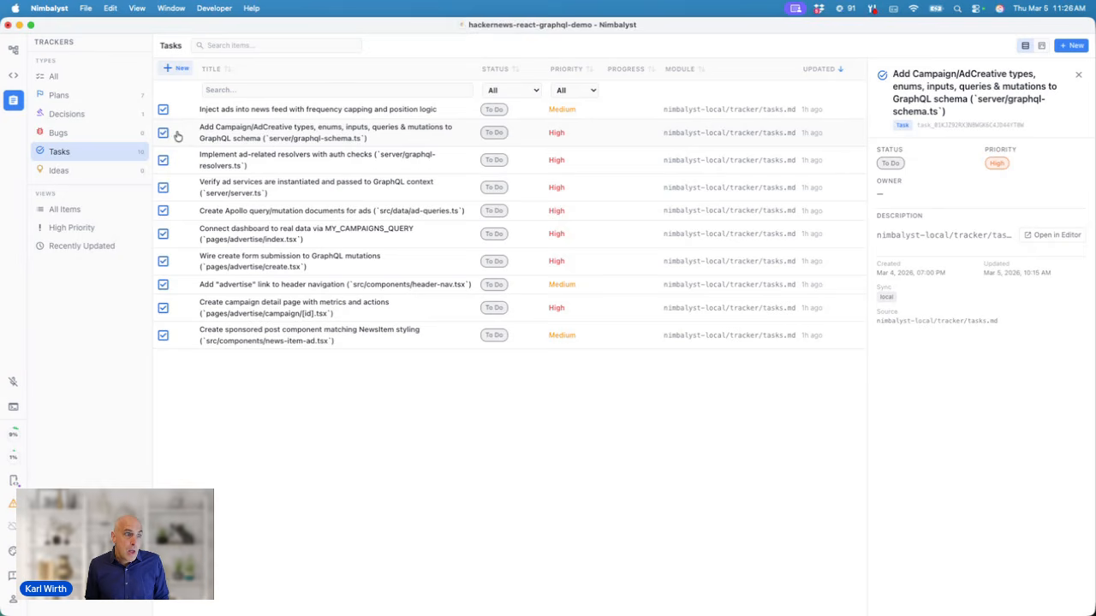
left_click(15, 77)
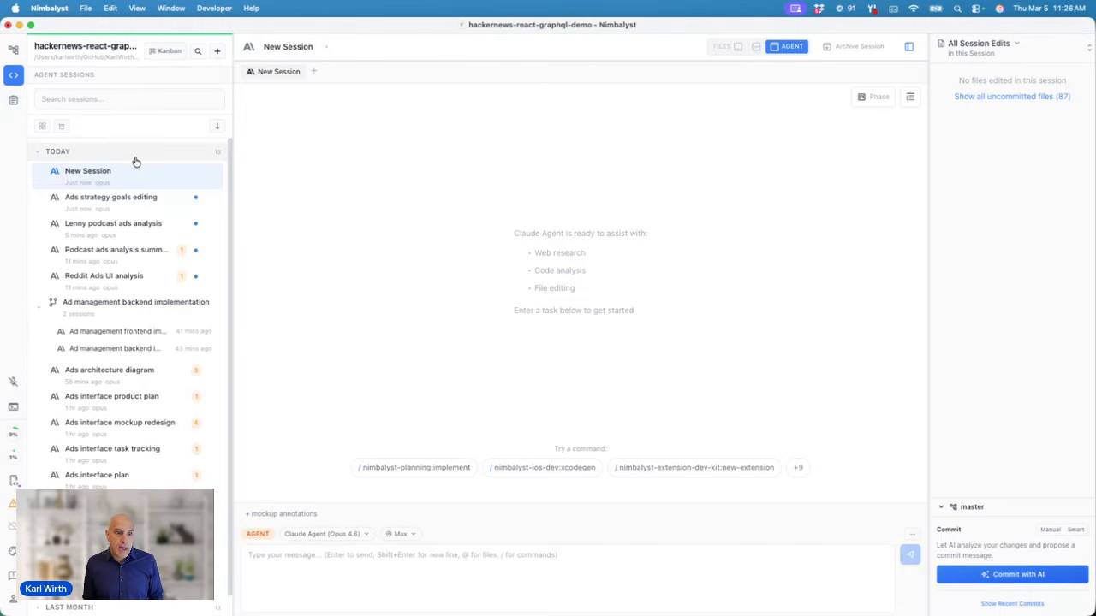
Step: Open ads-architecture.excalidraw from the Ads architecture diagram session in Files, then reload the app
left_click(134, 376)
scroll(403, 279, "up", 10)
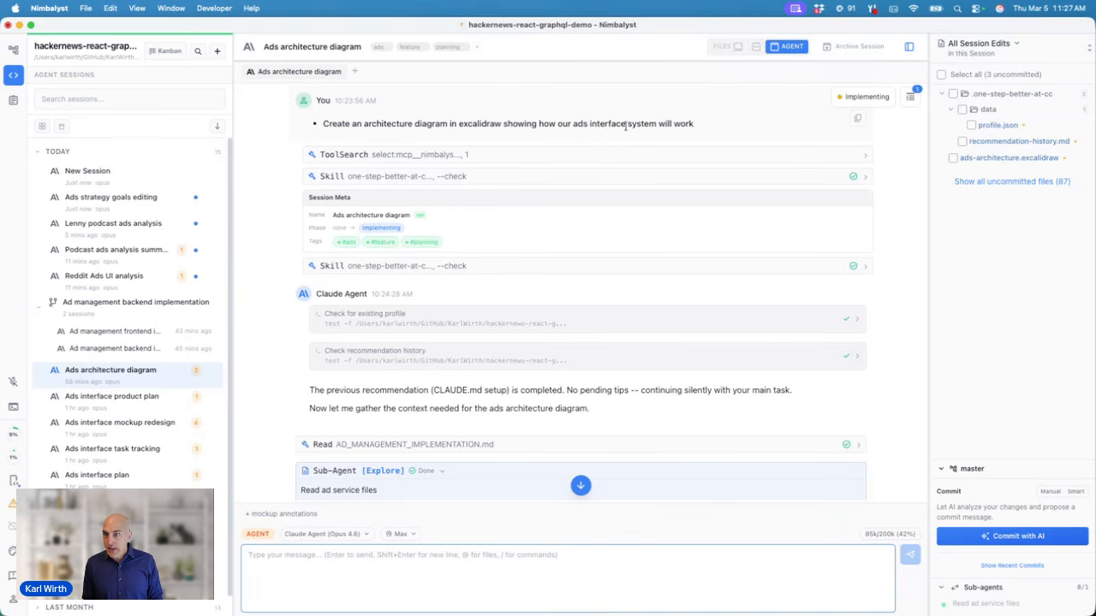
left_click(976, 157)
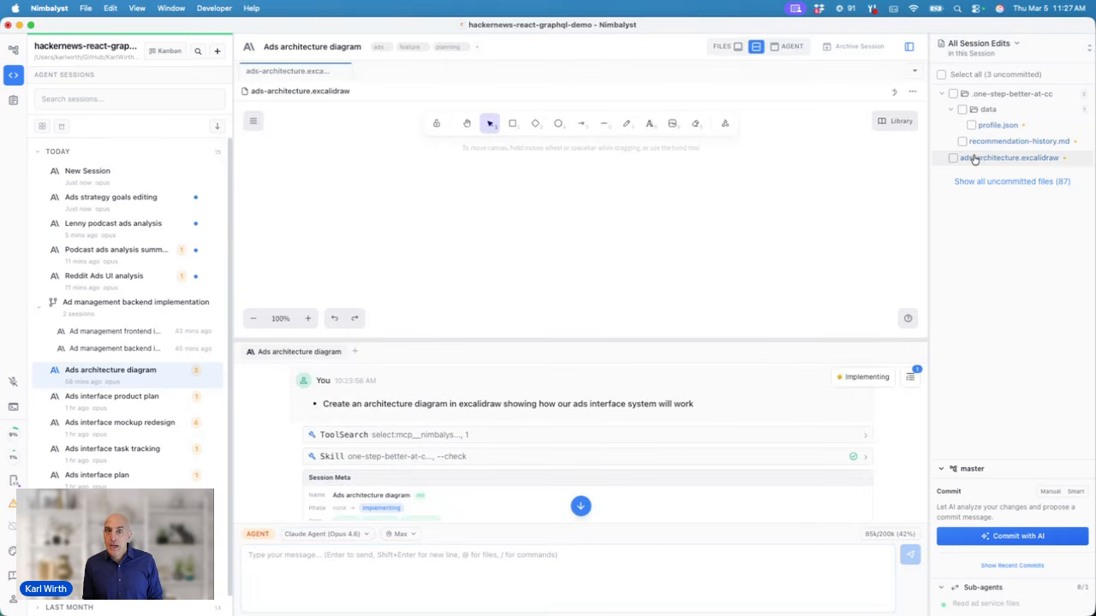
right_click(973, 160)
left_click(1015, 167)
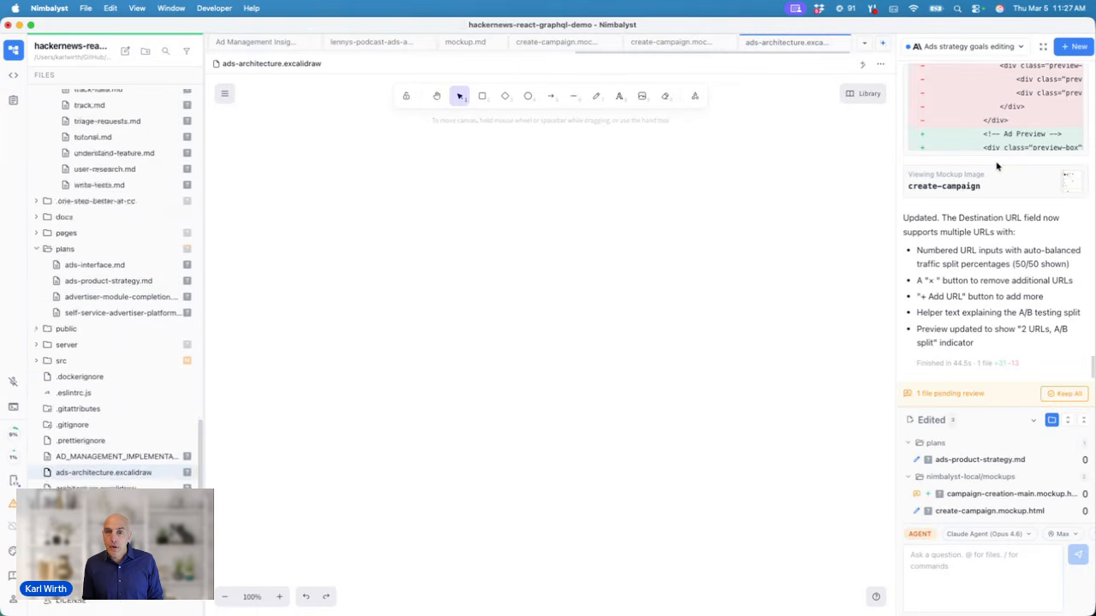
key("super+r")
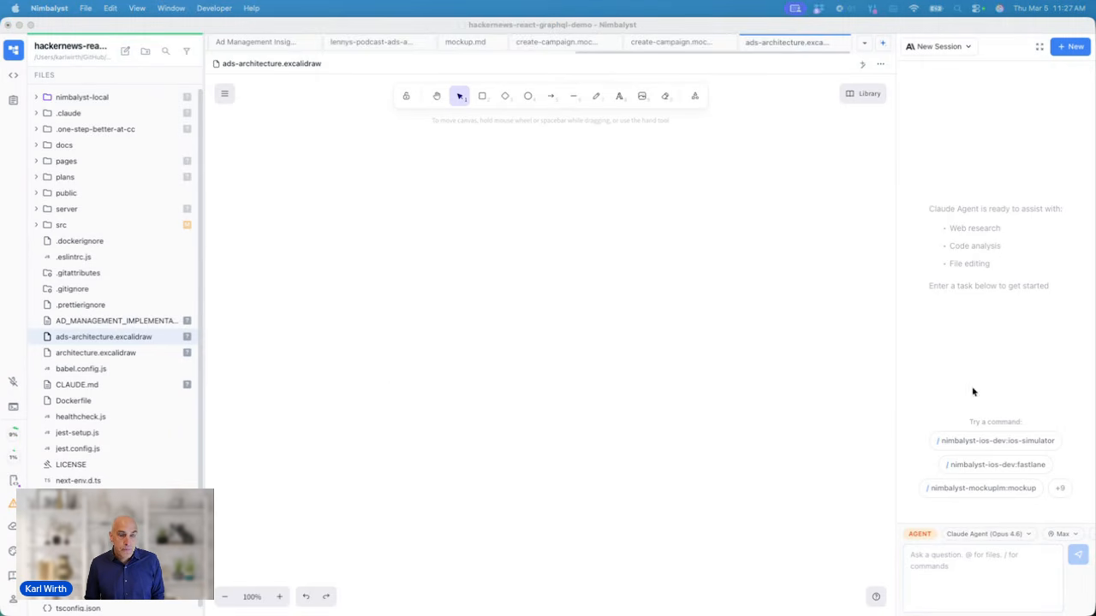
Step: Paste the ads interface architecture diagram request, remove the extra bullet line, and send it
left_click(974, 573)
type("* Create an architecture diagram in excalidraw showing how our ads interface system will work * Turn this session")
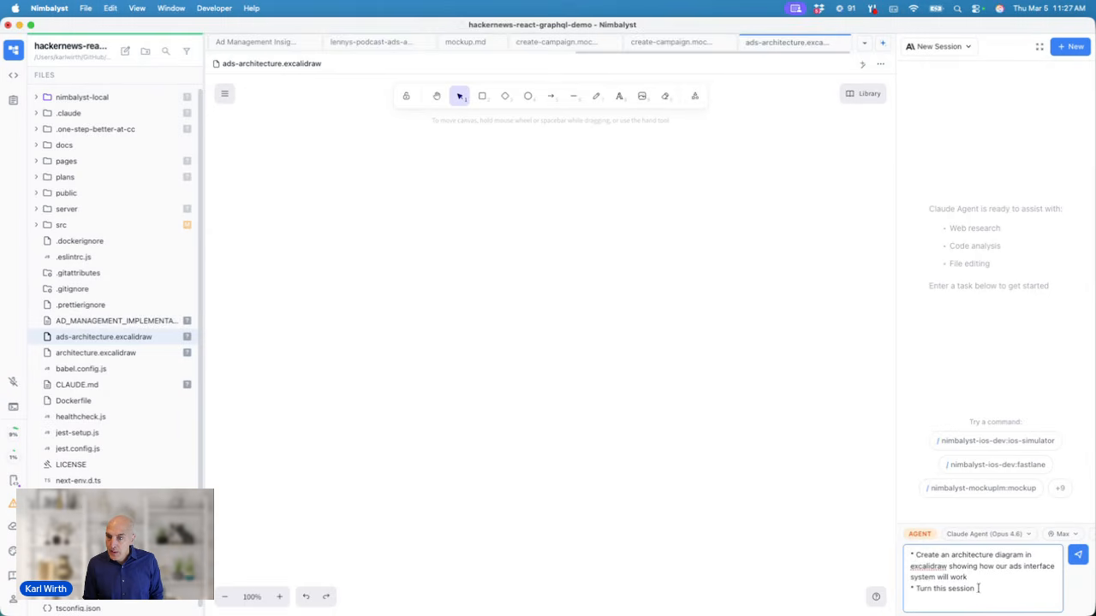
left_click_drag(976, 588, 902, 587)
key("BackSpace")
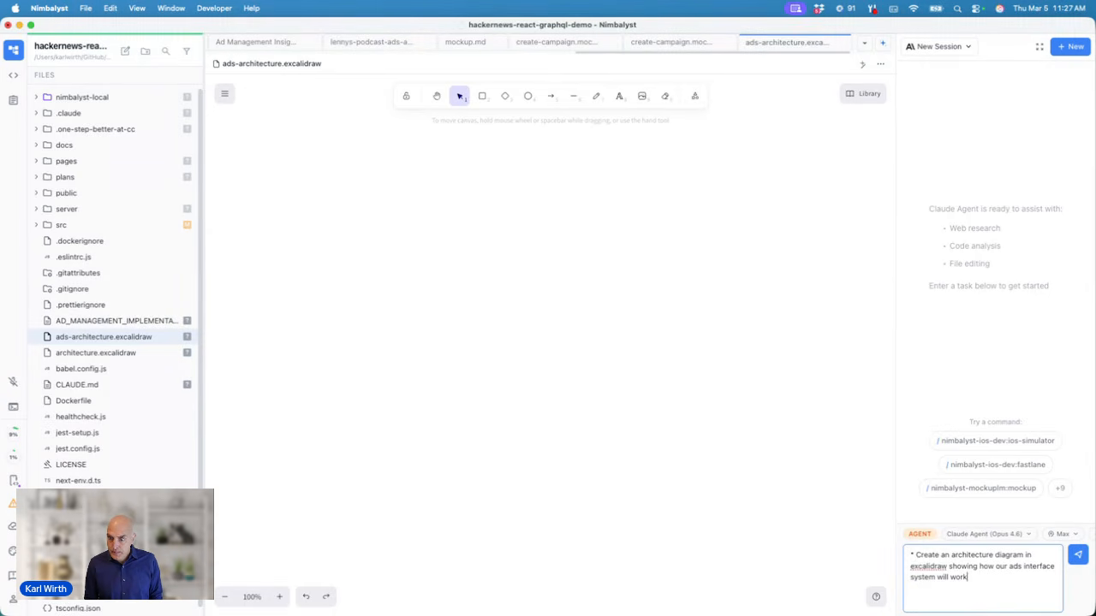
key("Return")
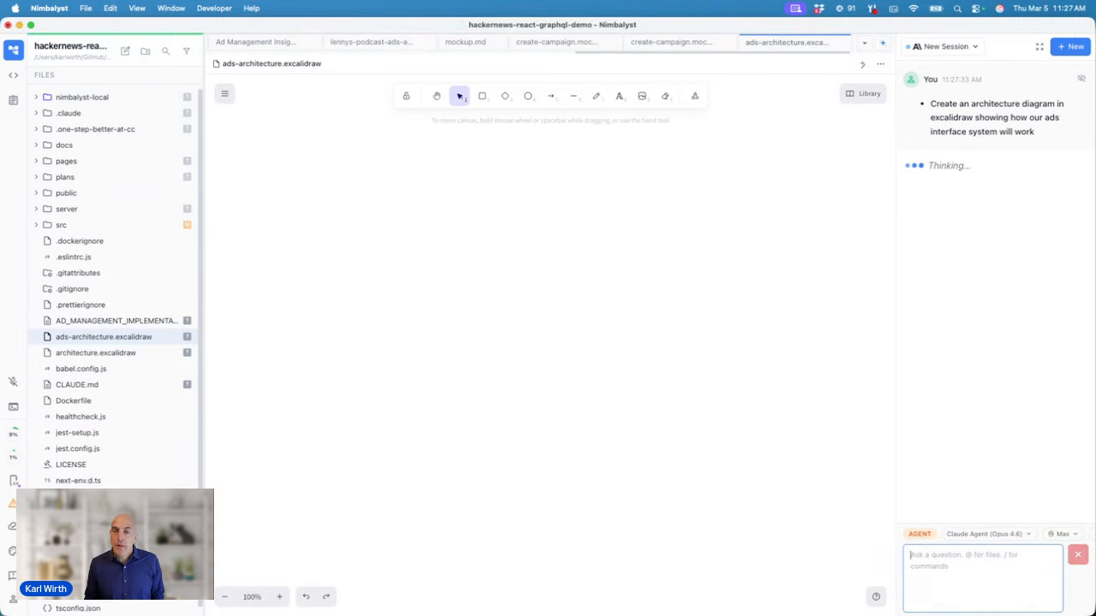
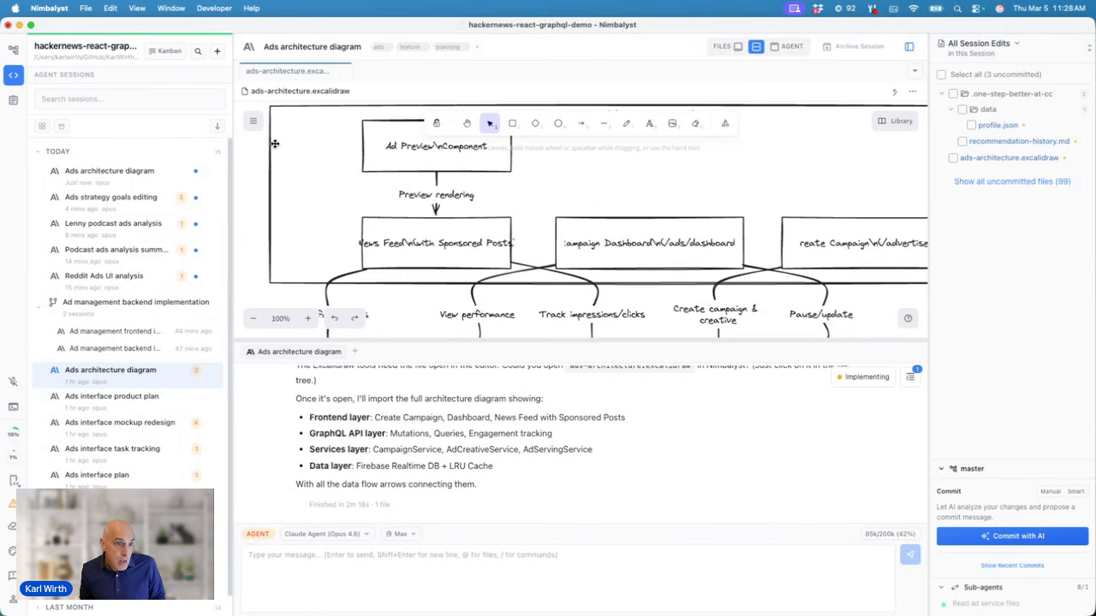
Step: Open the 'Ad management backend implementation' child session to see its created and modified files
left_click(104, 304)
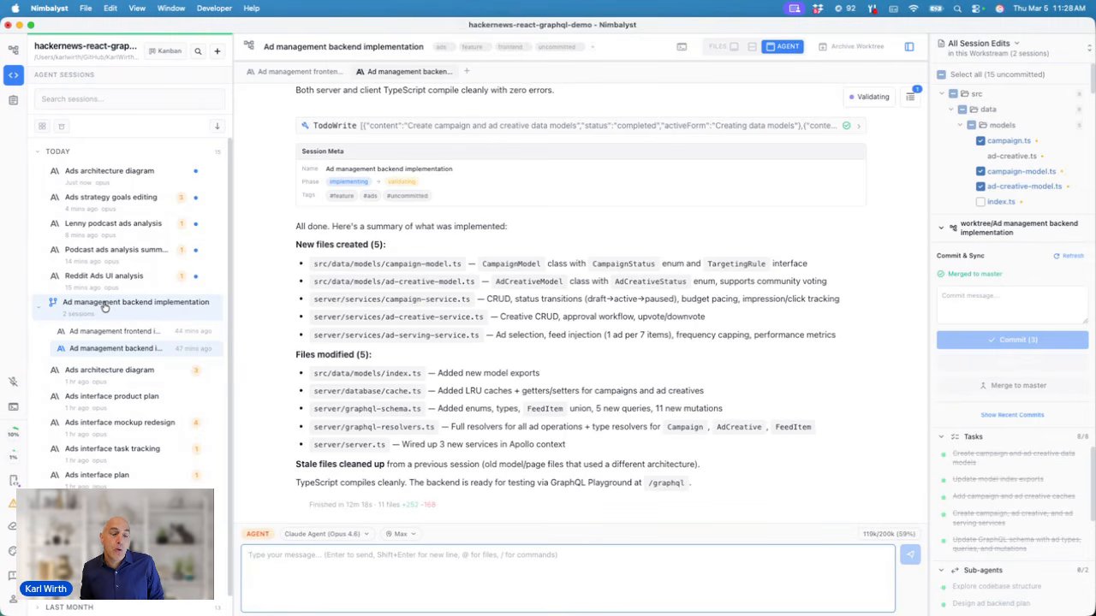
Step: Browse the Ads strategy goals editing and Lenny podcast ads analysis sessions, then start a new session
left_click(112, 204)
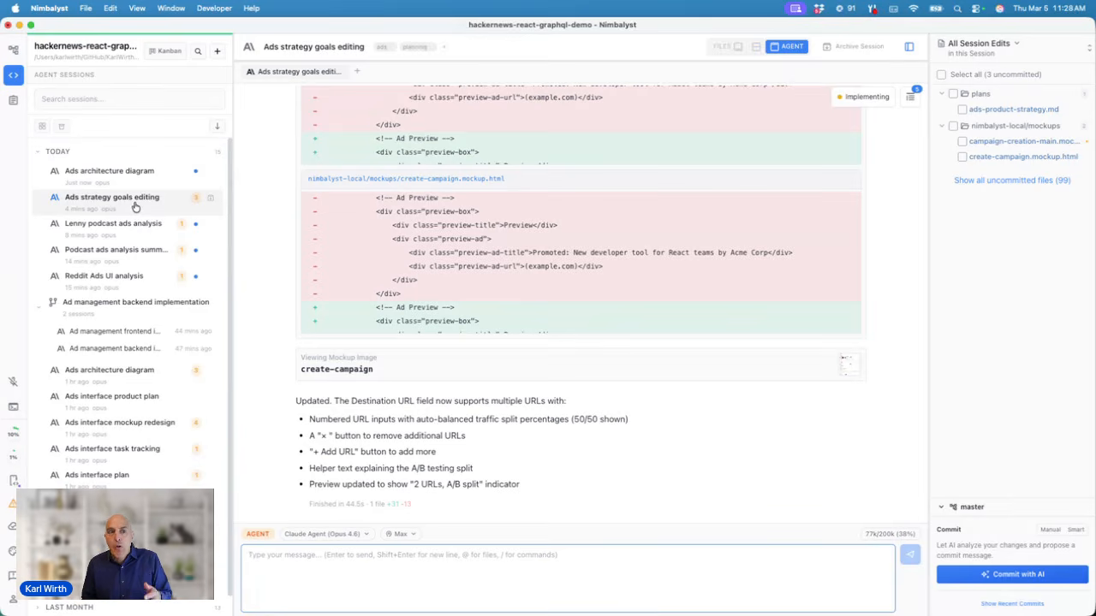
left_click(135, 225)
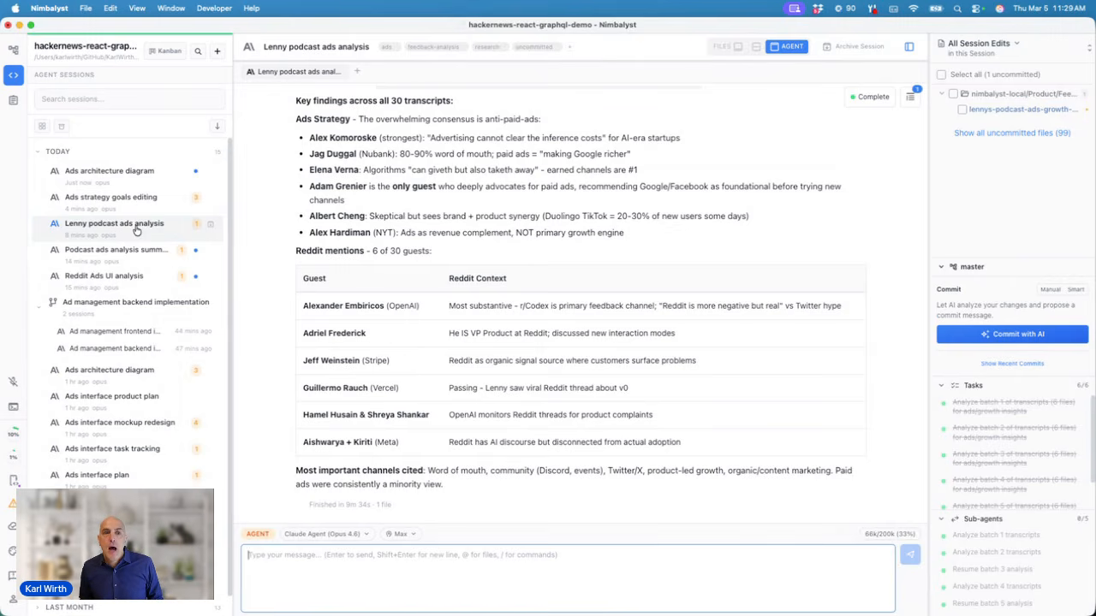
left_click(358, 73)
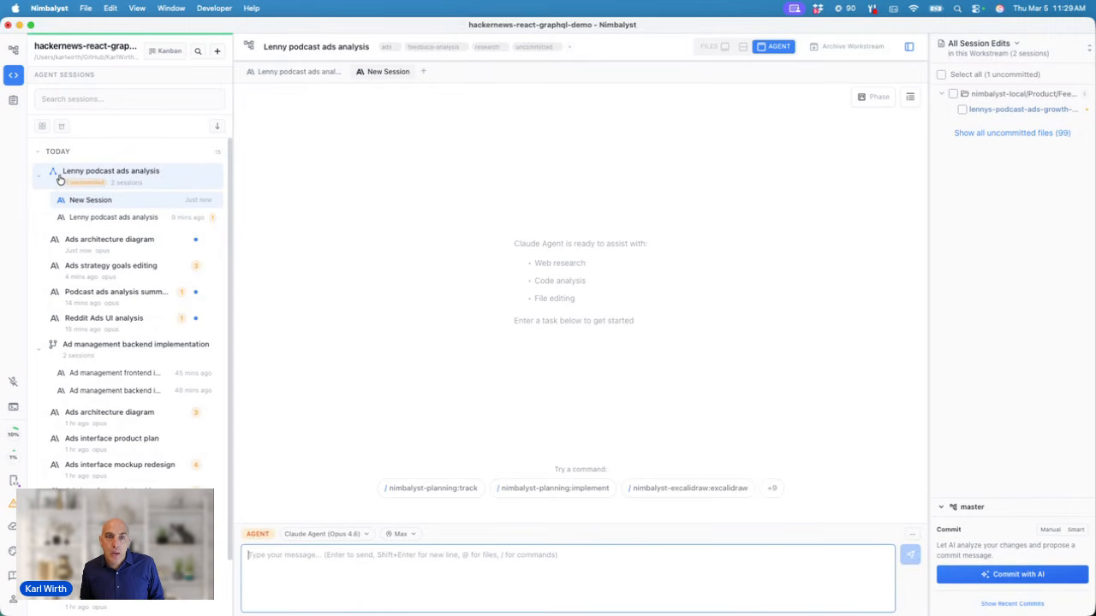
Step: Add a third session to the Lenny podcast ads analysis workstream
left_click(296, 74)
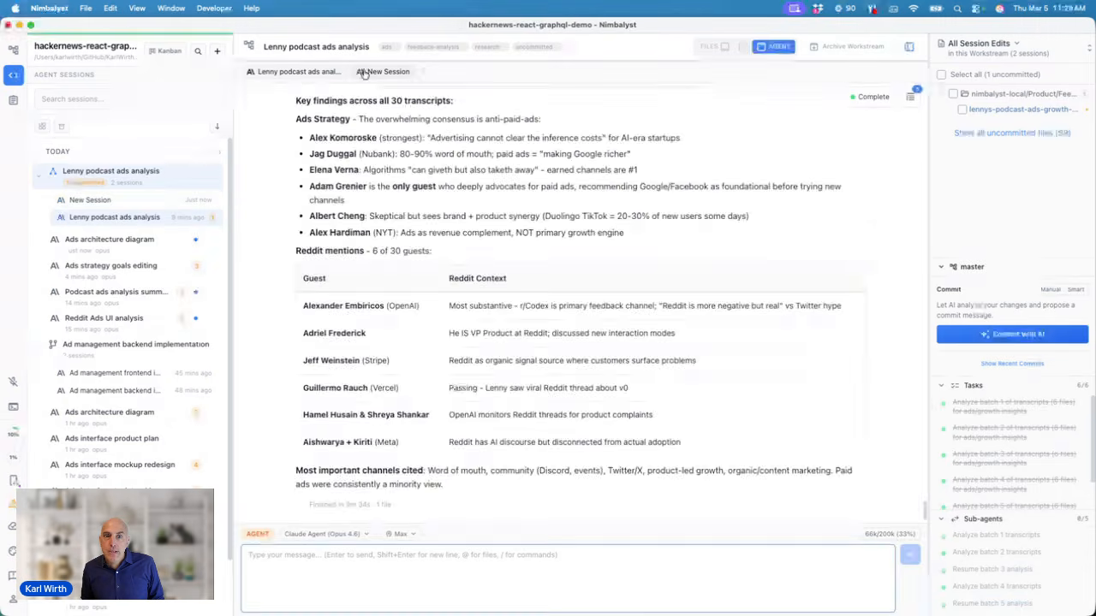
left_click(370, 73)
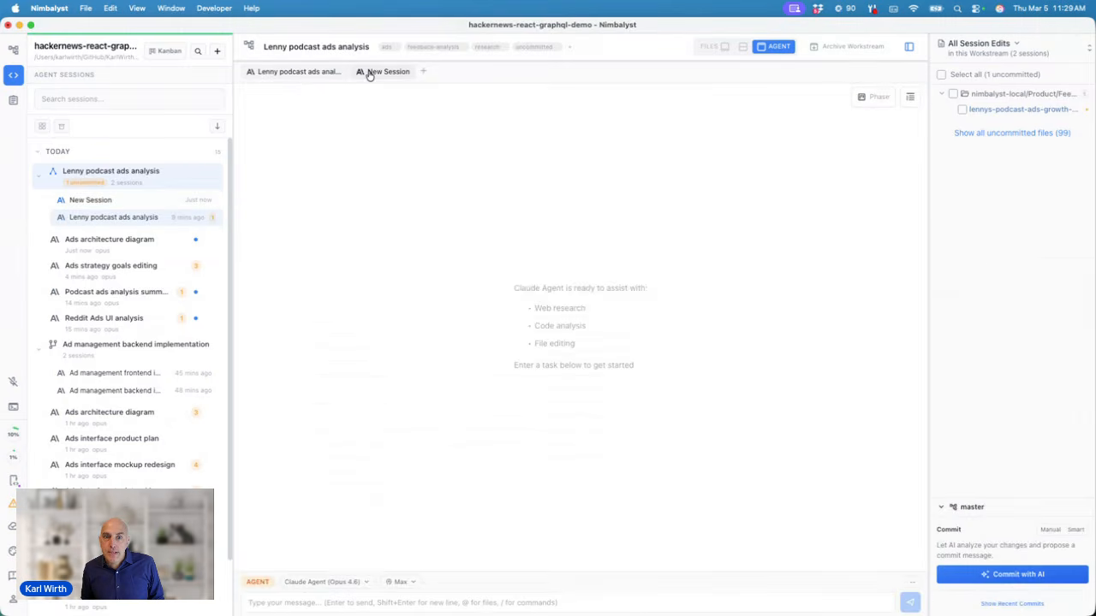
left_click(427, 74)
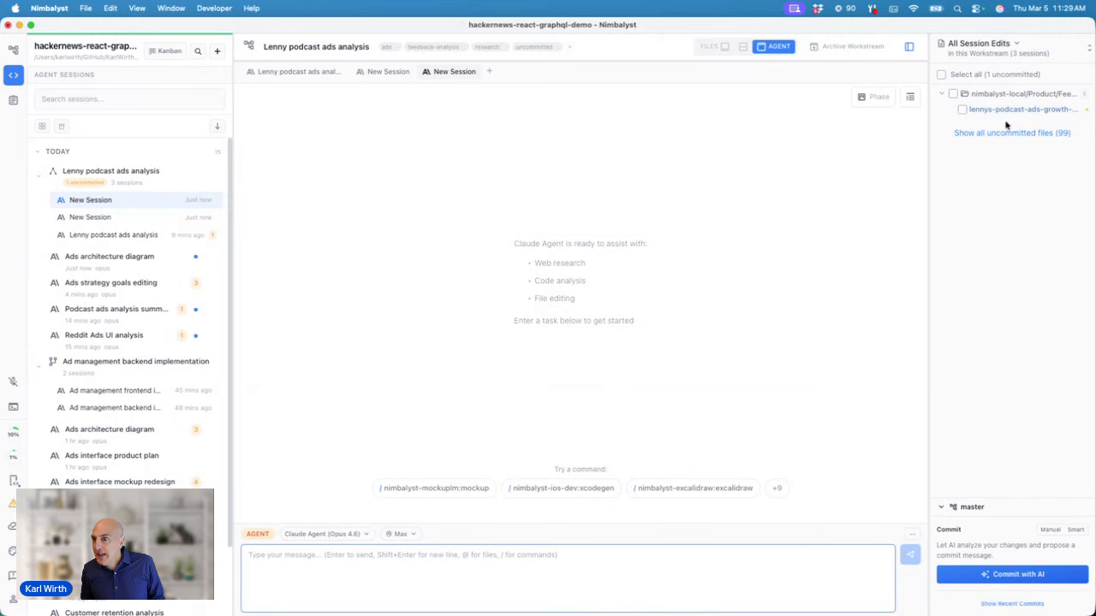
Step: Check the All Session Edits filter without changing it, then reopen the backend implementation session
left_click(997, 56)
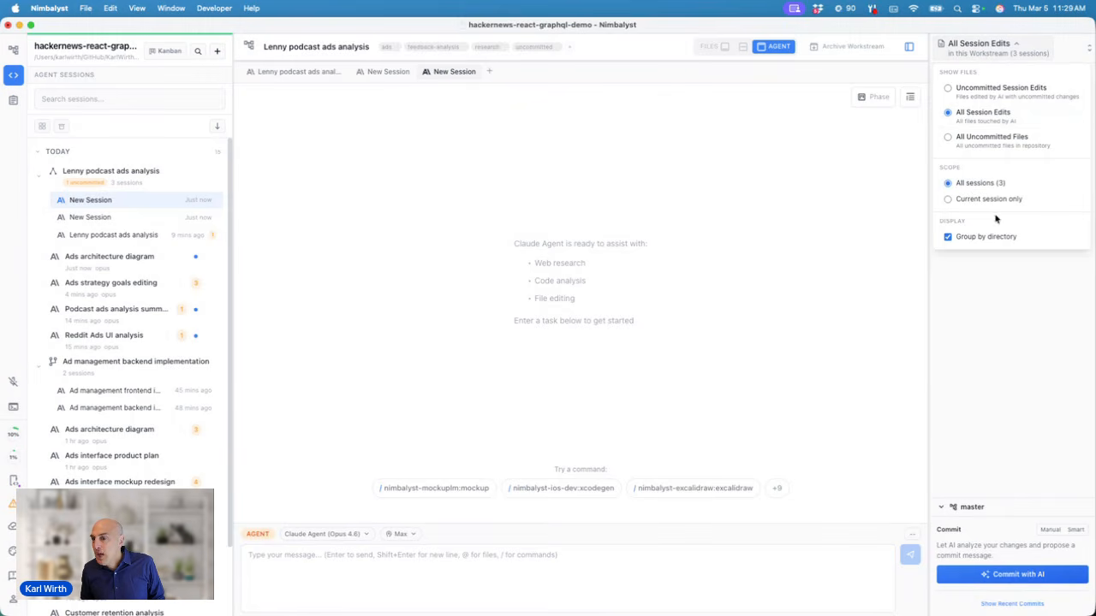
left_click(1000, 316)
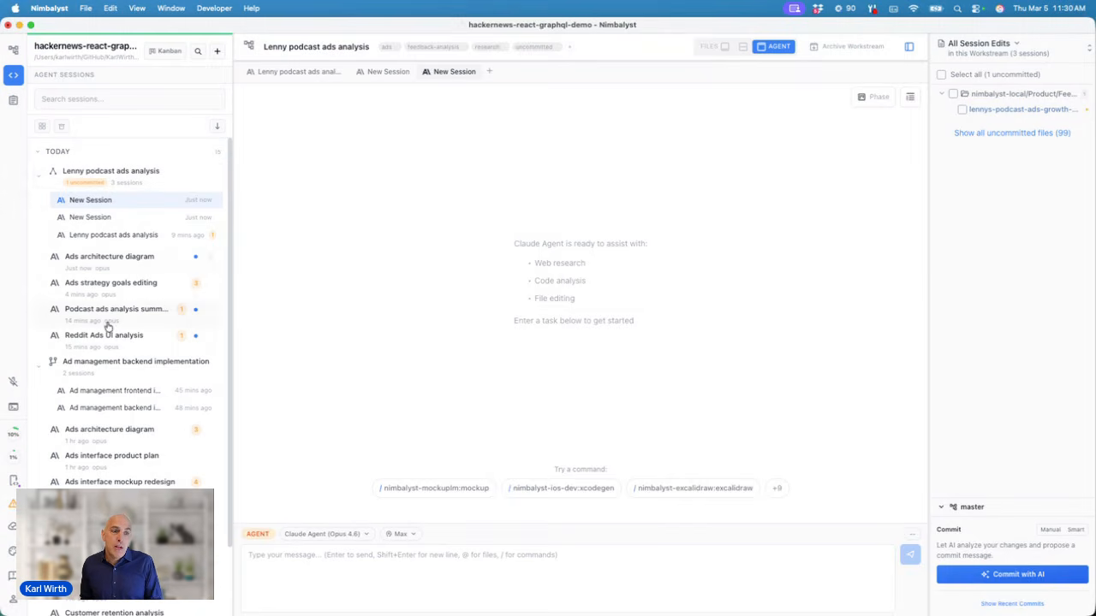
left_click(96, 367)
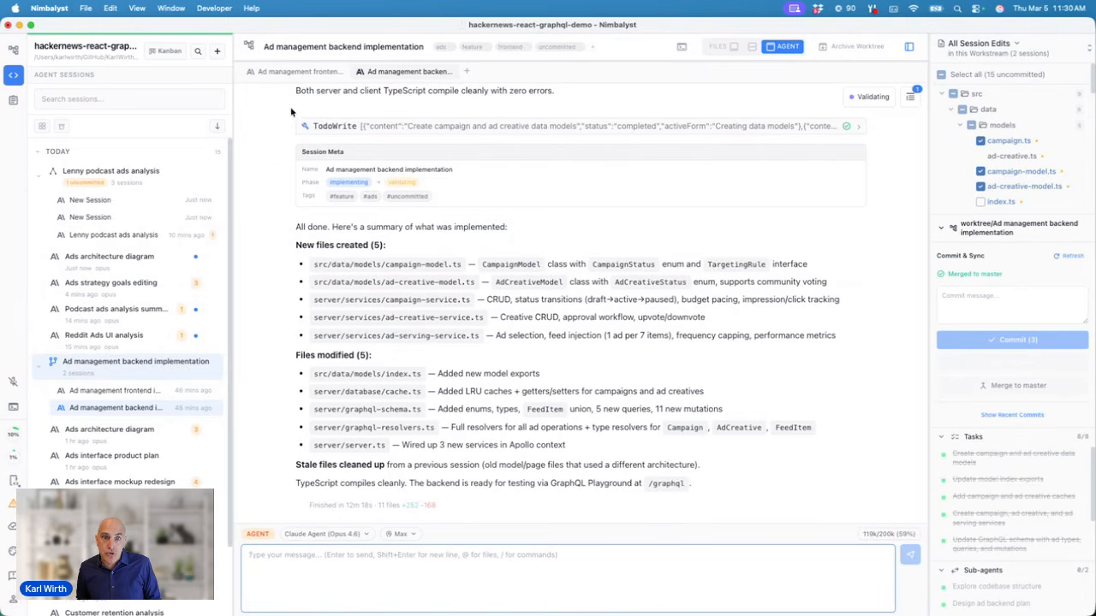
Step: Review the frontend implementation session's original request in its sent-prompts list
left_click(299, 72)
scroll(379, 176, "up", 15)
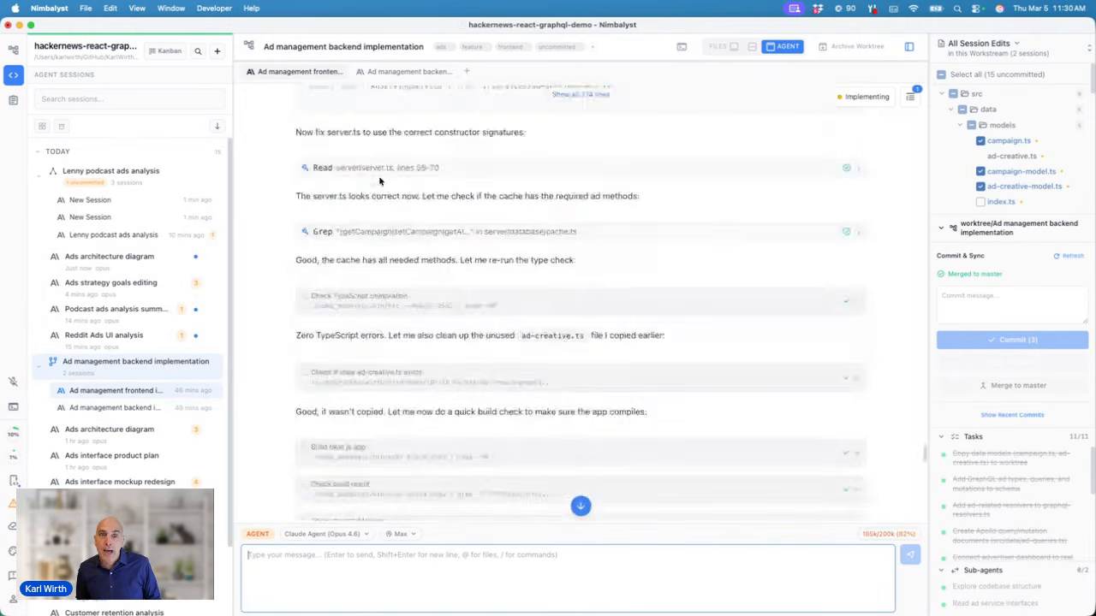
scroll(380, 180, "up", 20)
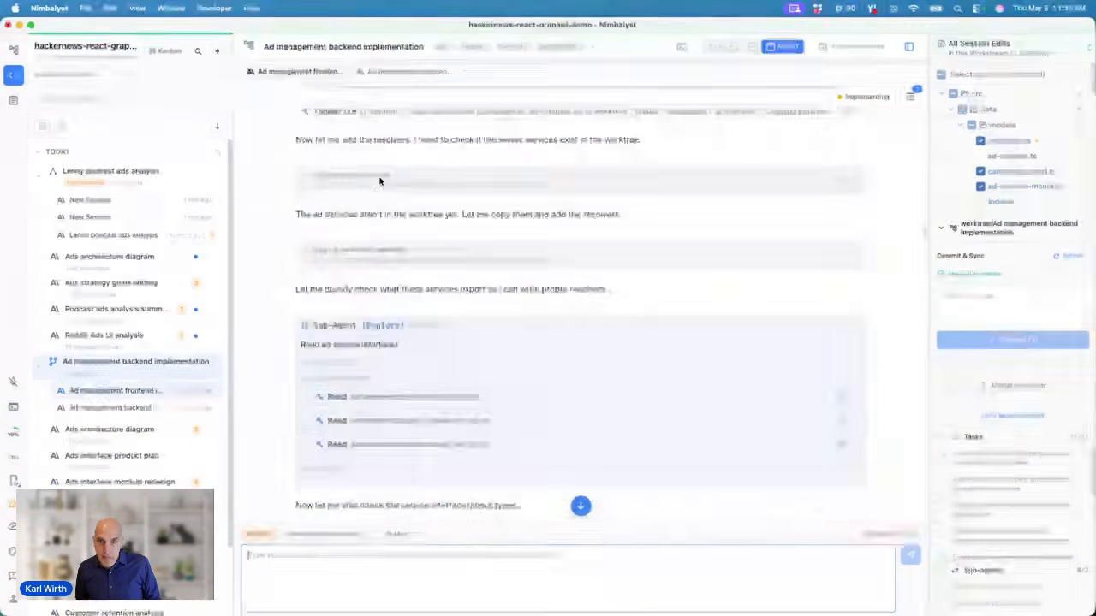
scroll(380, 181, "up", 10)
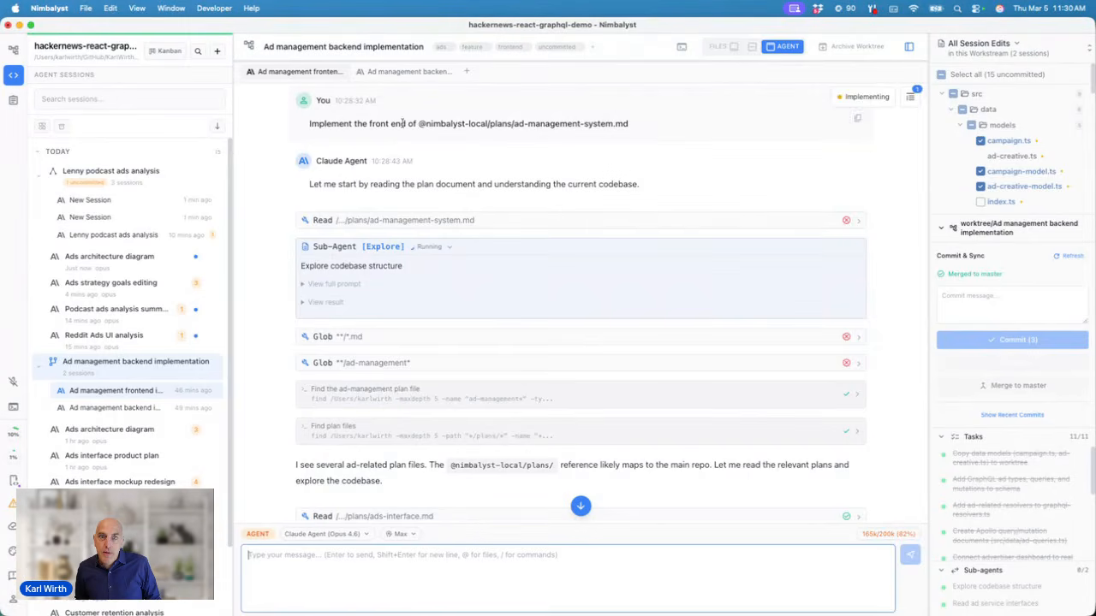
left_click(910, 97)
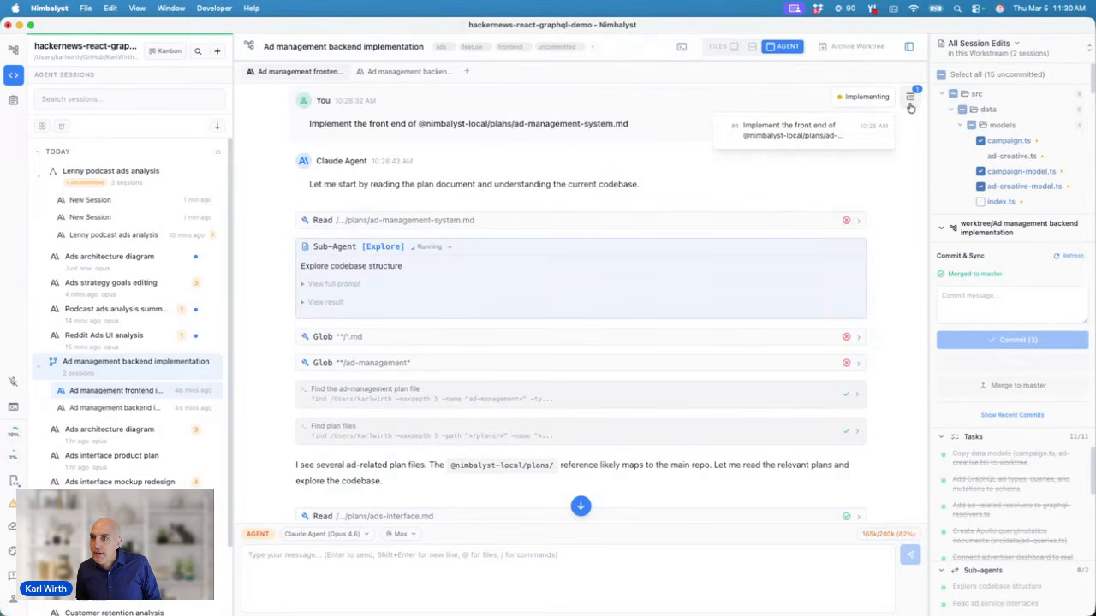
left_click(808, 136)
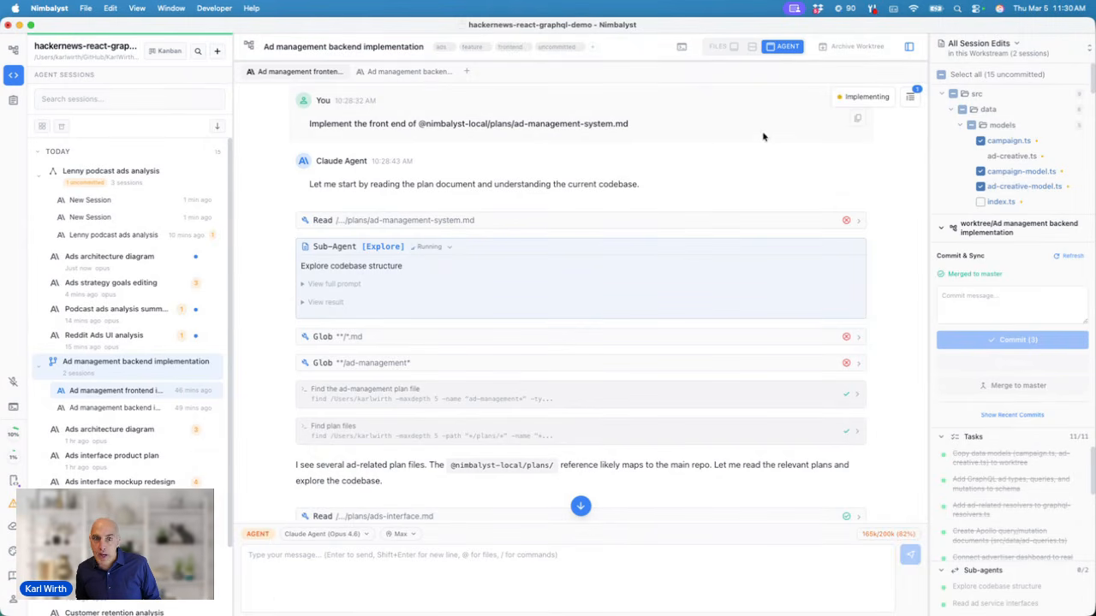
Step: Jump to the backend session's first prompt and scroll down to its approved plan
left_click(140, 407)
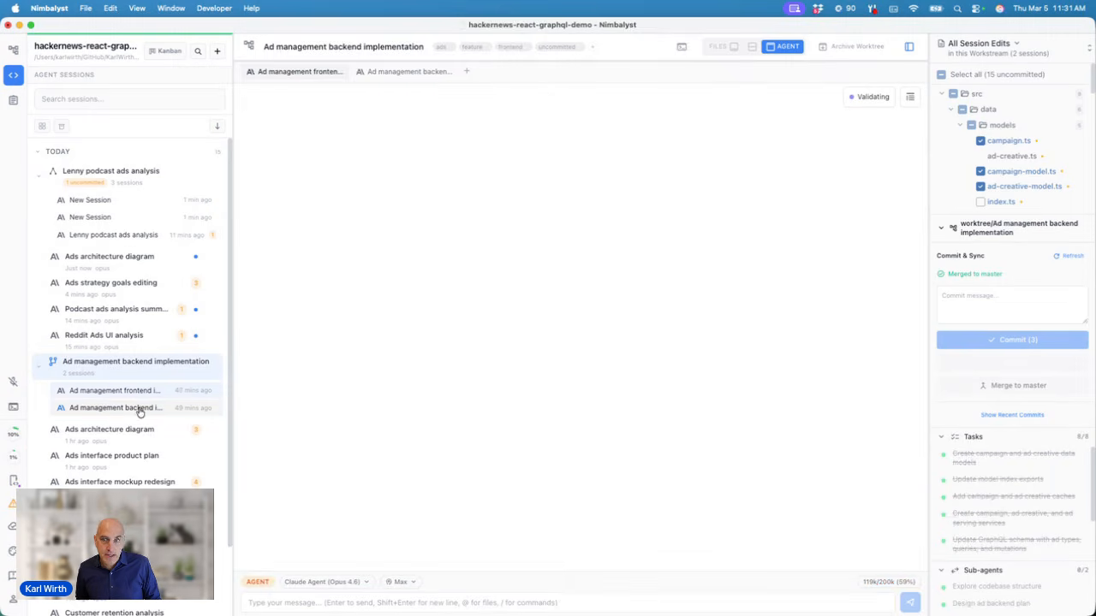
left_click(909, 98)
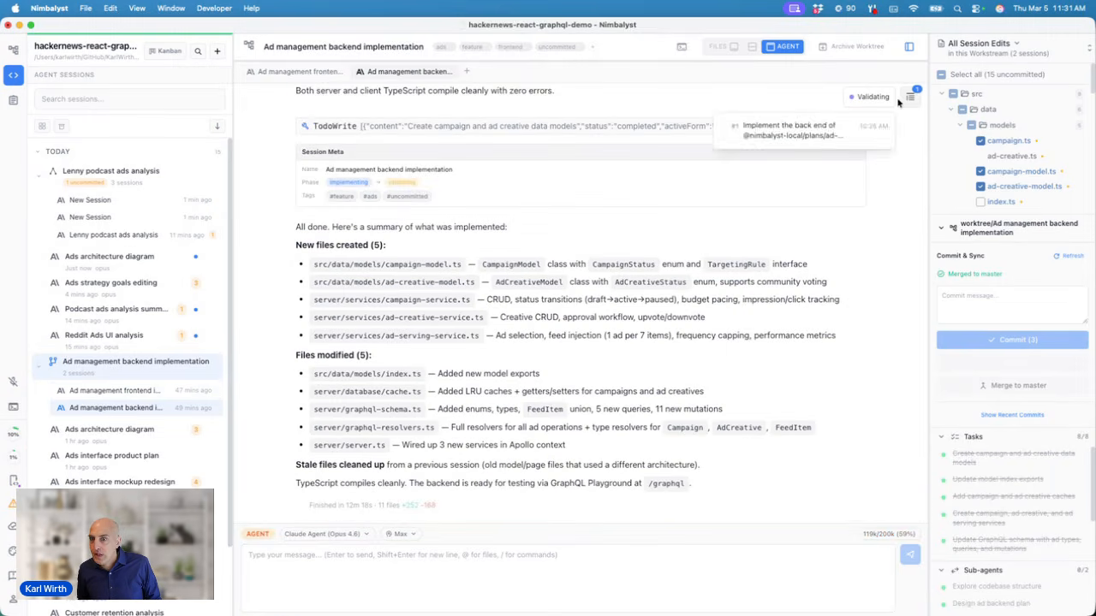
left_click(808, 137)
scroll(525, 283, "down", 15)
scroll(526, 283, "down", 10)
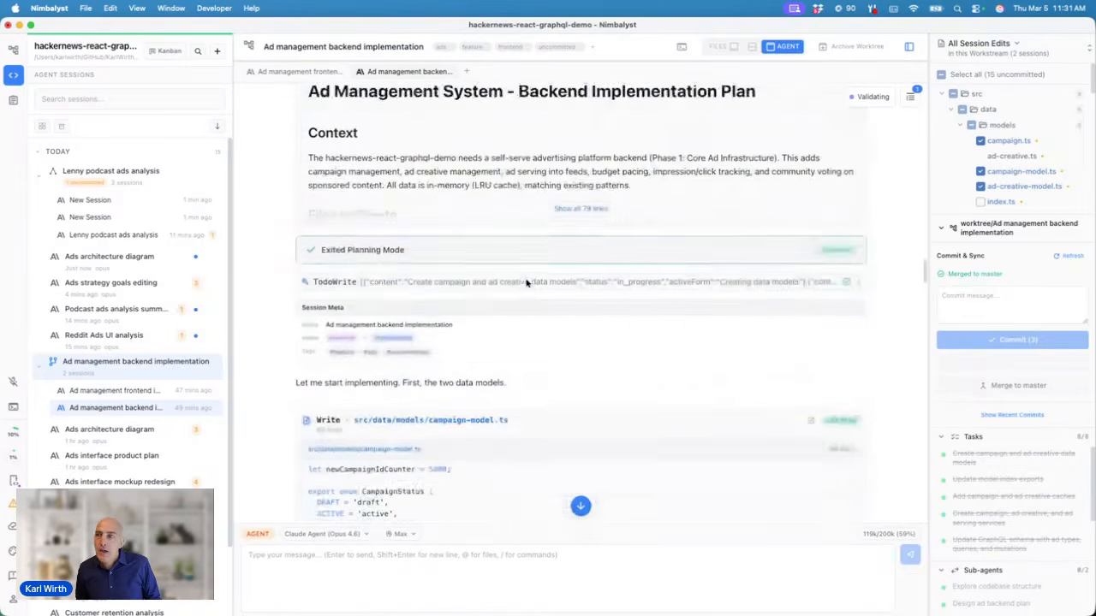
Step: Keep the changes to campaign.ts and remove the stray characters typed on line 11
left_click(1026, 147)
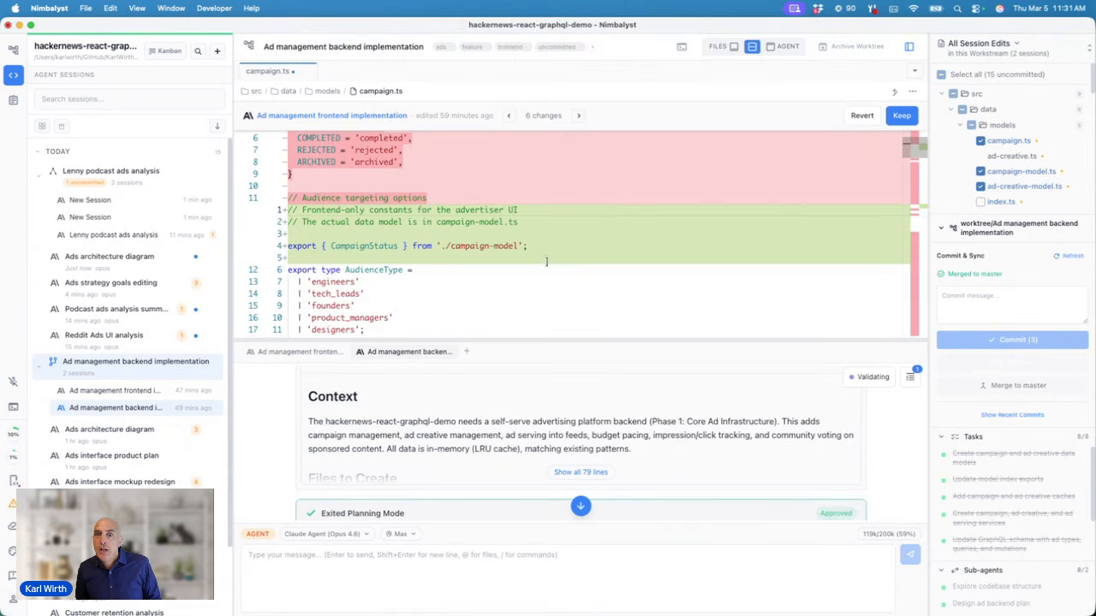
key("Return")
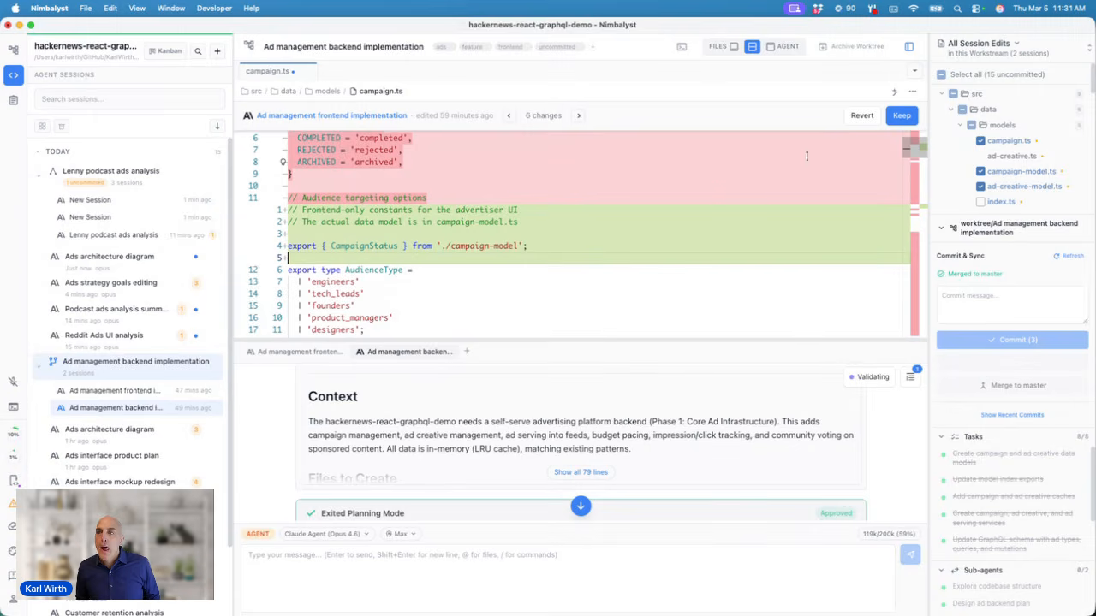
left_click(901, 114)
left_click(545, 227)
type("sdfgsdf")
key("BackSpace")
key("BackSpace")
key("BackSpace")
key("BackSpace")
key("BackSpace")
key("BackSpace")
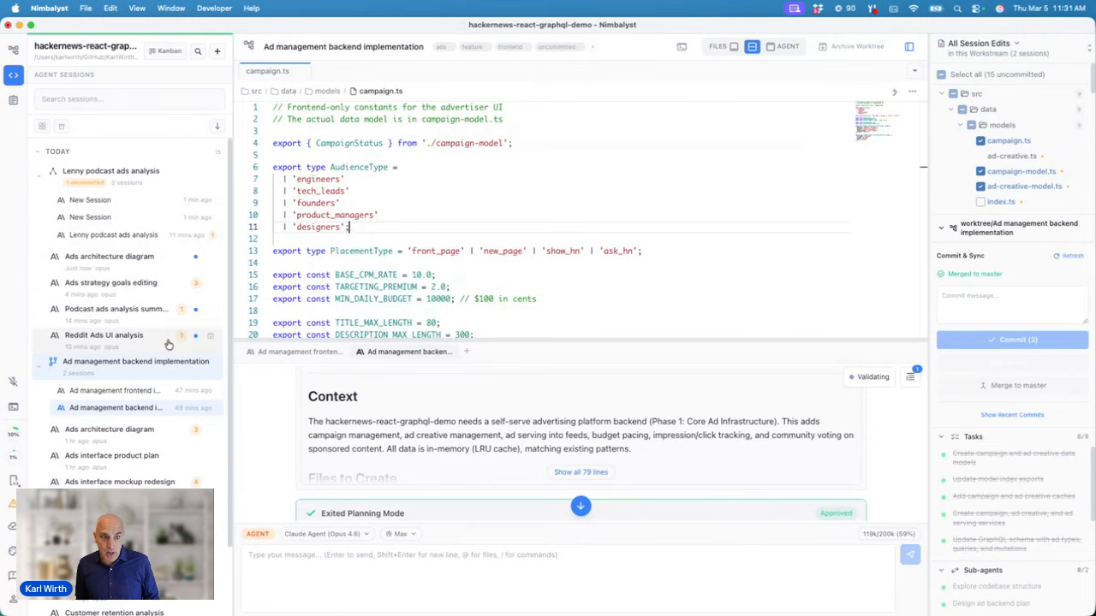
Step: Write a short commit message and commit the three checked files
left_click(973, 298)
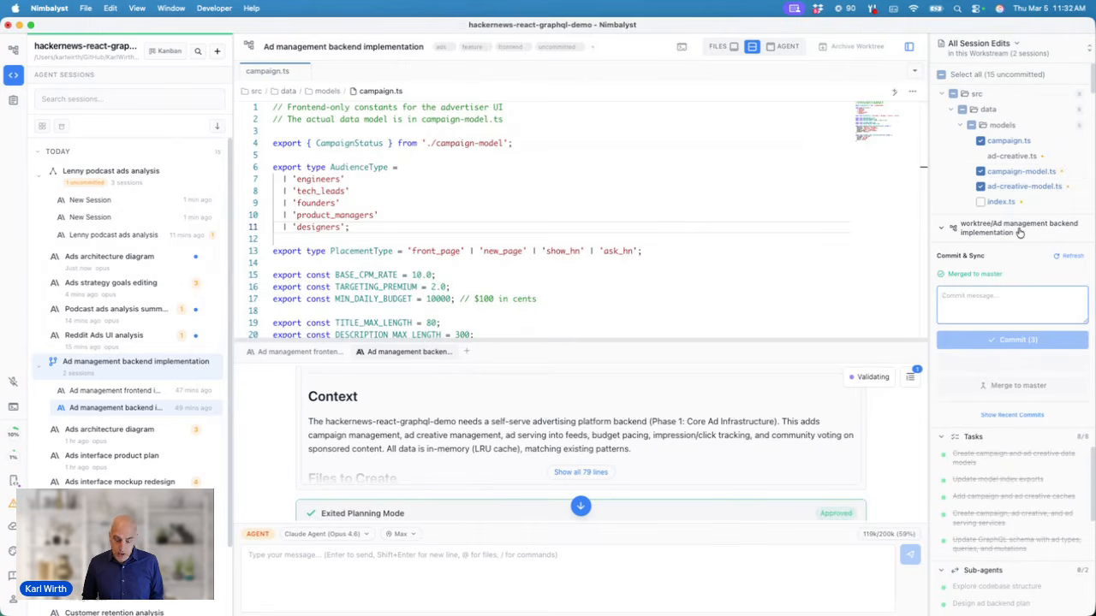
type("asfasdfsd")
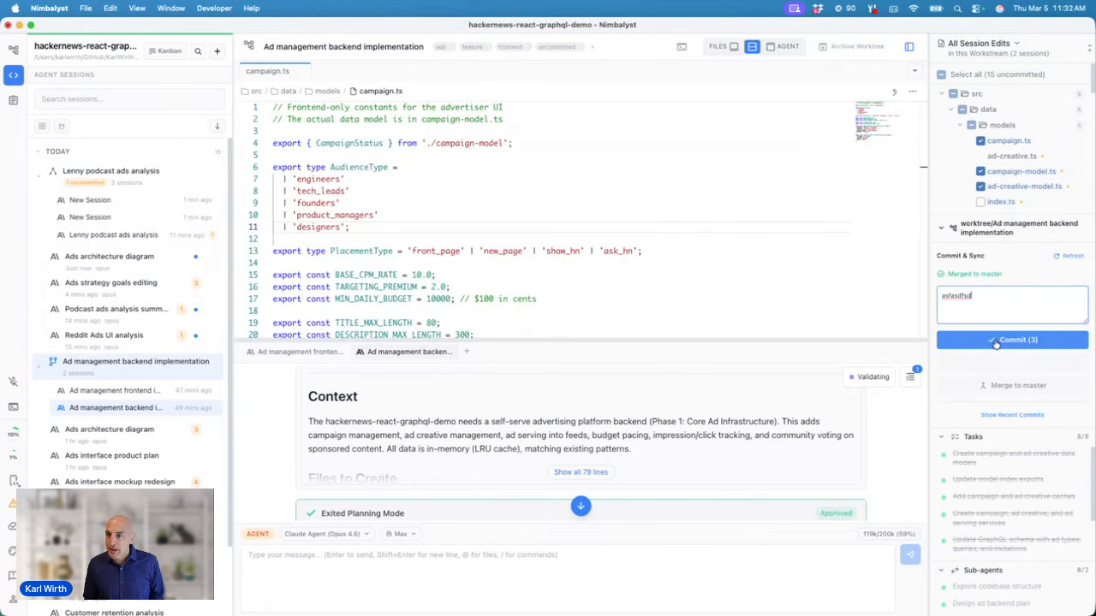
left_click_drag(989, 294, 936, 297)
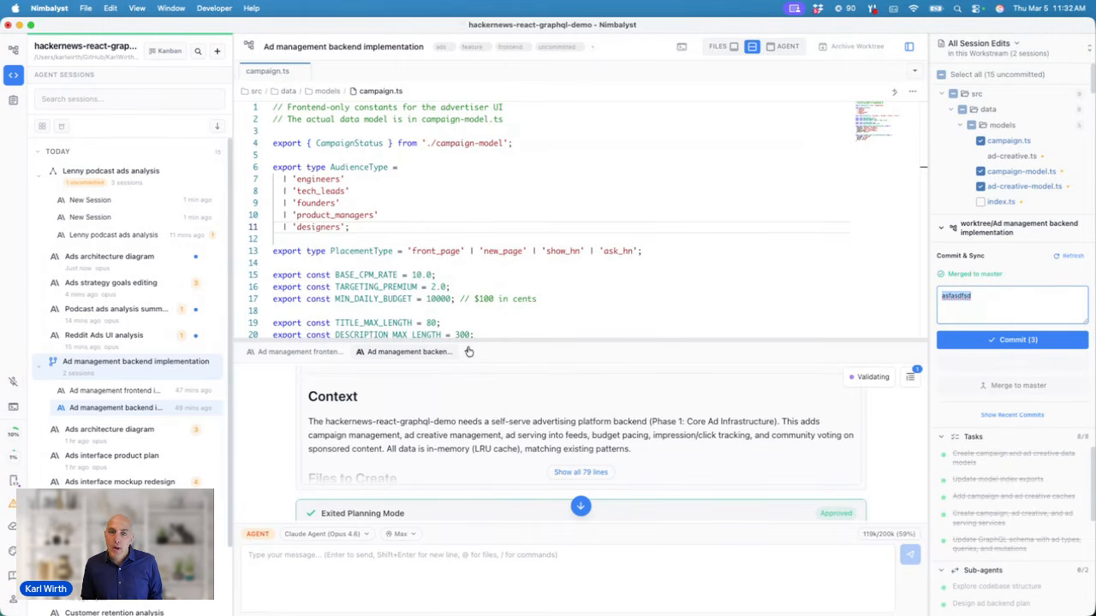
type("commit this")
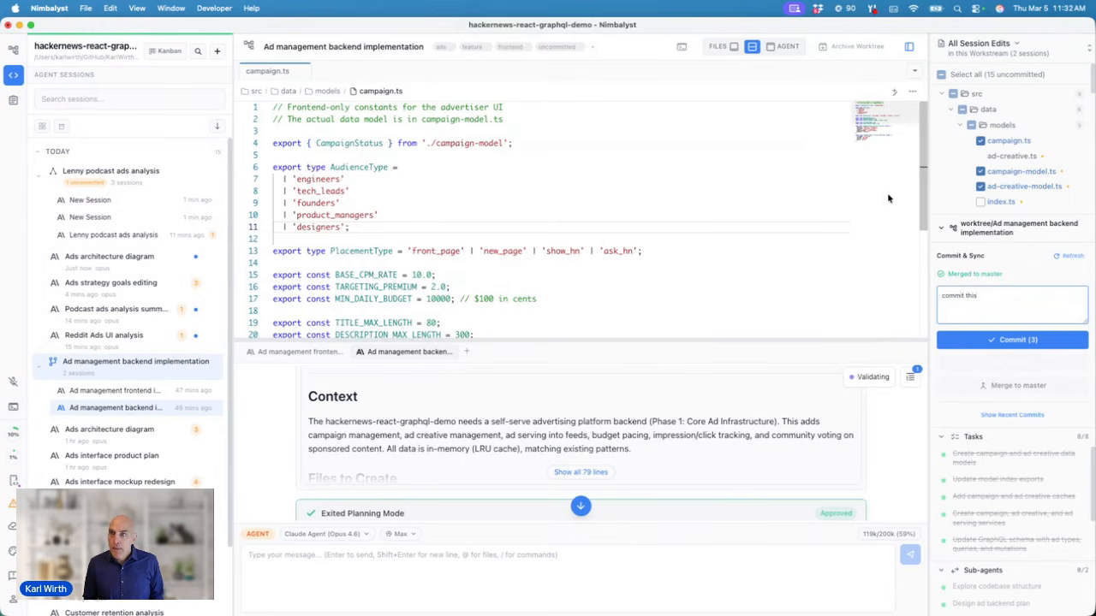
left_click(989, 340)
Step: Return to the end of the agent transcript, then show the project files with ads-architecture.excalidraw
left_click(784, 46)
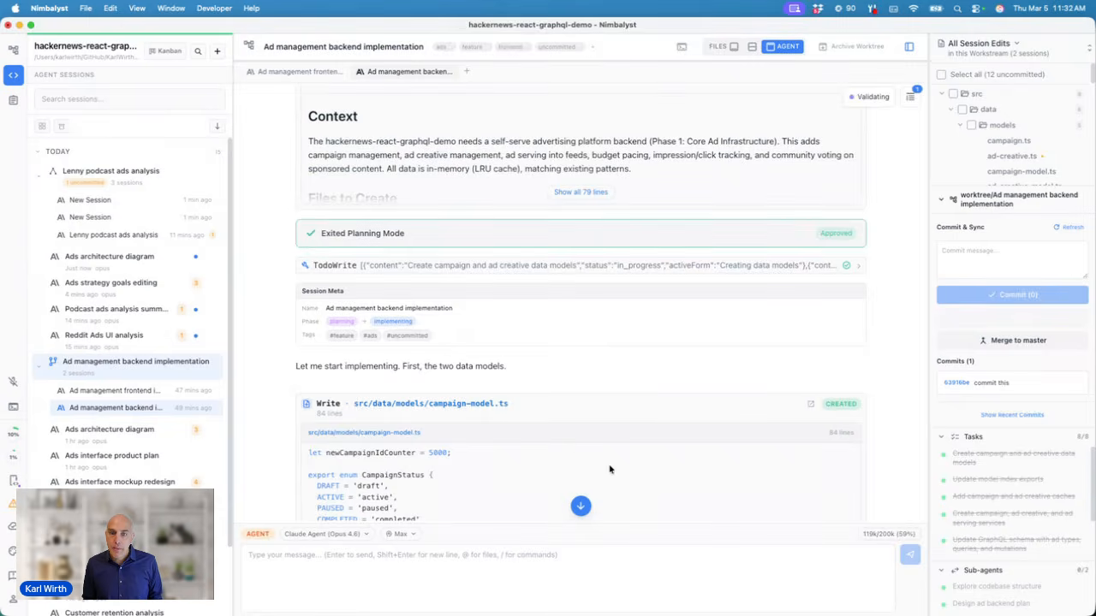
left_click(580, 505)
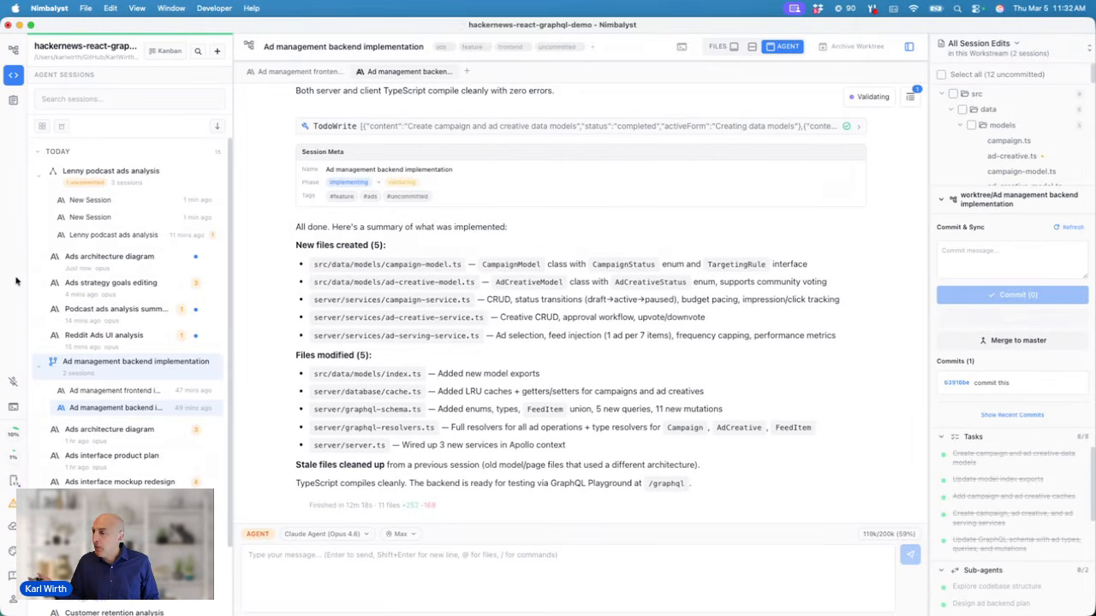
left_click(14, 53)
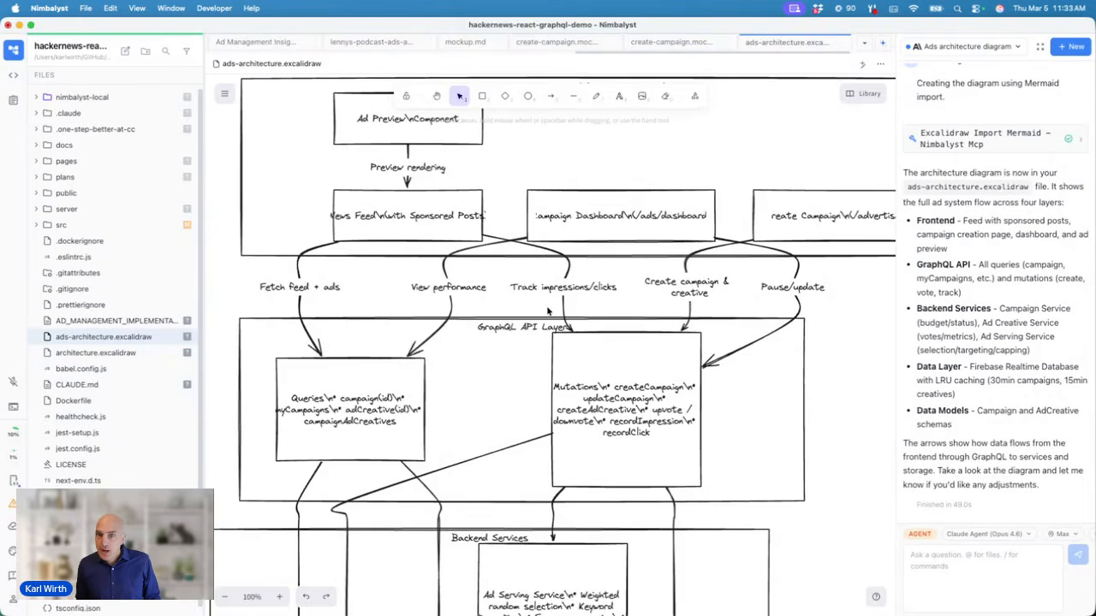
Step: Save the diagram and fill the Frontend layer frame with light blue
left_click(541, 258)
scroll(514, 239, "up", 3)
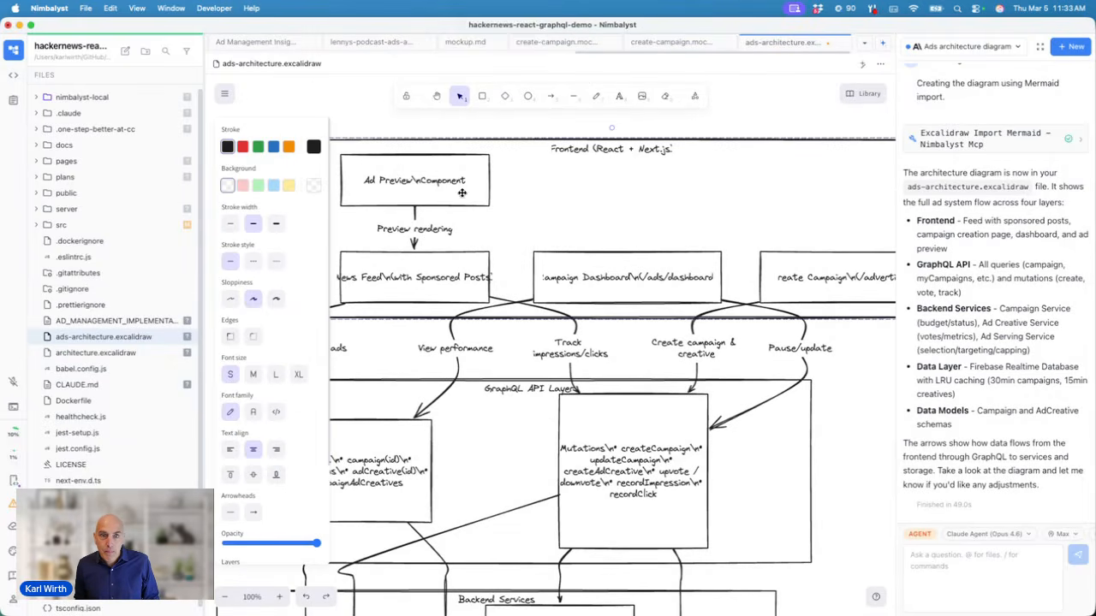
key("super+s")
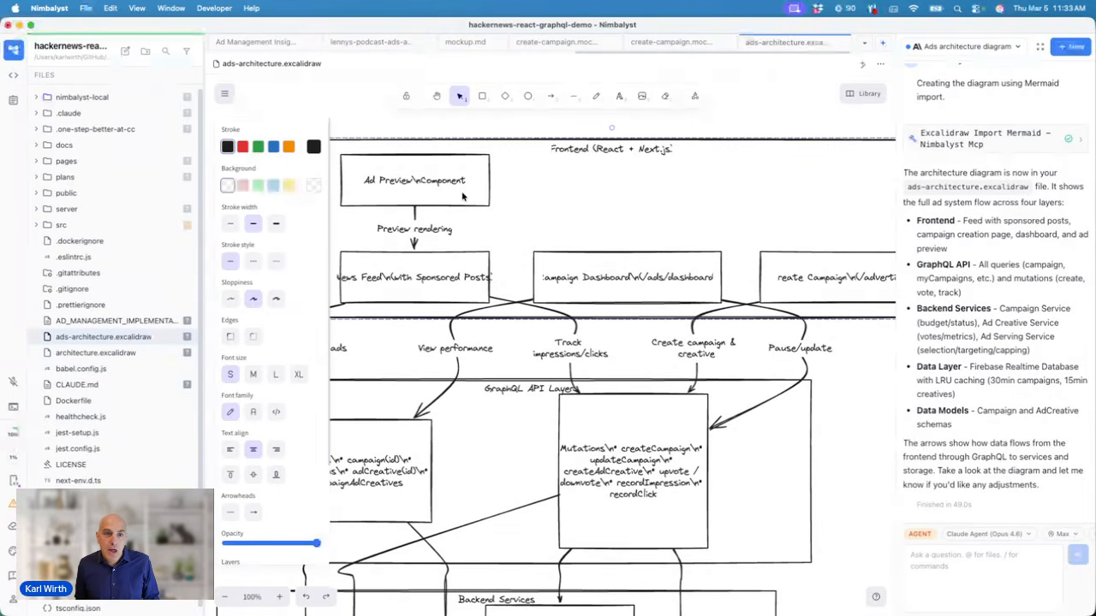
left_click(288, 187)
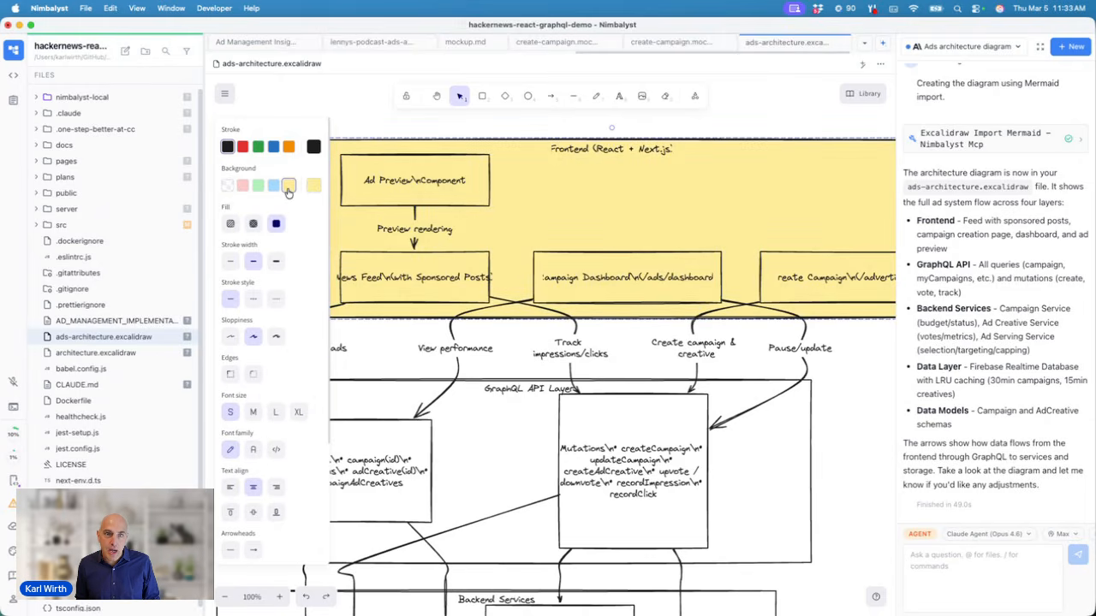
left_click(272, 188)
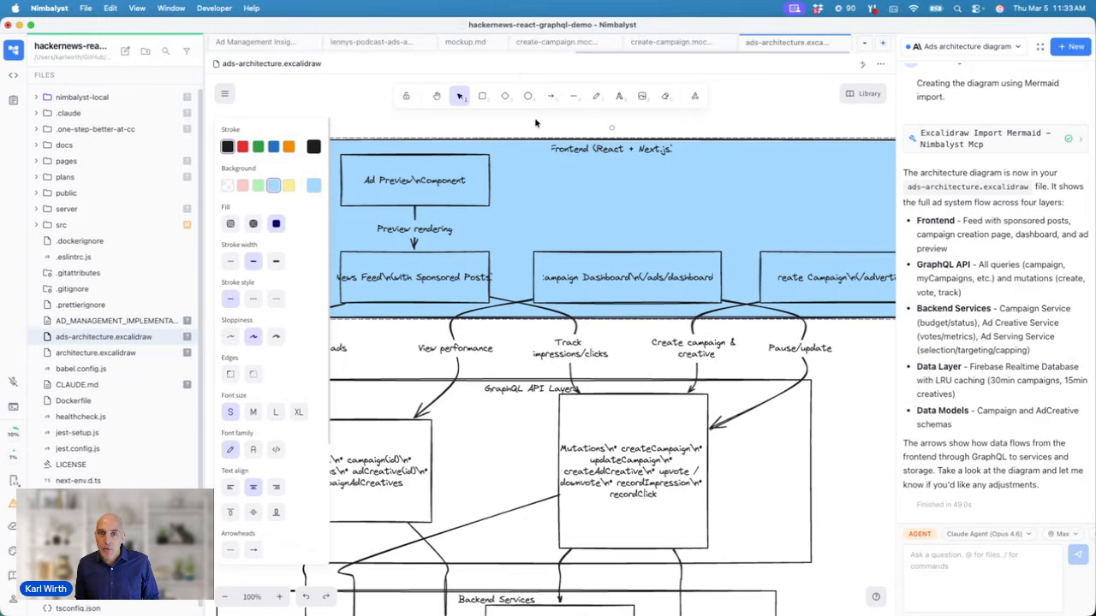
Step: Draw an empty rounded rectangle beside the Ad Preview component
left_click(482, 95)
left_click_drag(492, 152, 601, 216)
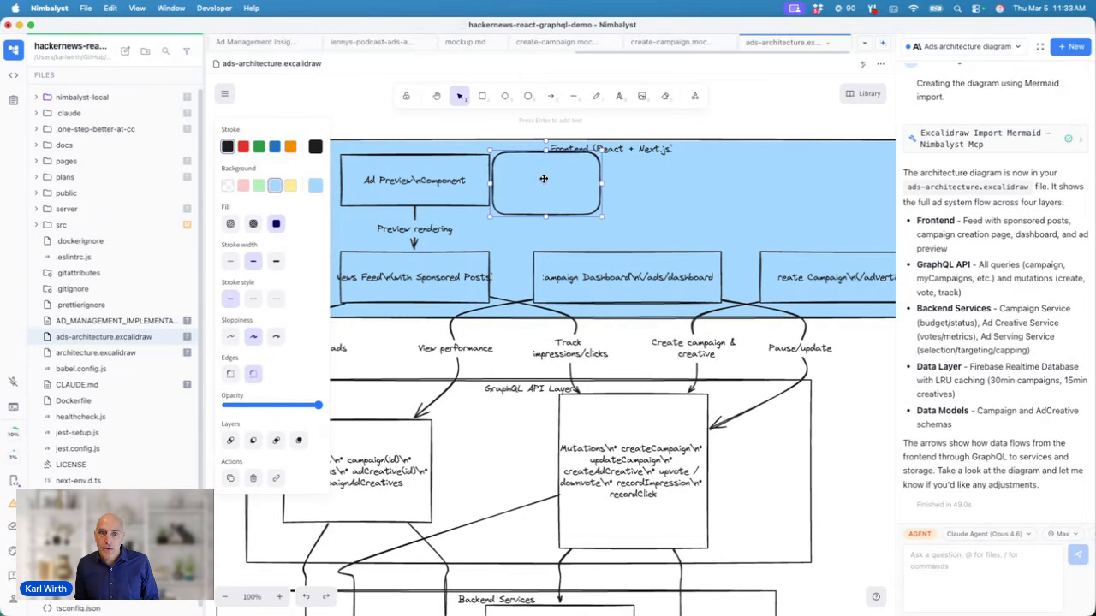
left_click(1006, 560)
Step: Send the agent the cleanup request beginning 'clean up this and ma…' asking for separate boxes and colours
type("clean up this and make each box separate and put some")
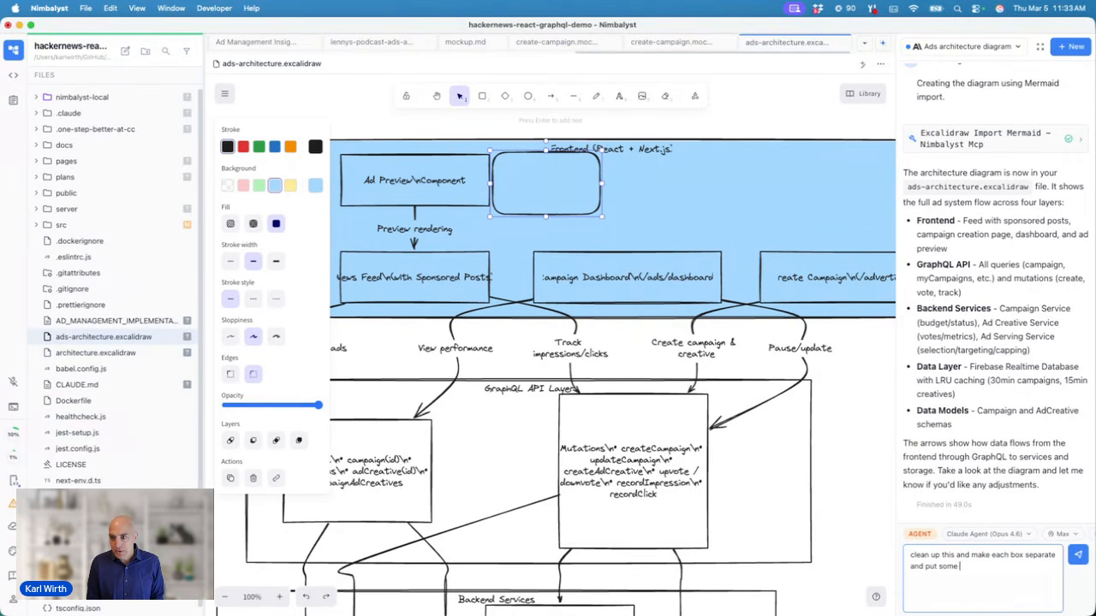
type("s")
key("Return")
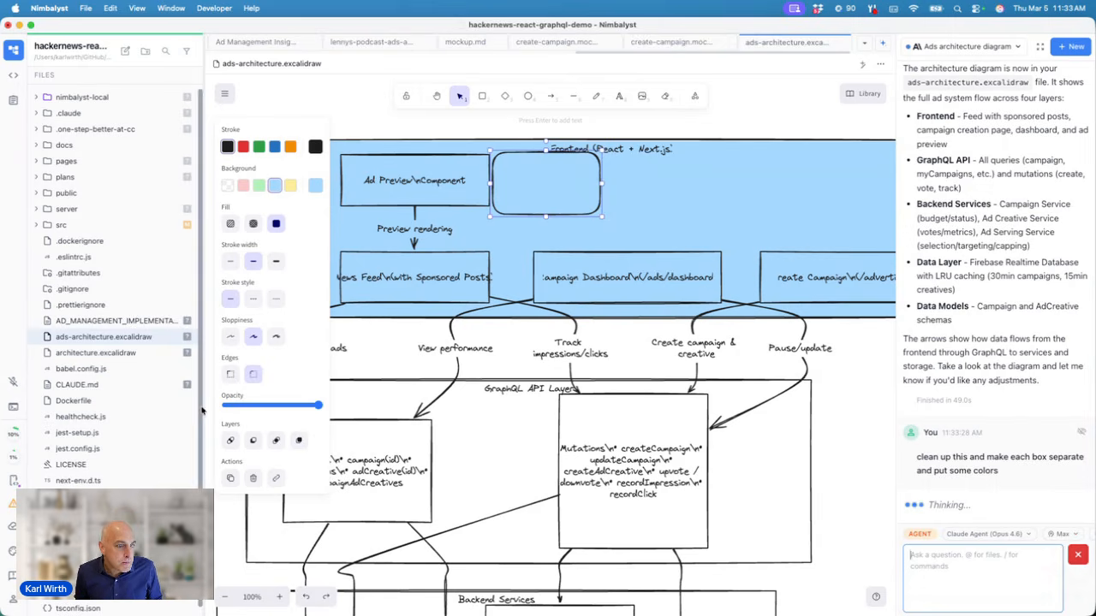
Step: Run ls in the third terminal tab, then switch the app to the Dark theme
left_click(14, 410)
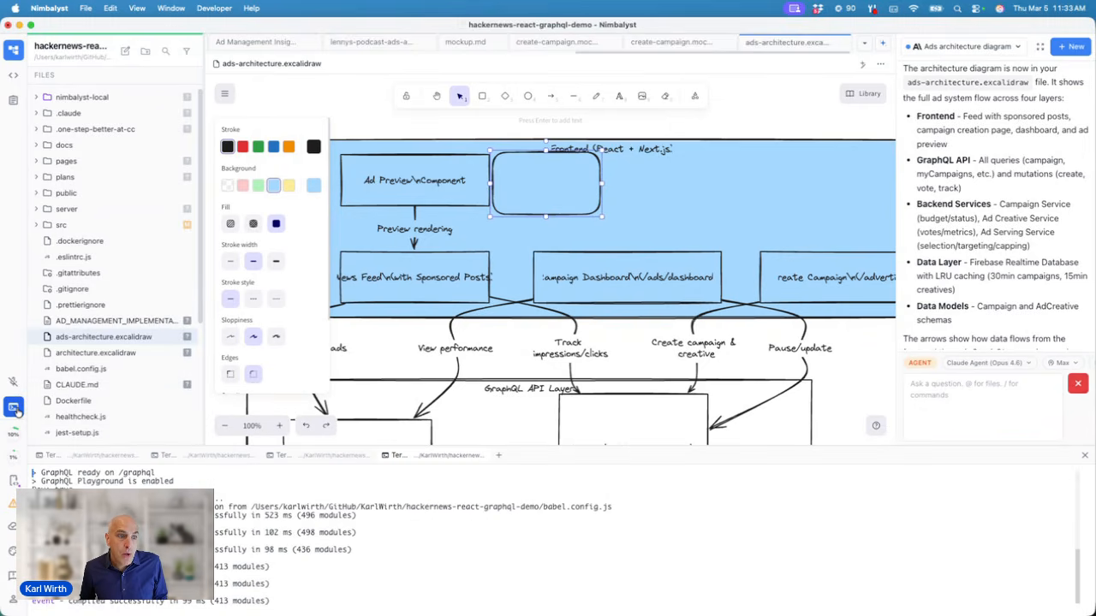
left_click(15, 410)
left_click(15, 410)
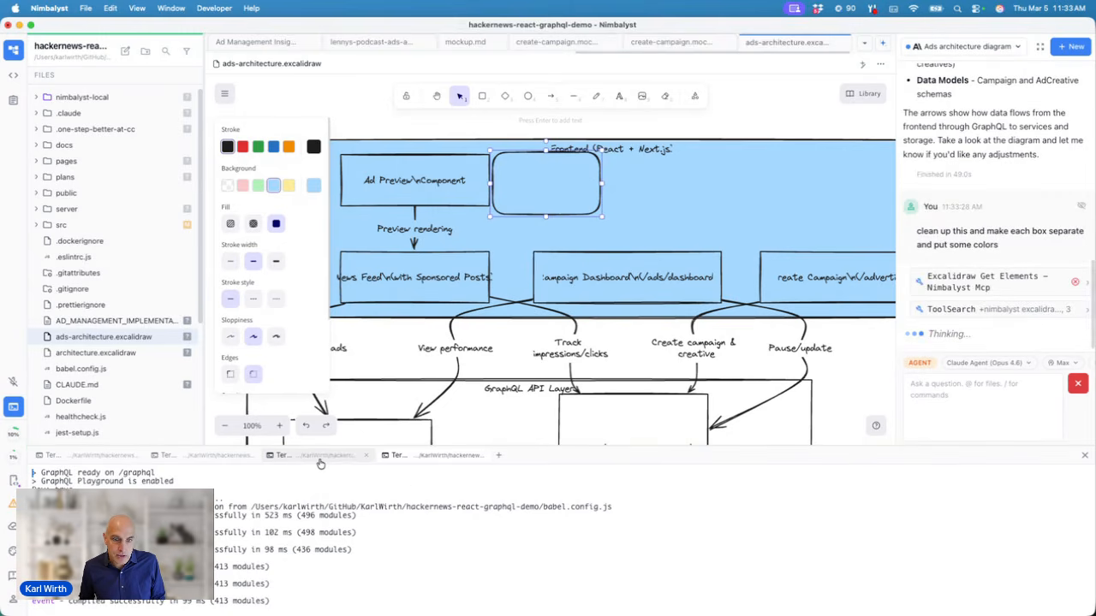
left_click(291, 455)
type("ls")
key("Return")
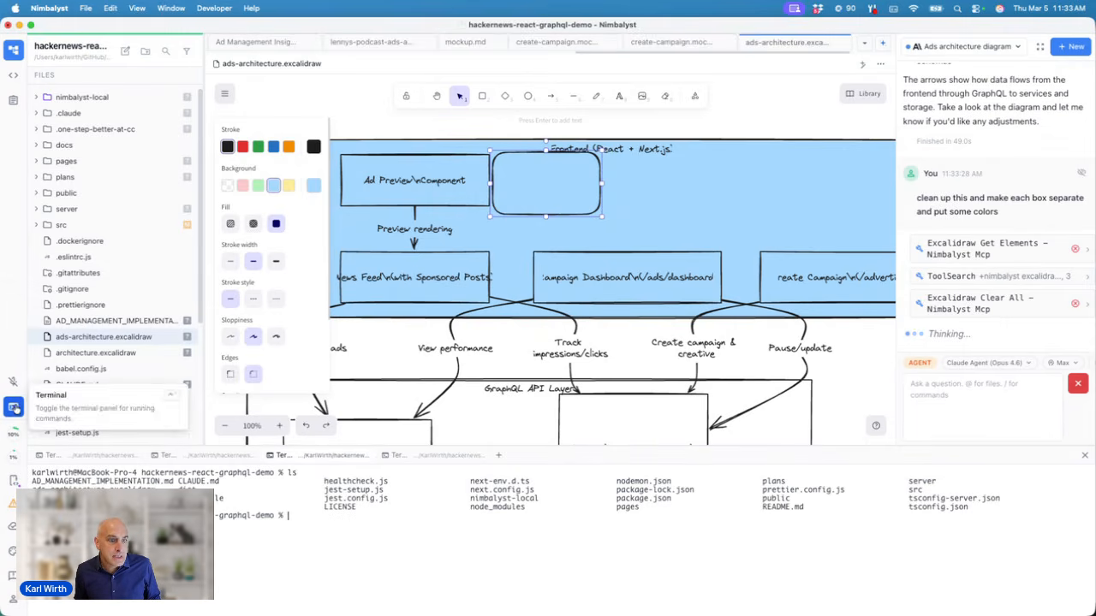
left_click(12, 552)
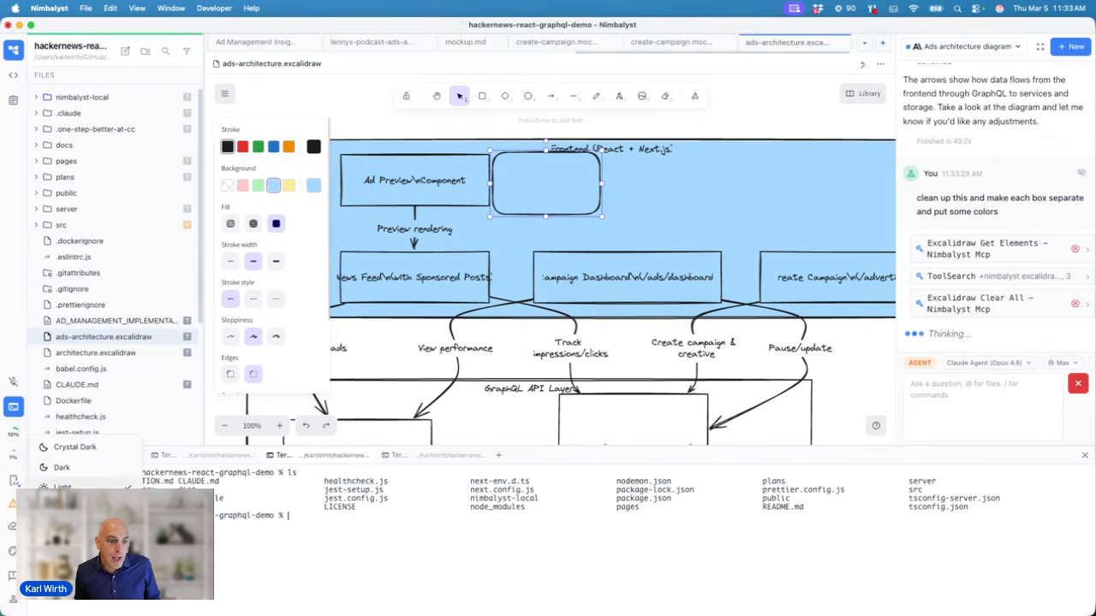
left_click(74, 467)
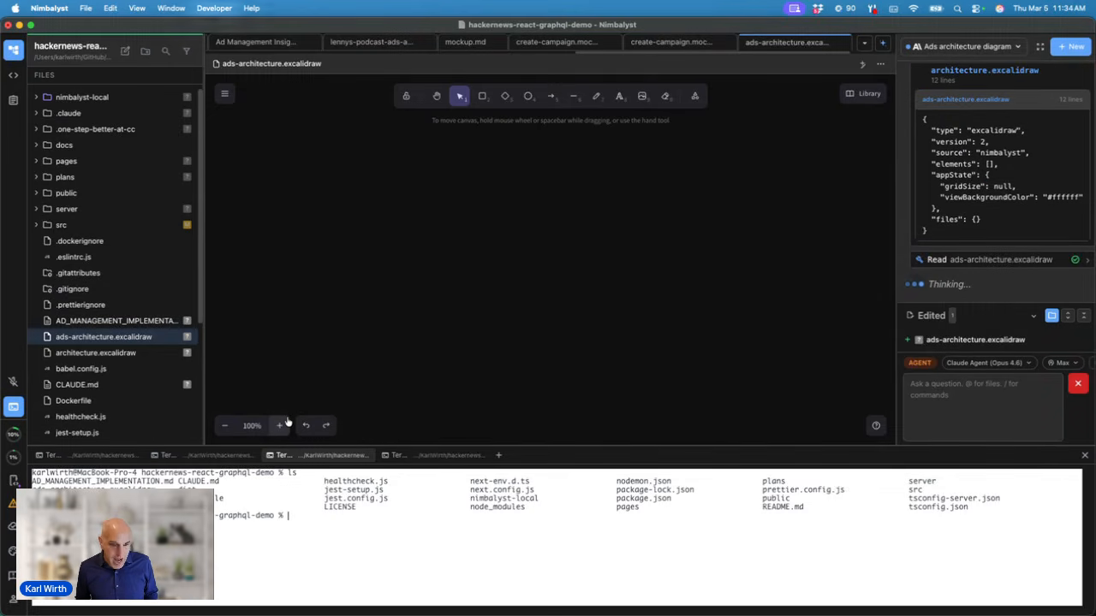
Step: Reload the window, hide the terminal panel, and switch the app back to the Light theme
key("super+r")
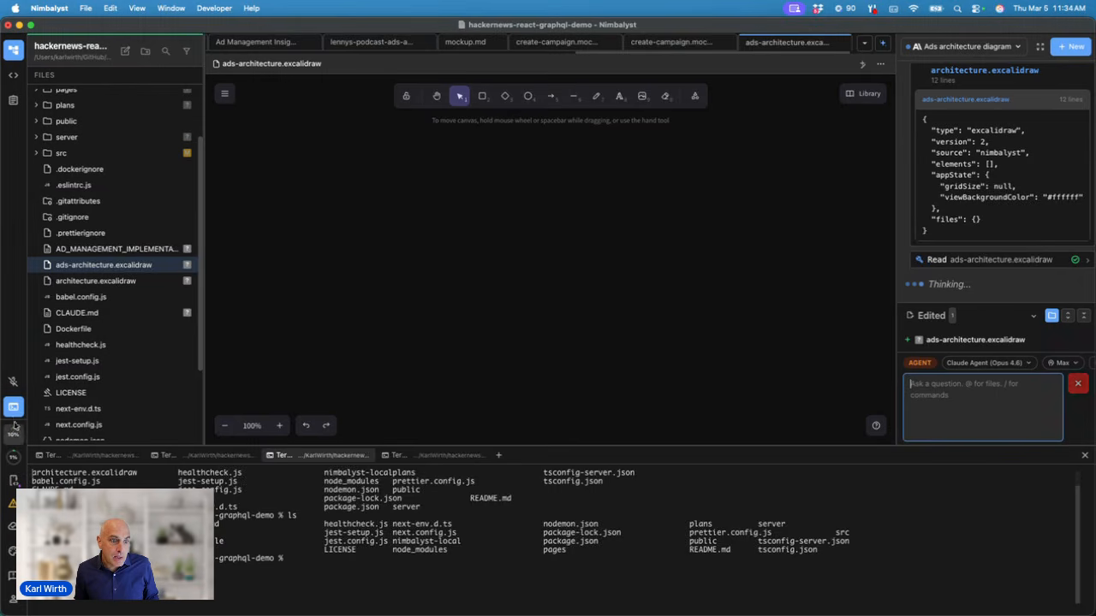
left_click(13, 408)
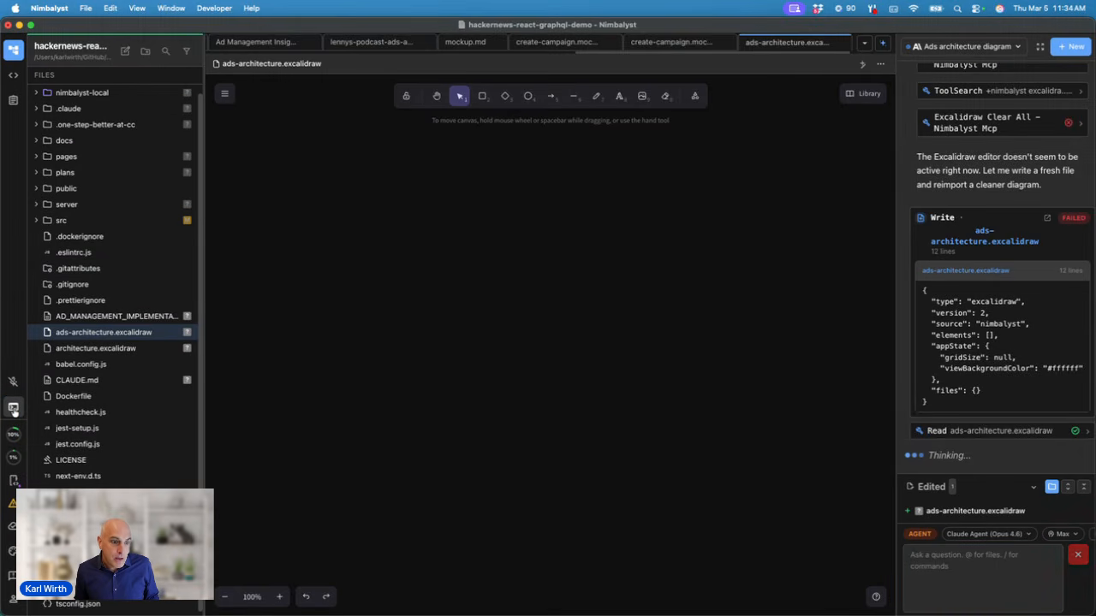
left_click(13, 552)
left_click(65, 486)
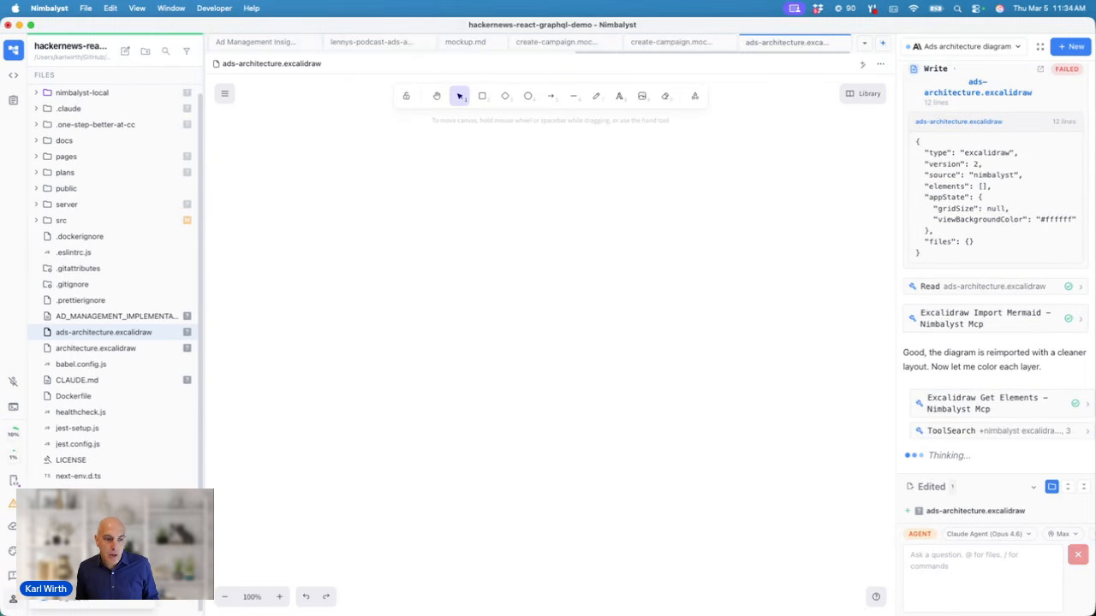
Step: From Settings' MCP Servers User scope, open Add MCP Server to show GitHub, Playwright, Sentry templates
left_click(68, 598)
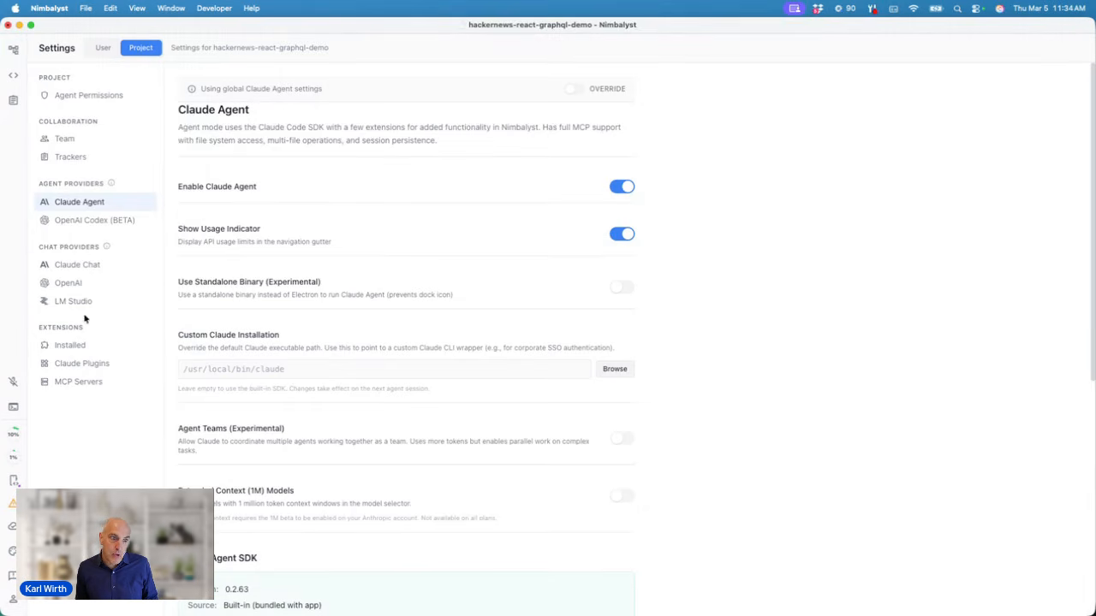
left_click(89, 381)
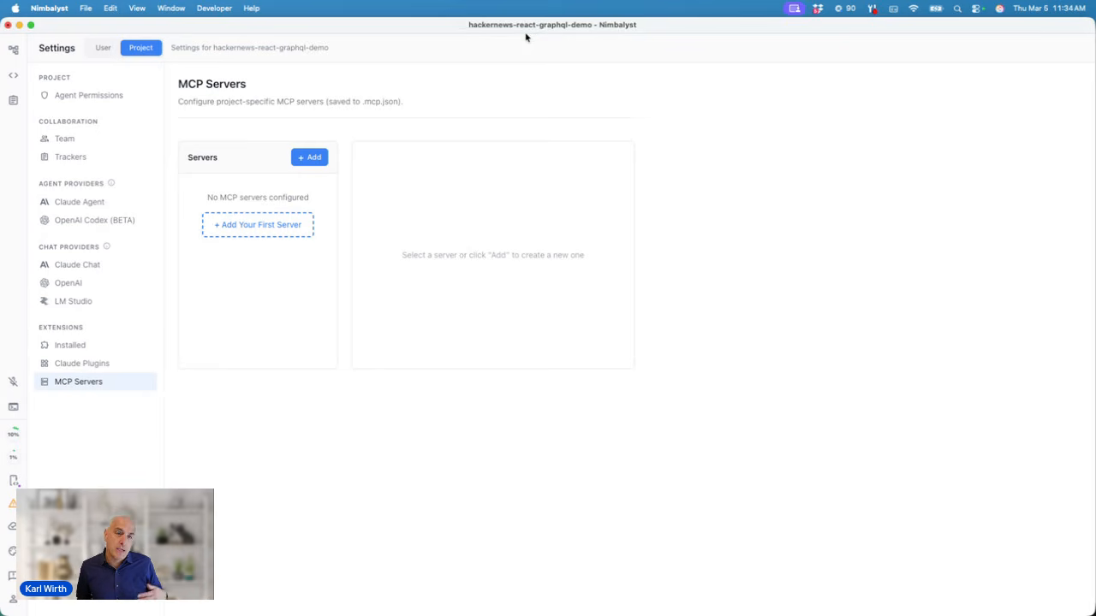
left_click(103, 48)
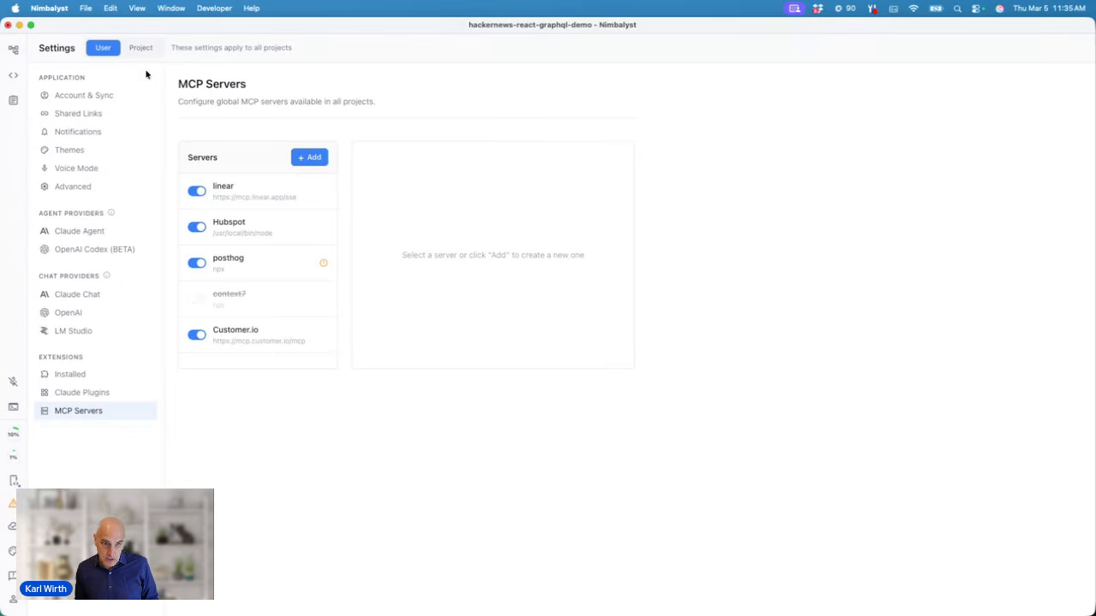
left_click(306, 159)
scroll(360, 315, "down", 8)
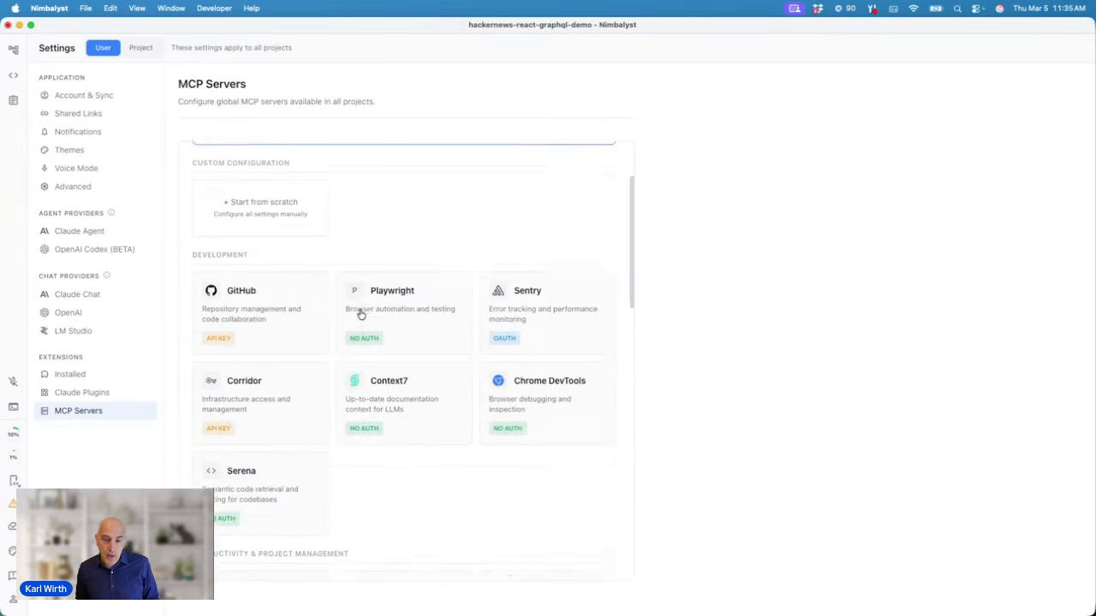
scroll(360, 315, "down", 4)
scroll(360, 315, "up", 12)
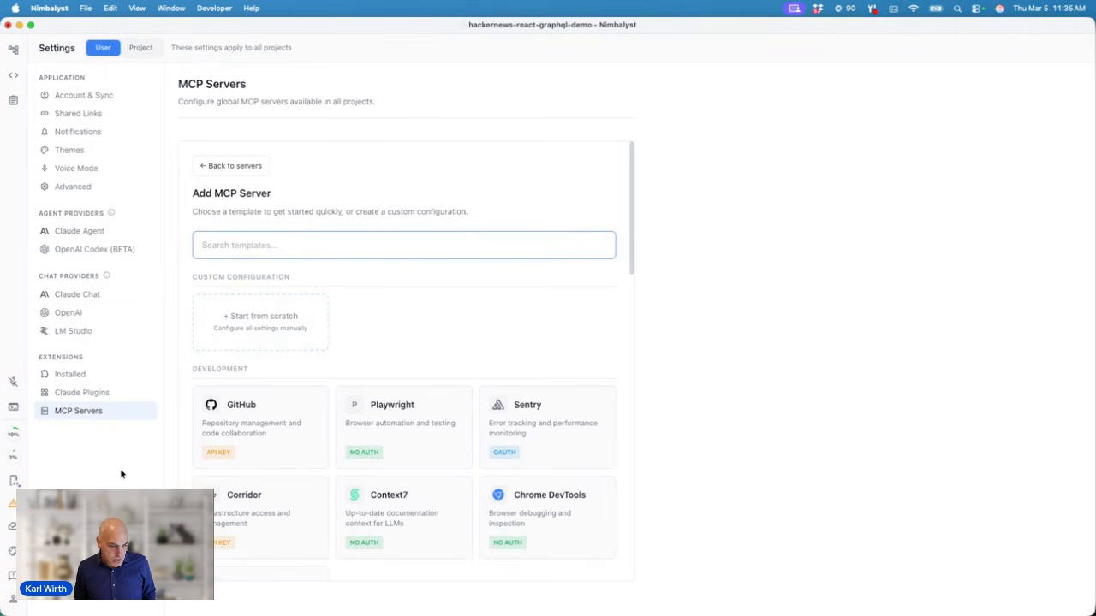
Step: Switch to Chrome's Nimbalyst website tab and open Docs at the 'Why Nimbalyst?' page
key("super+Tab")
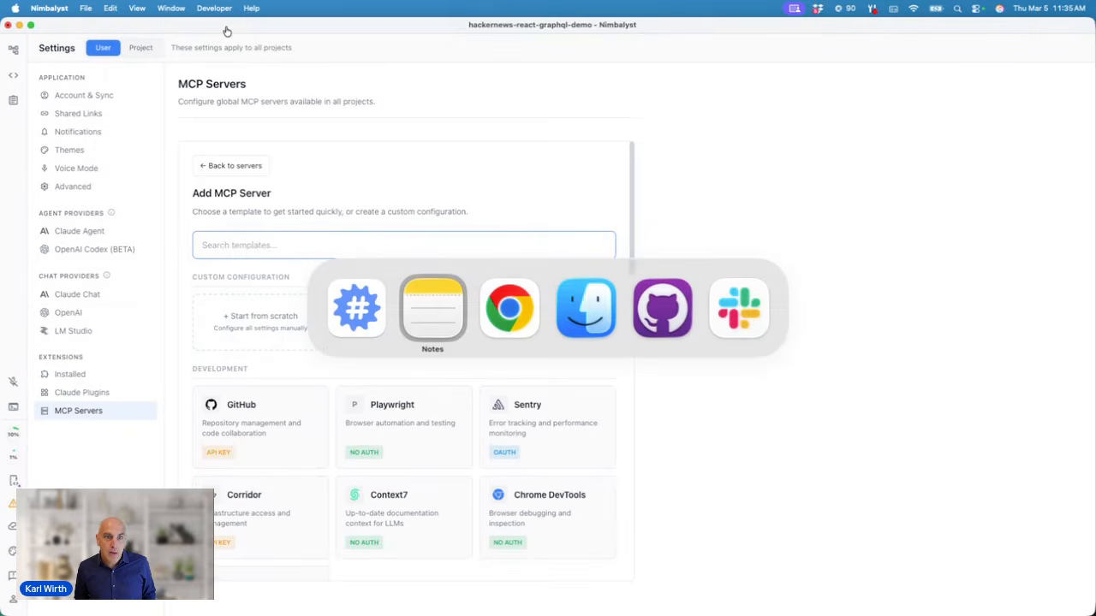
key("super+Tab")
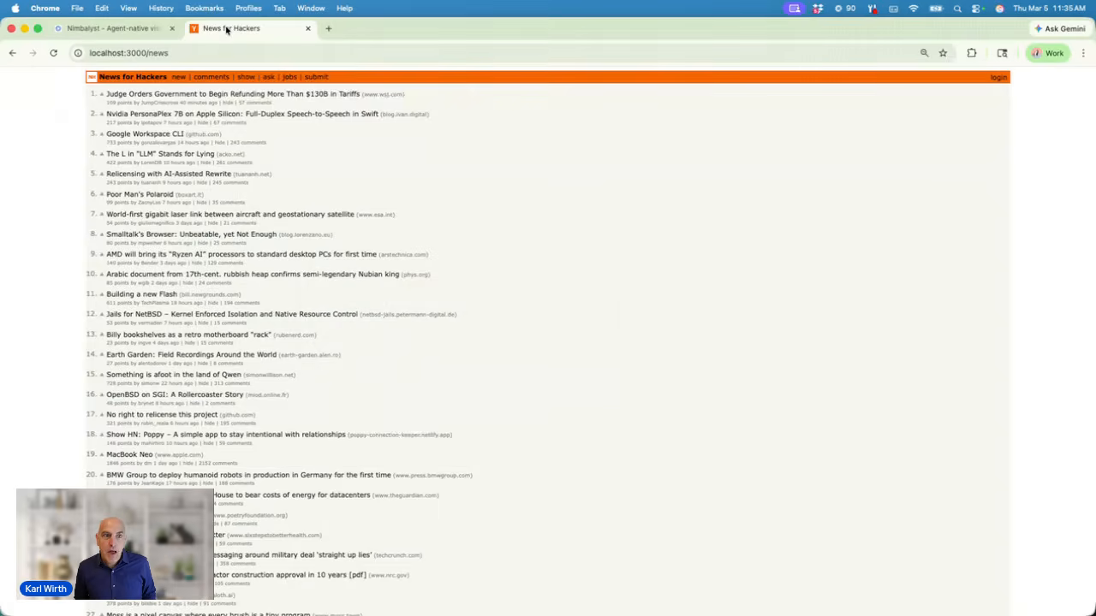
left_click(128, 29)
mouse_move(431, 91)
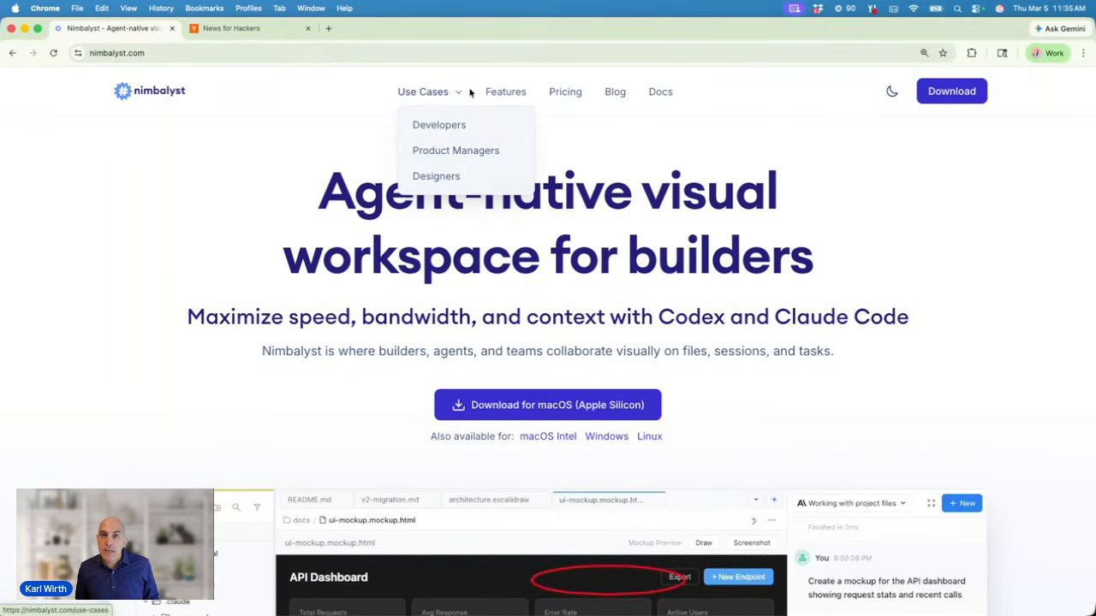
left_click(659, 92)
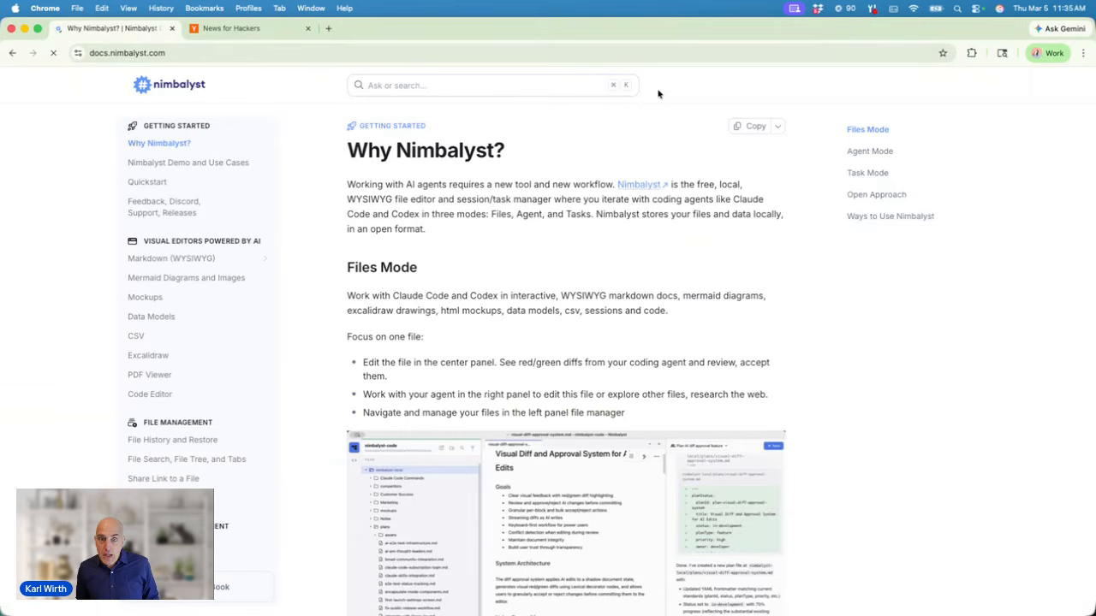